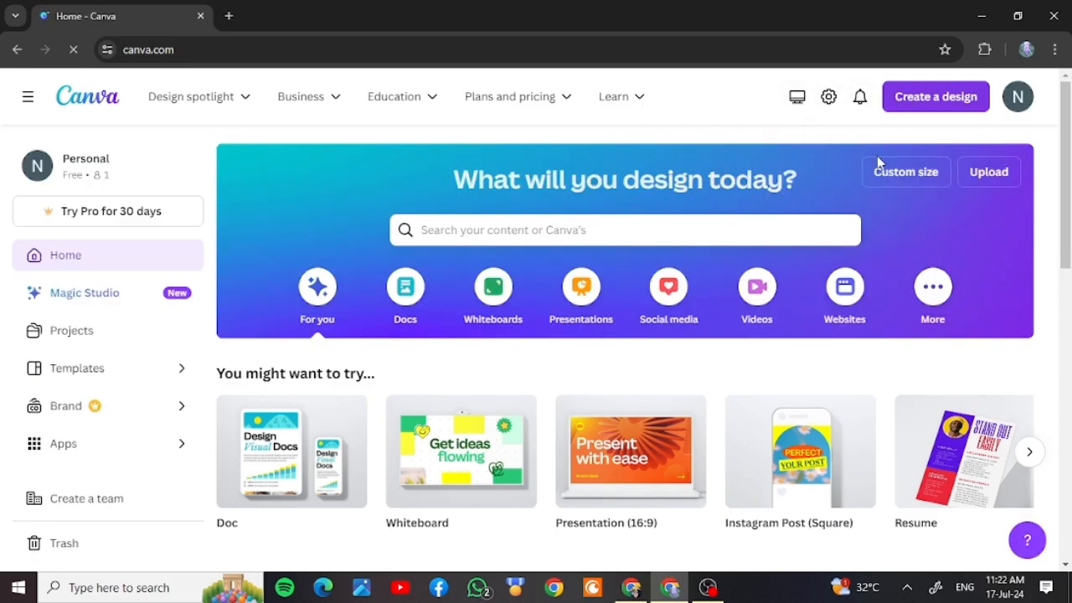
- Search the new-design options for "youtube channel" and create a blank YouTube Banner design at 2560 × 1440 px
click(910, 103)
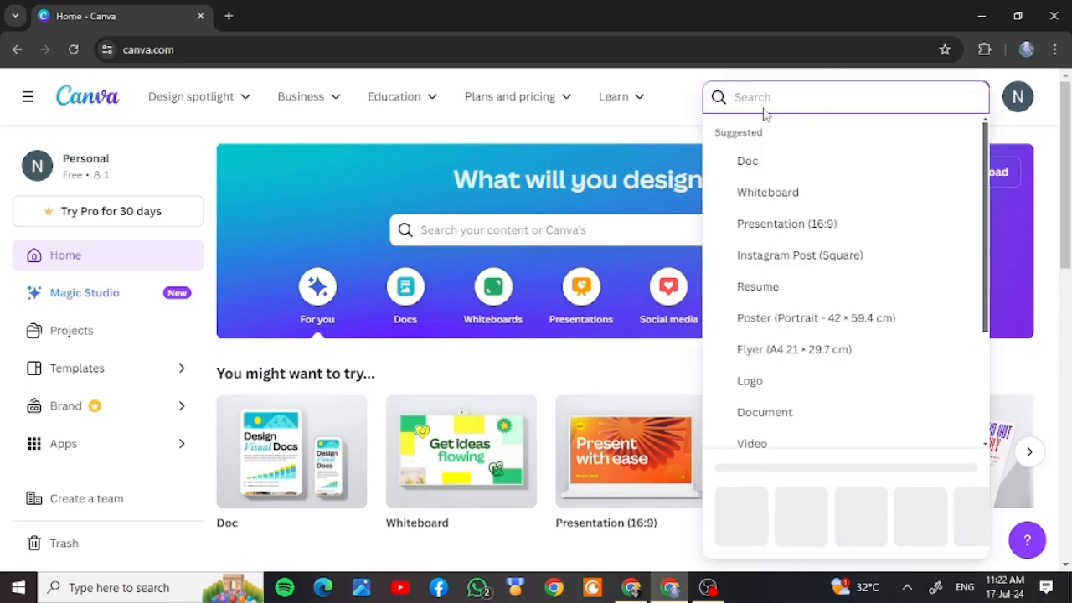
text(youu)
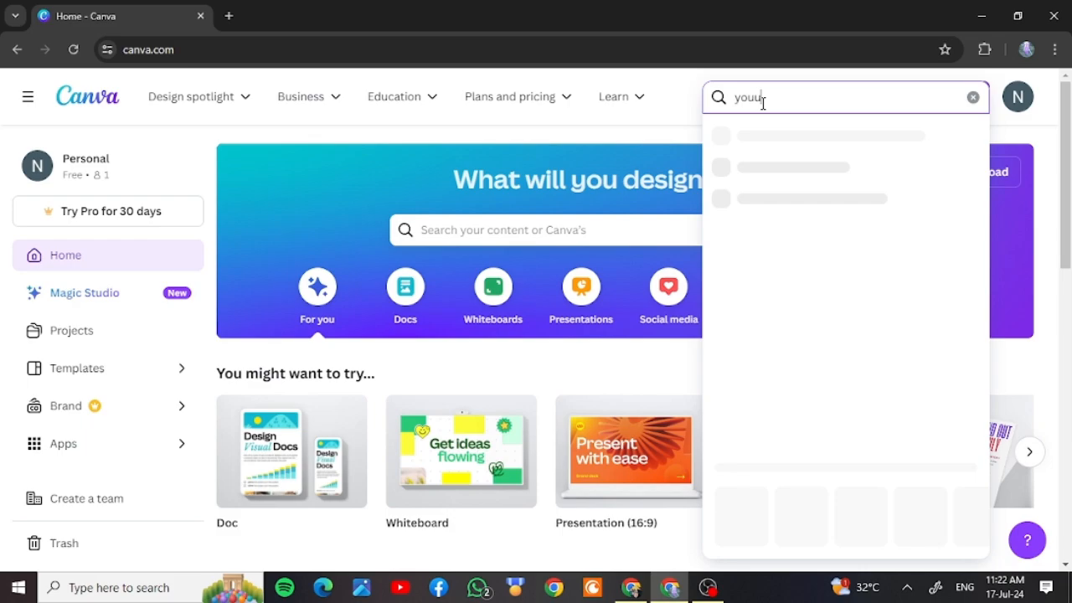
key(BackSpace)
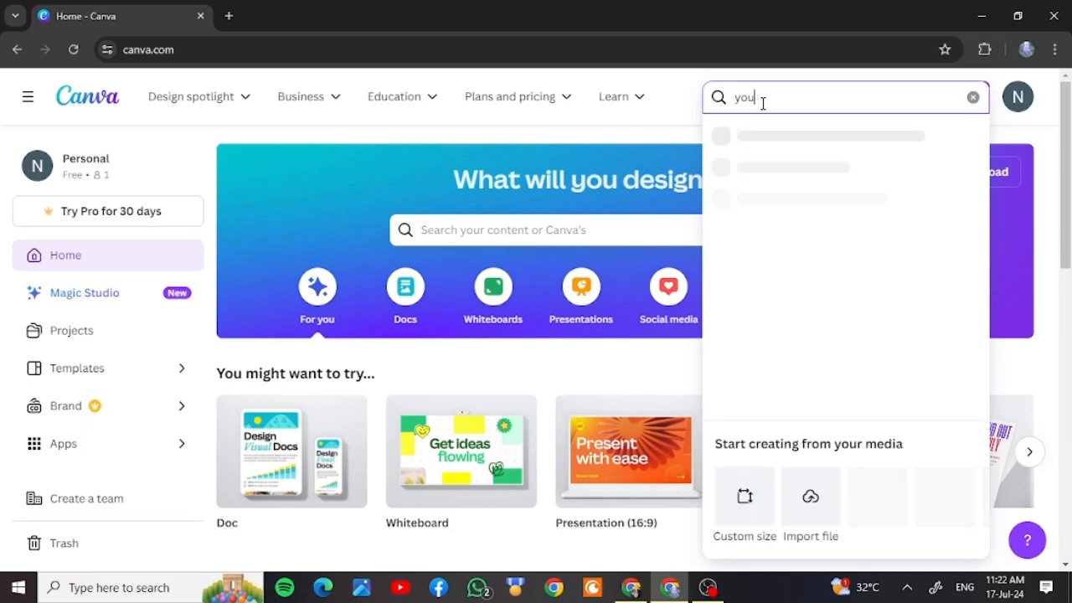
text(tube ch)
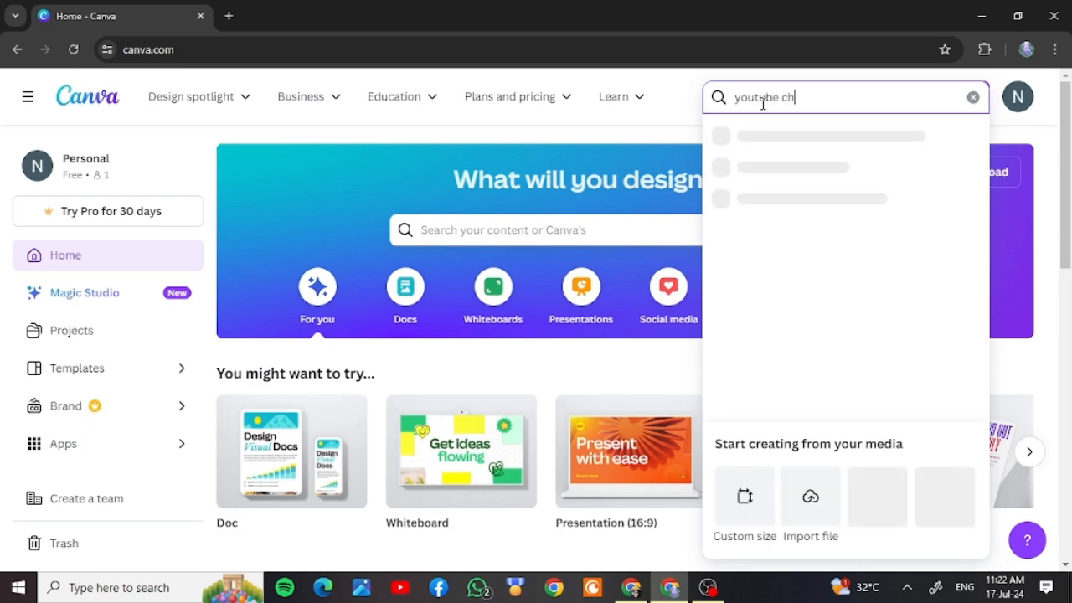
text(an)
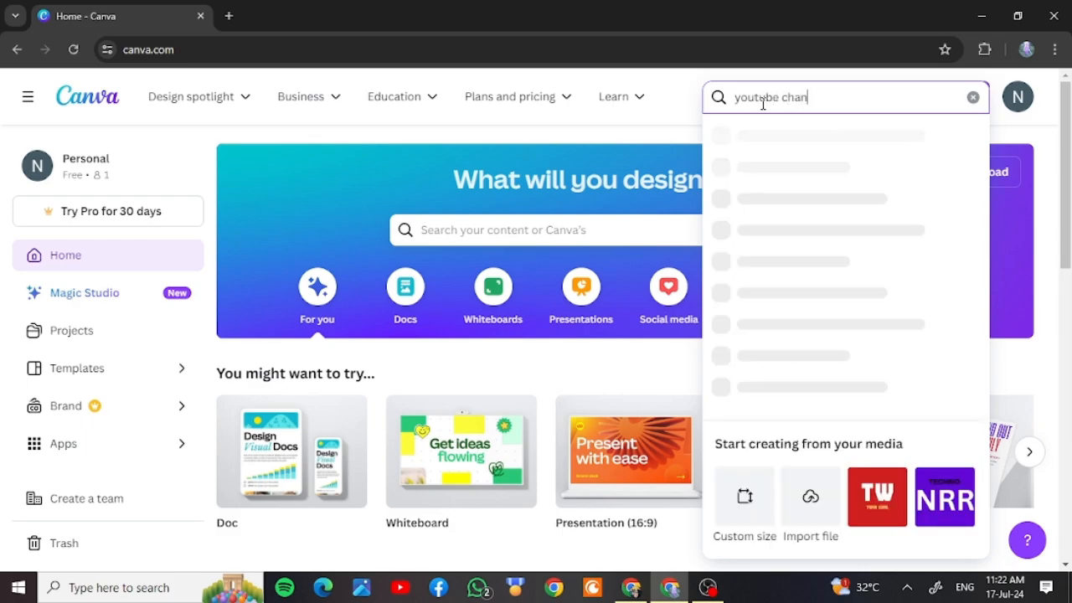
text(nel)
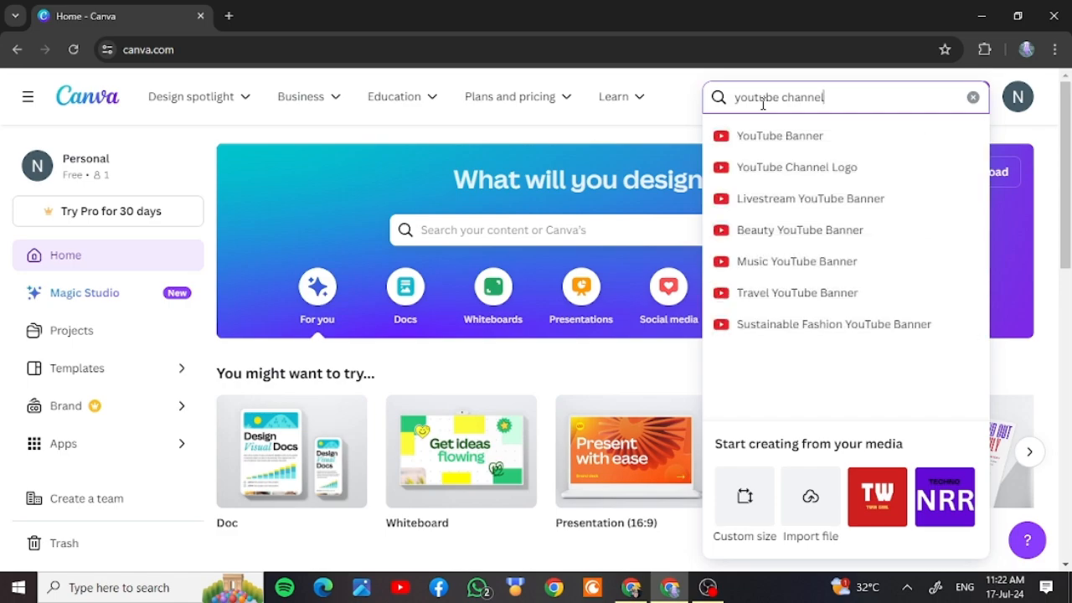
key(Down)
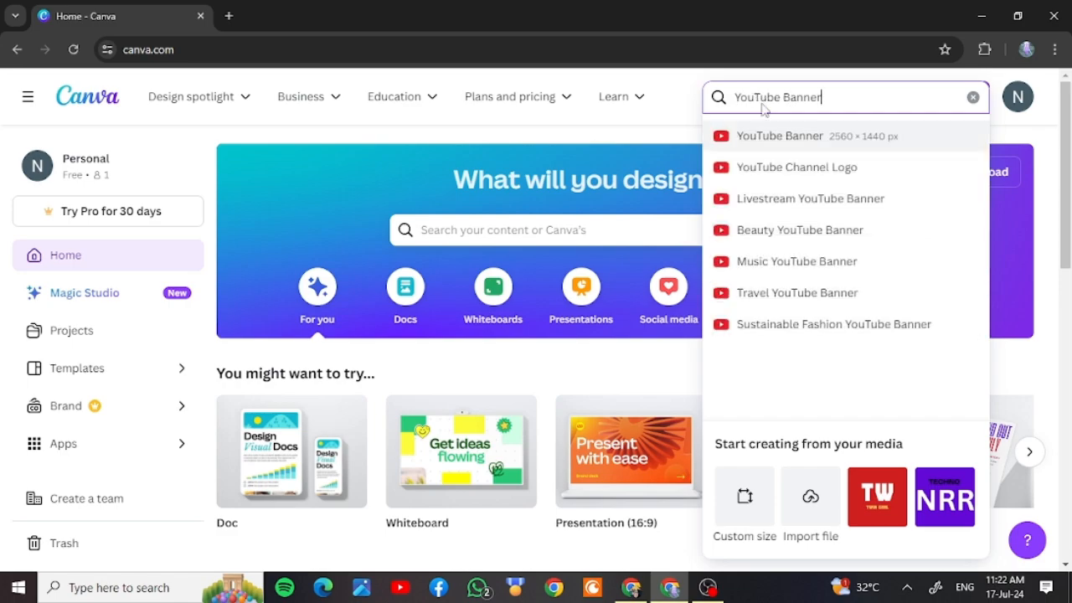
key(Return)
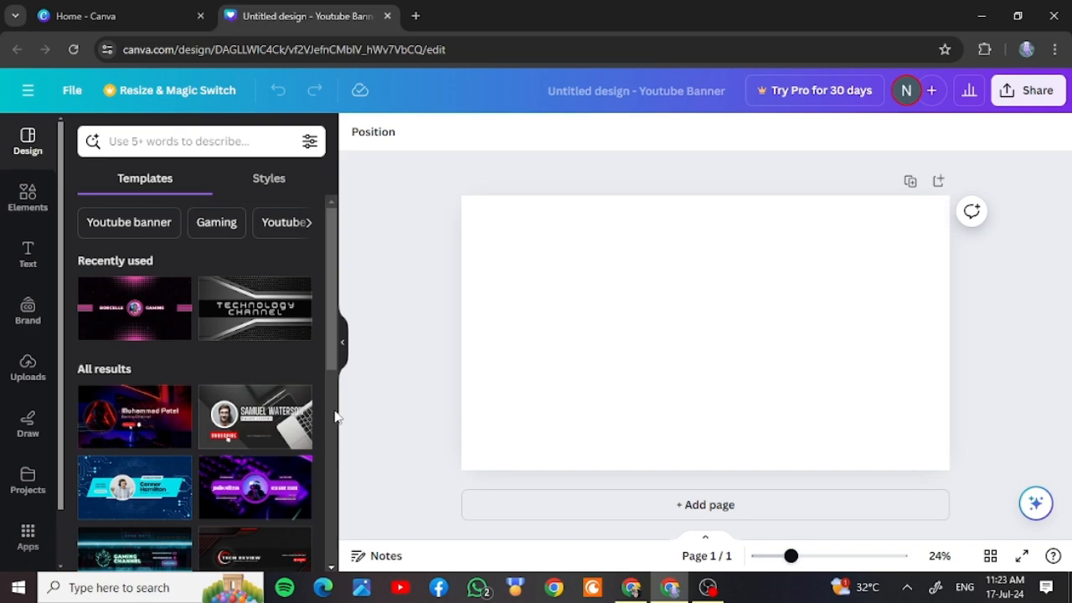
- Browse the banner templates and apply the Blue And Red Futuristic Game YouTube Channel Art template to the page
scroll(335, 409, down, 5)
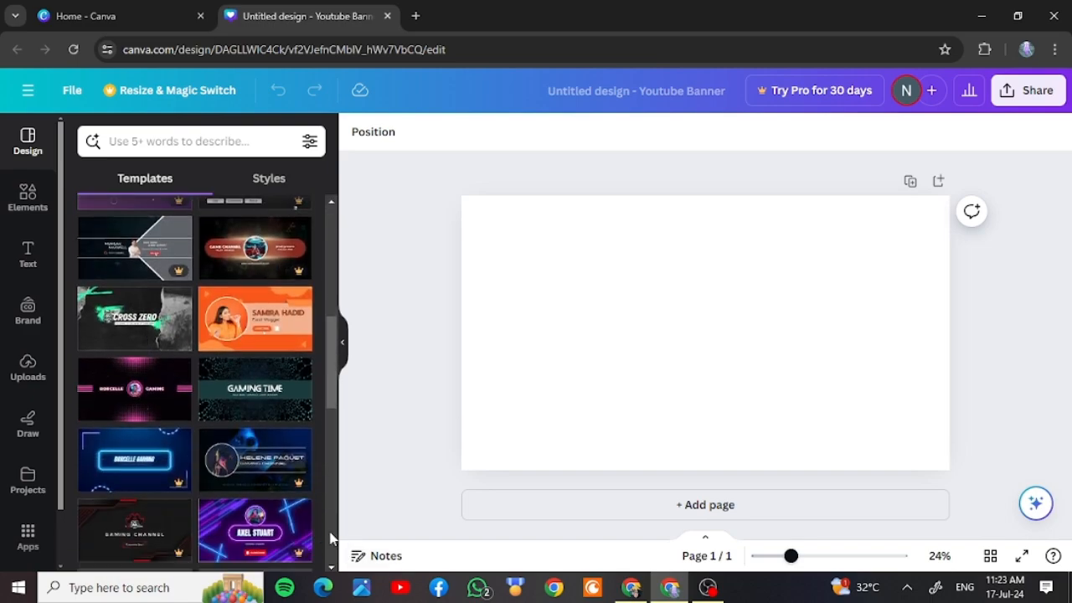
scroll(311, 459, down, 2)
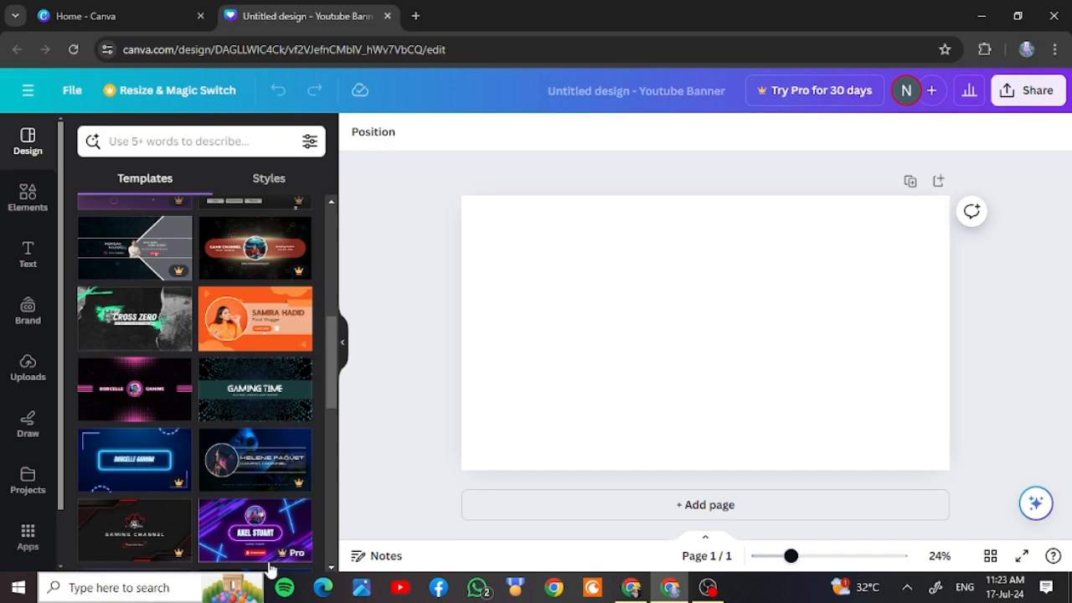
scroll(328, 502, down, 5)
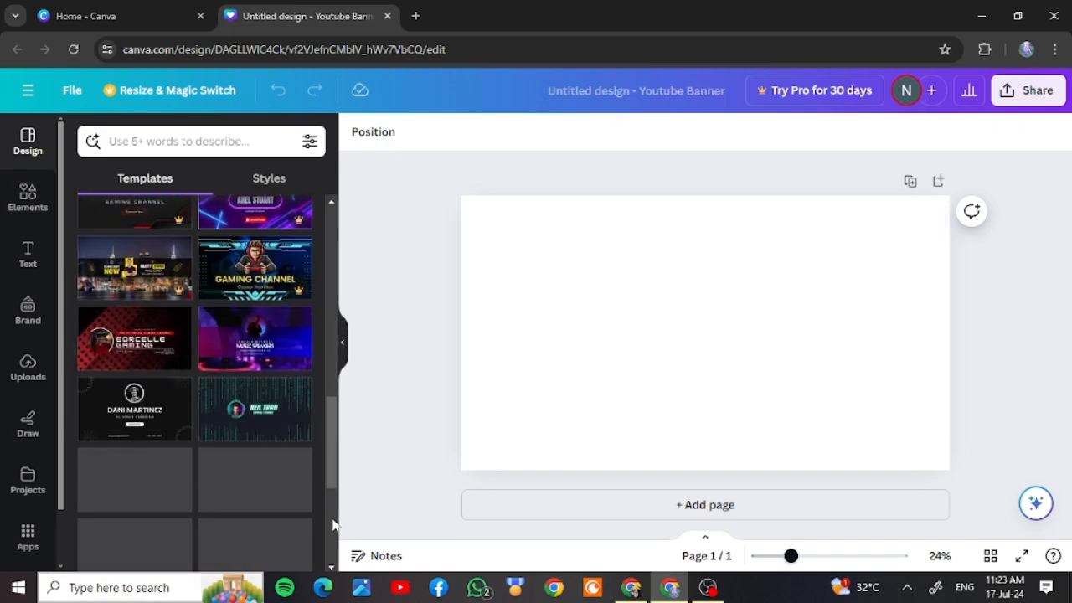
scroll(333, 531, down, 5)
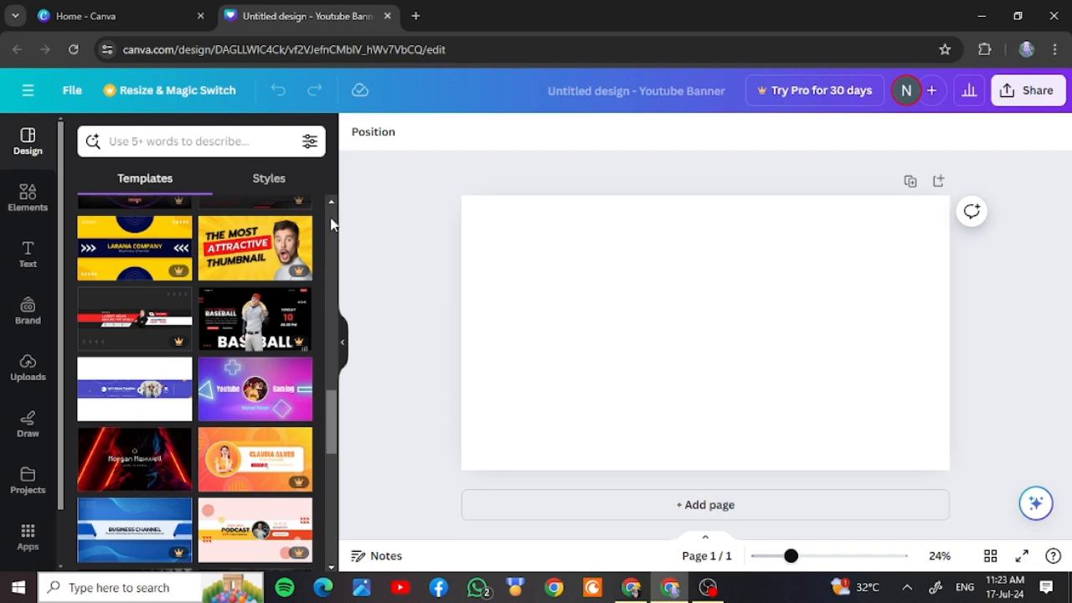
scroll(331, 222, up, 15)
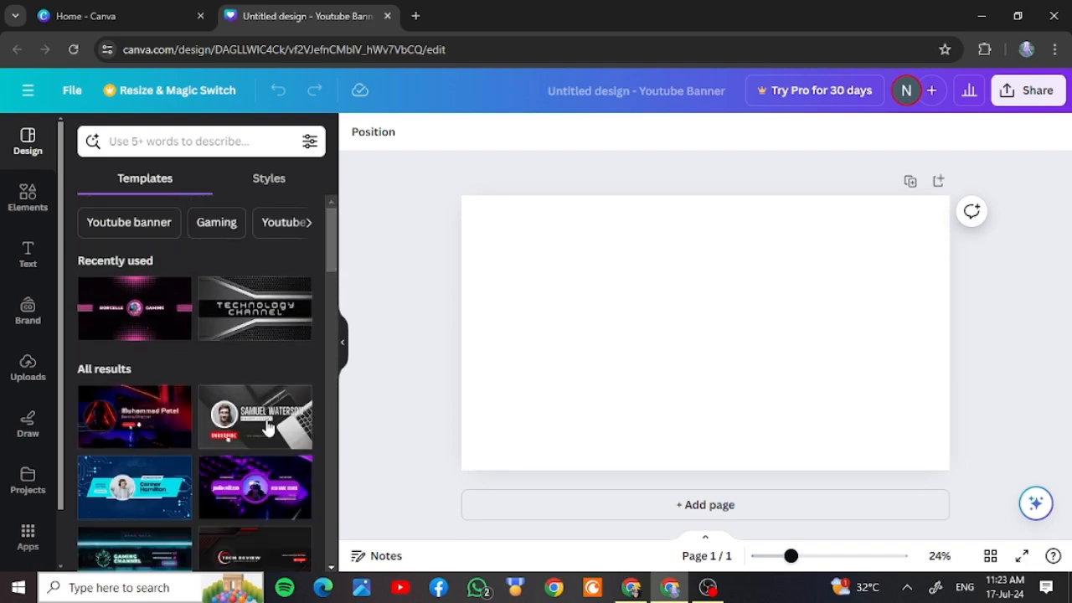
click(126, 428)
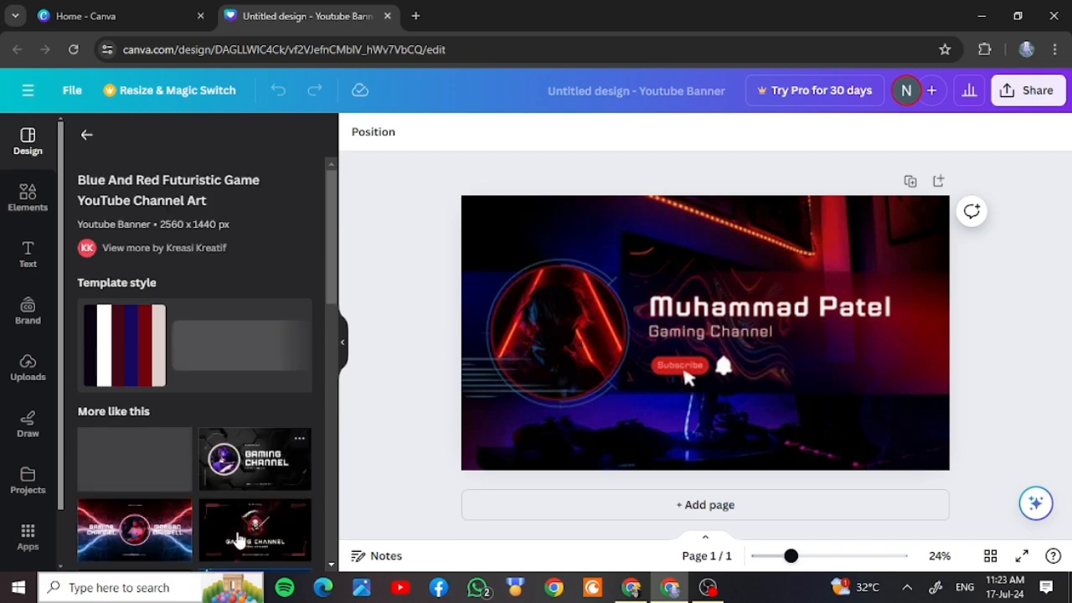
- Browse the similar templates and apply the Blue Modern Photo Technology YouTube Banner template to the page
click(328, 418)
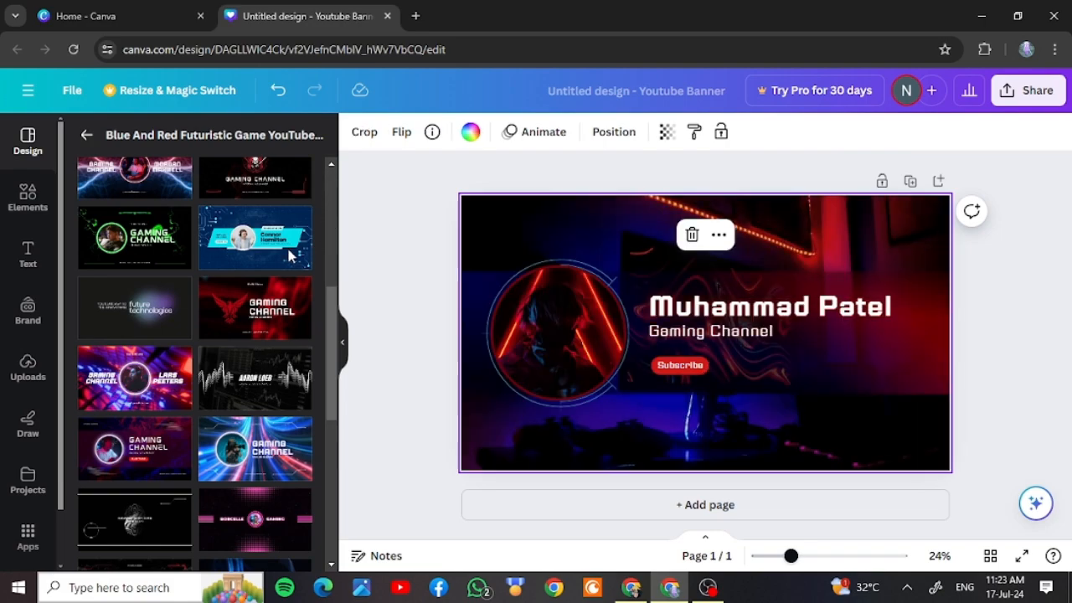
scroll(305, 314, up, 3)
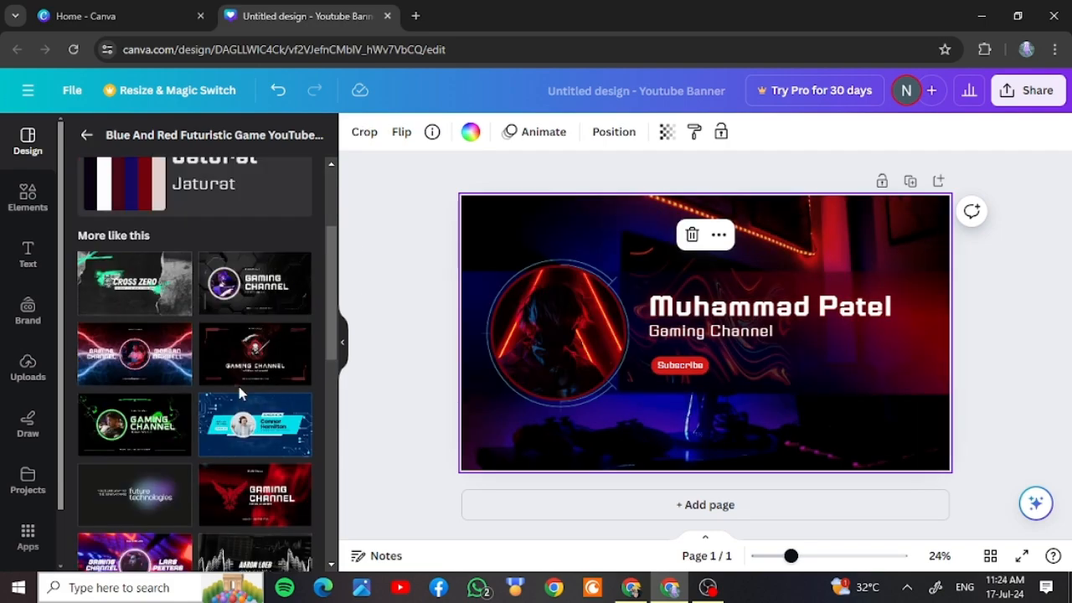
scroll(226, 444, up, 3)
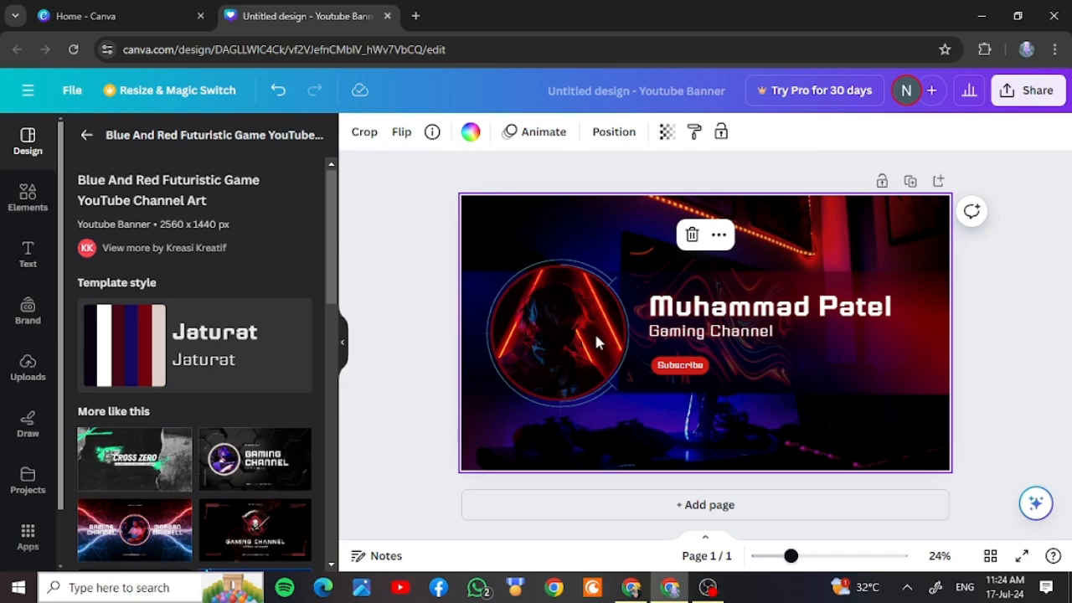
scroll(201, 377, down, 5)
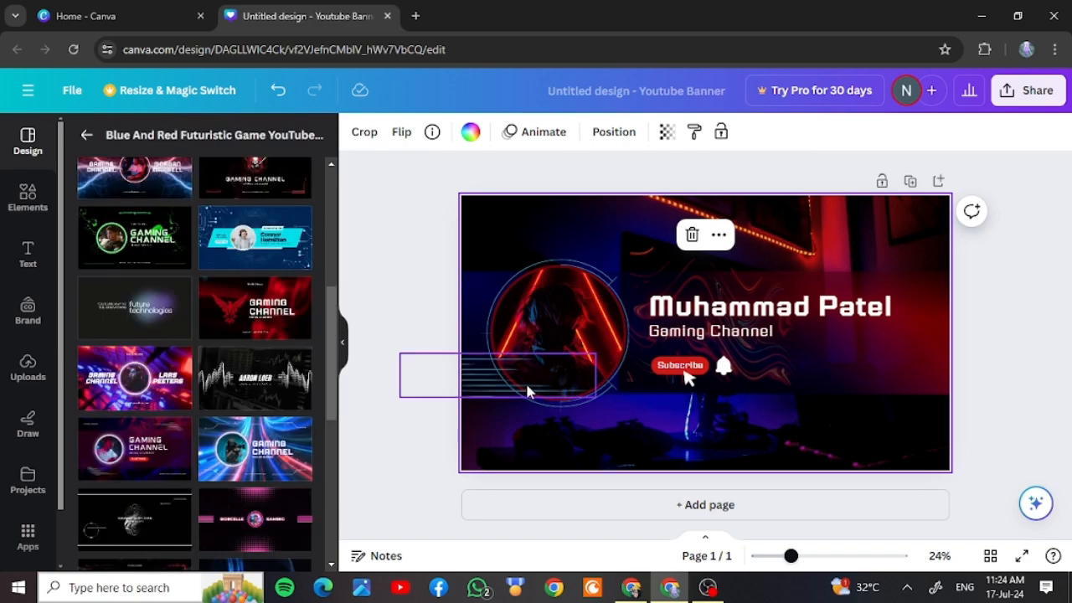
click(308, 476)
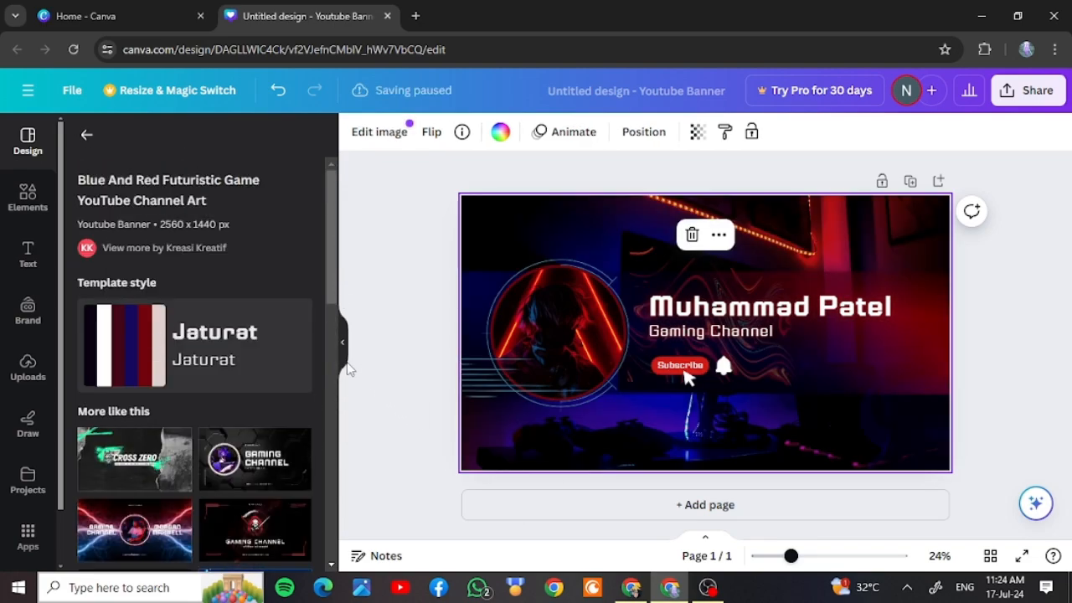
scroll(332, 370, down, 5)
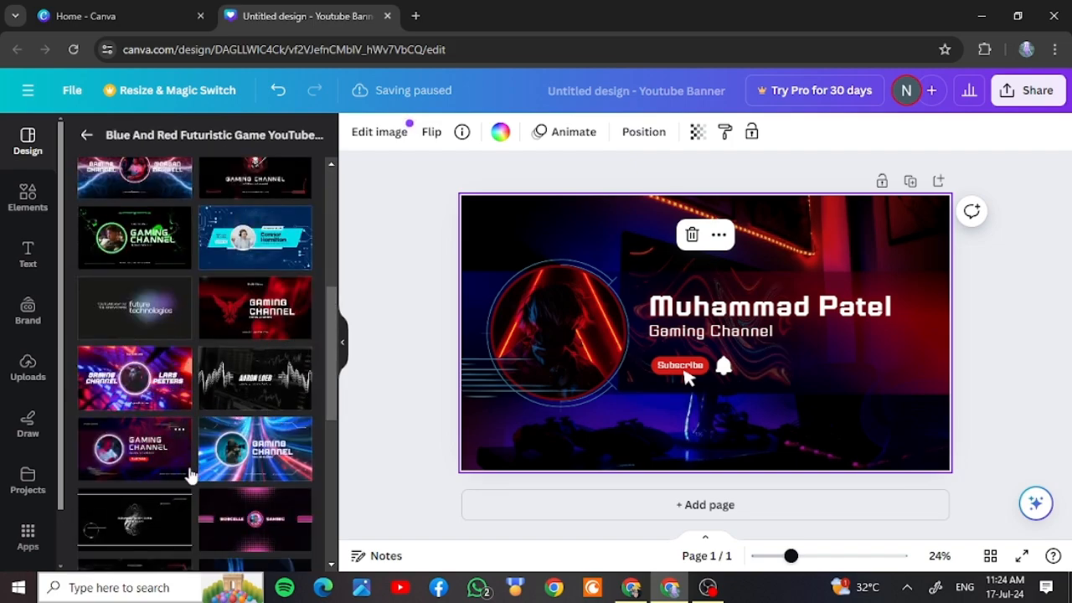
scroll(330, 471, down, 5)
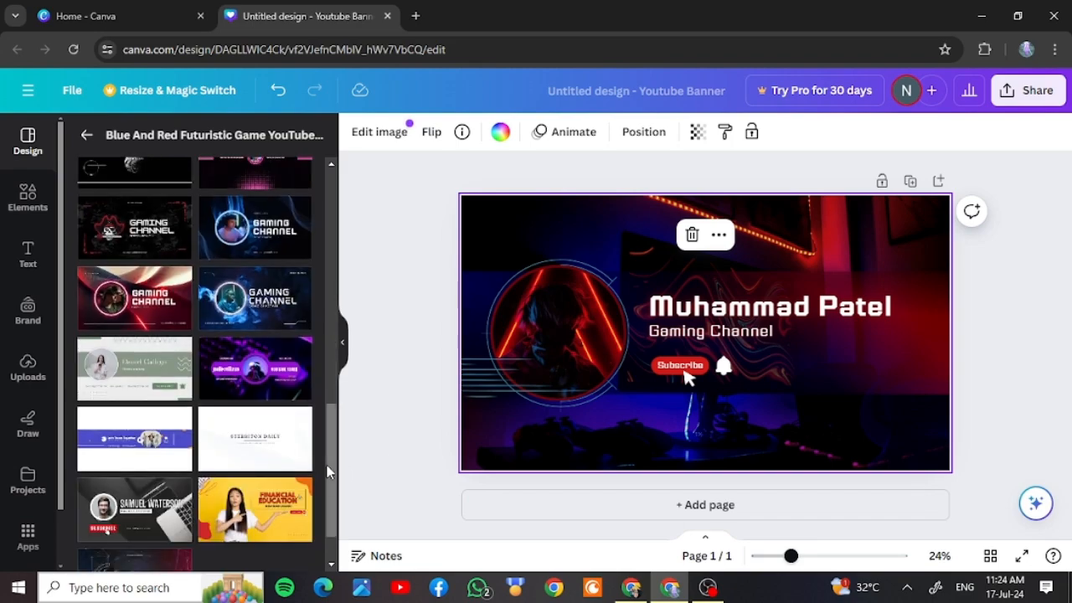
click(332, 561)
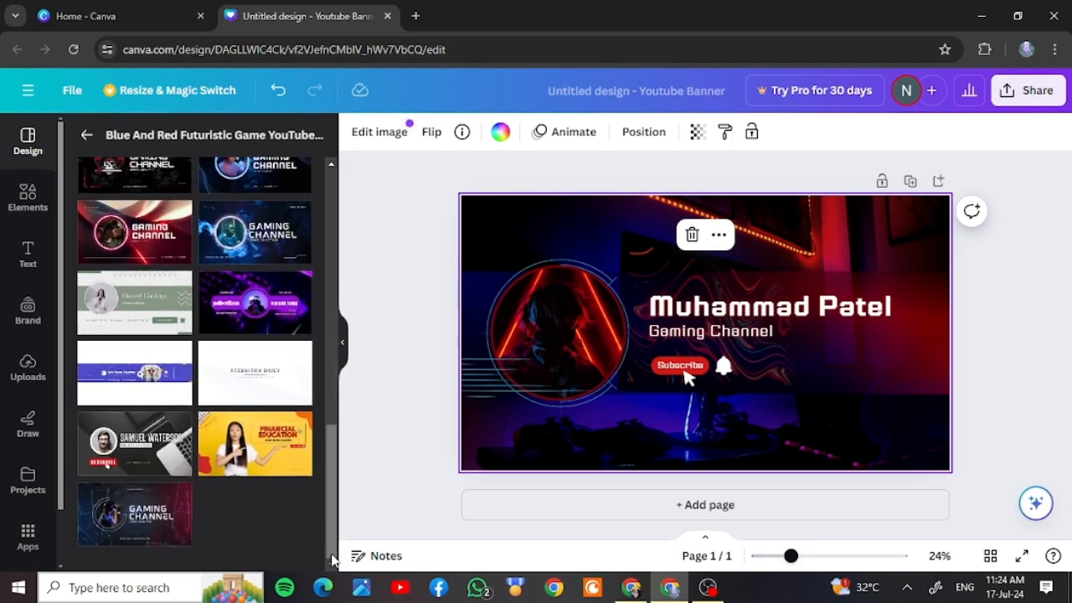
click(331, 307)
click(329, 257)
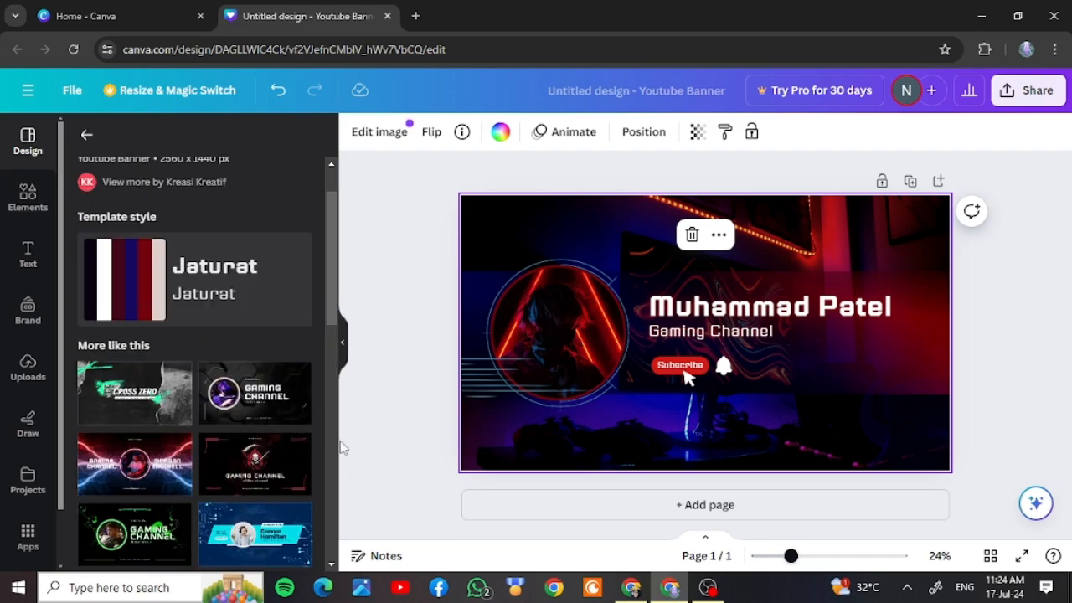
click(262, 548)
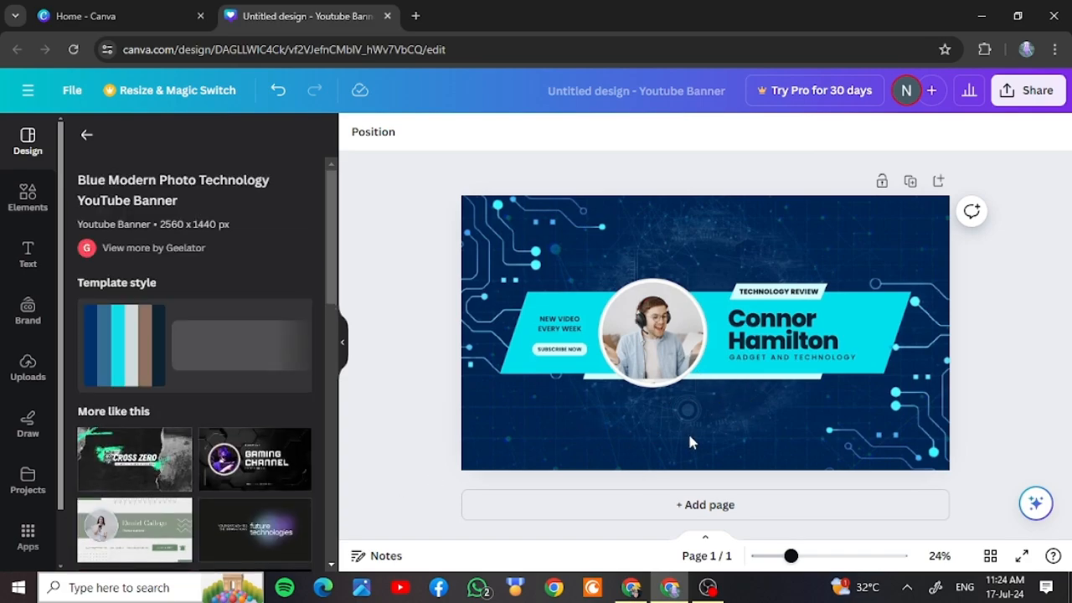
click(645, 418)
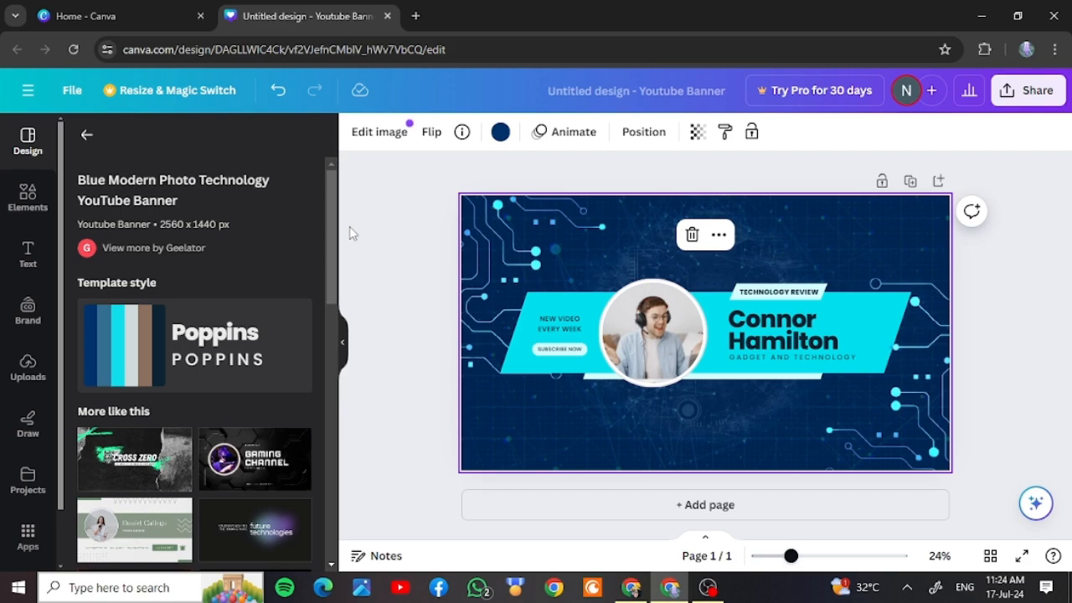
- Replace the large placeholder name beside the photo with "TECHNO NRR" in capitals, split over two lines
click(775, 339)
click(776, 336)
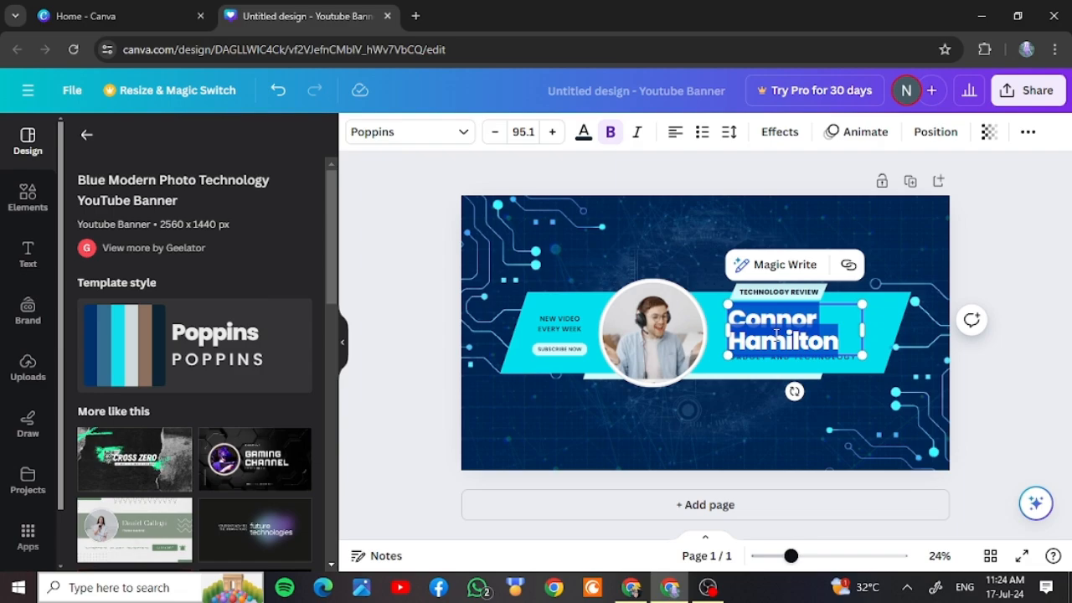
text(tech)
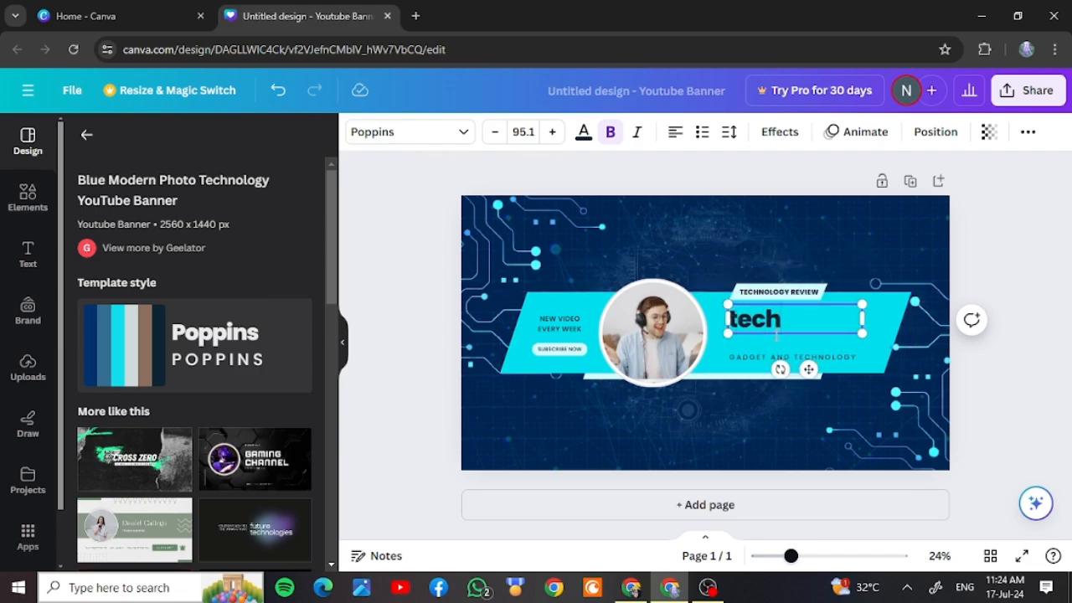
key(BackSpace)
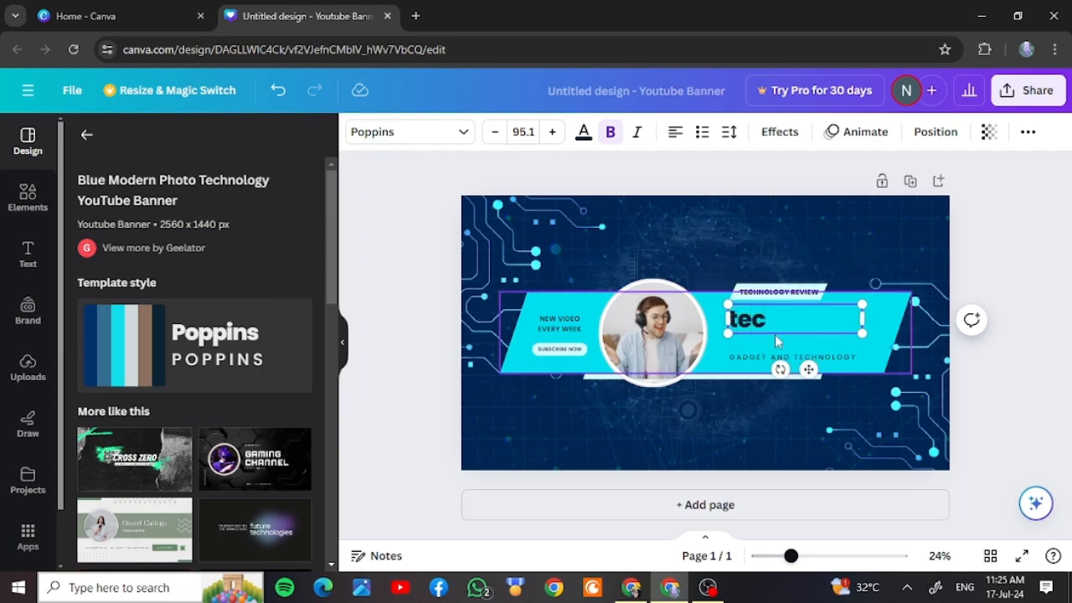
key(BackSpace)
text(TECHNO)
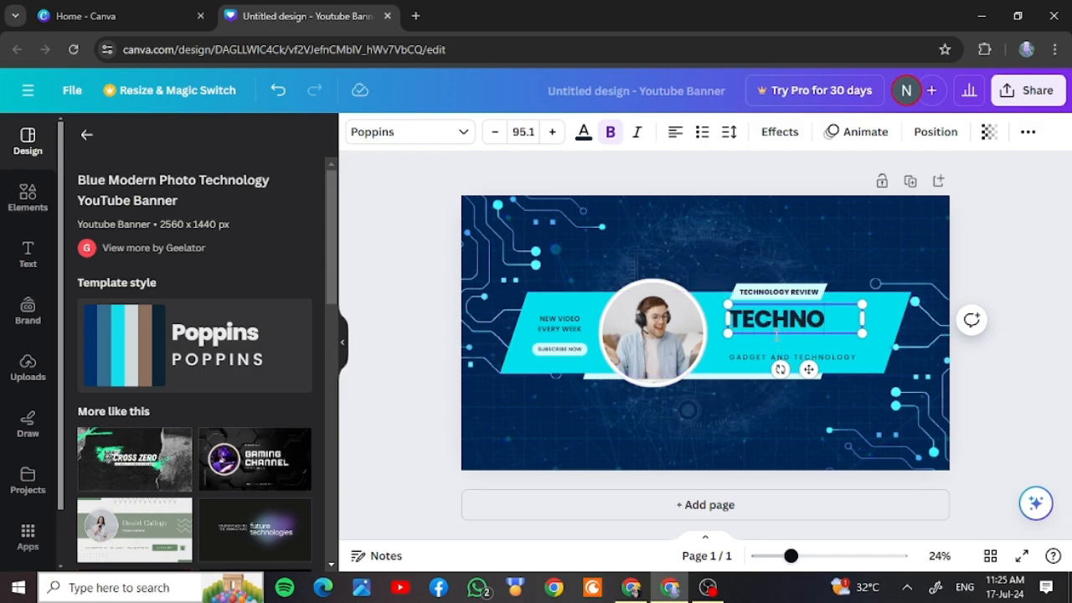
key(Return)
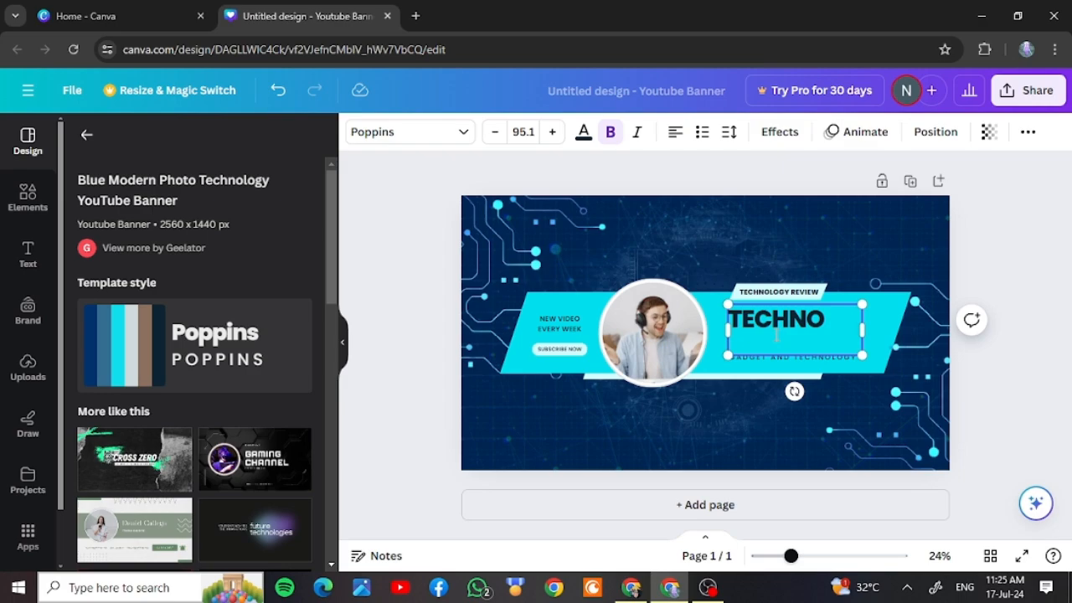
text(NRR)
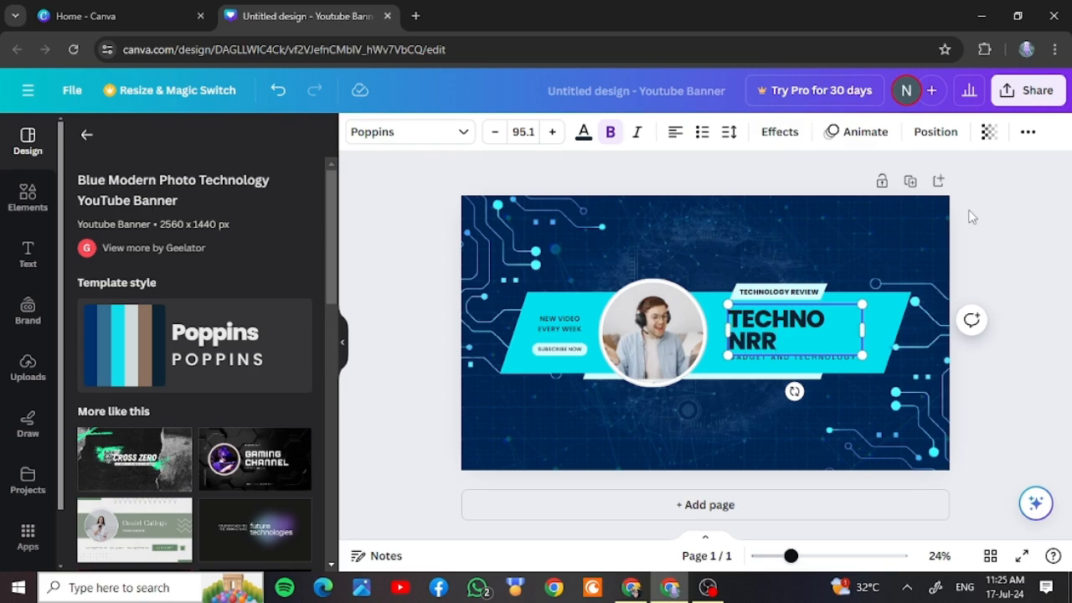
click(974, 268)
drag(1010, 279, 823, 498)
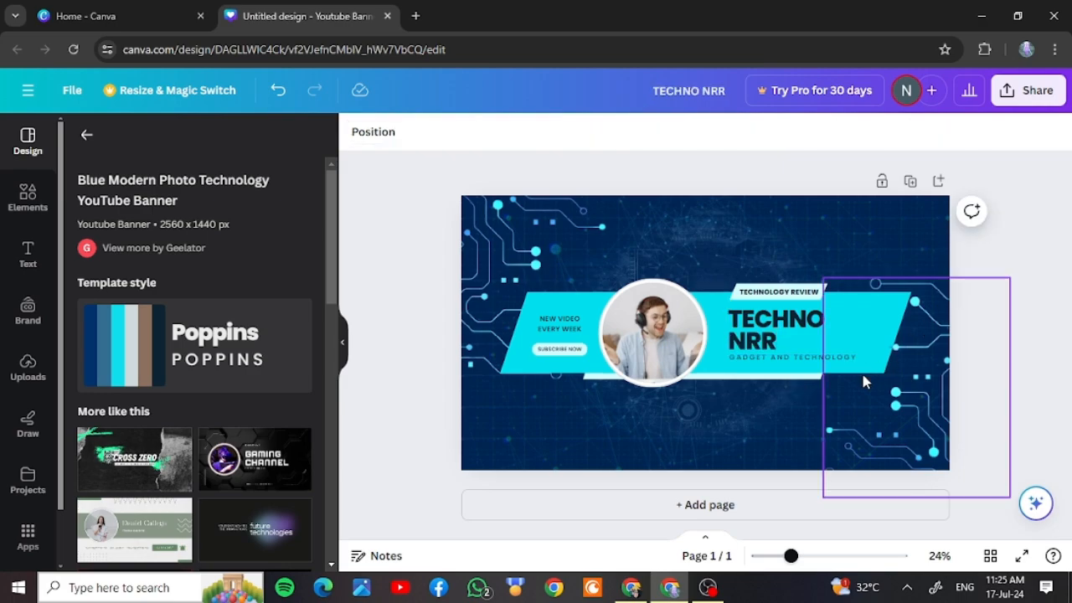
- Replace the tagline below the TECHNO NRR title with "FOR YOUT TECH" and nudge the text box slightly right
click(814, 360)
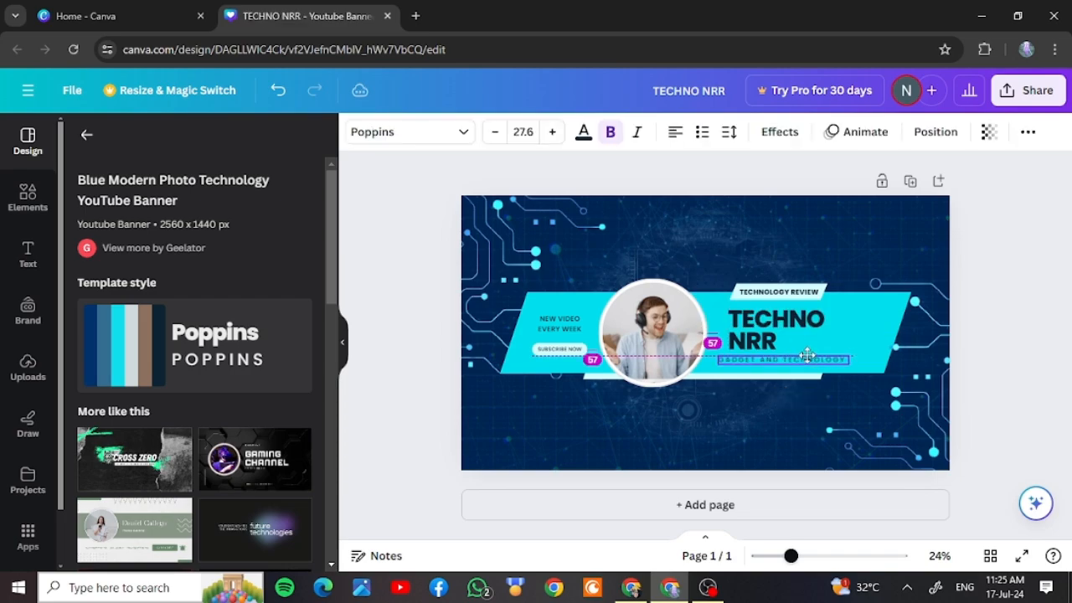
click(815, 360)
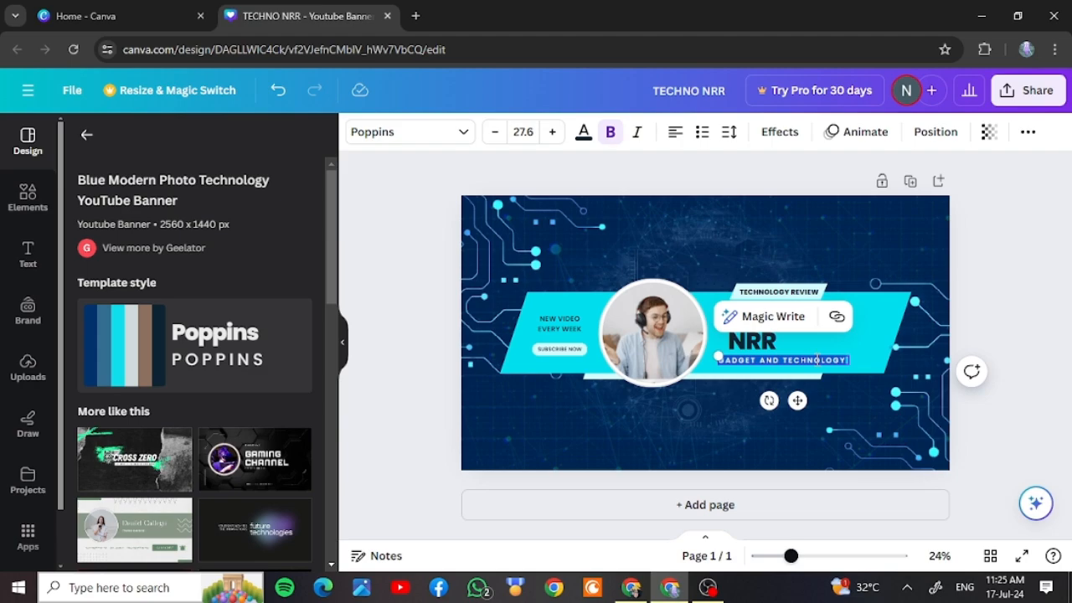
key(BackSpace)
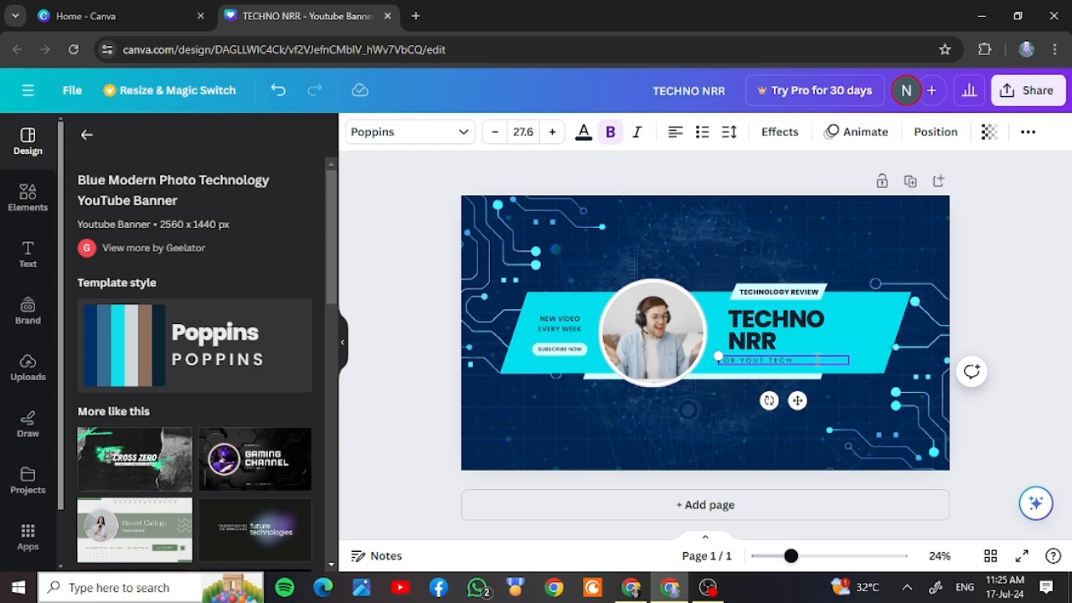
drag(1005, 494, 983, 280)
click(784, 362)
drag(785, 357, 793, 360)
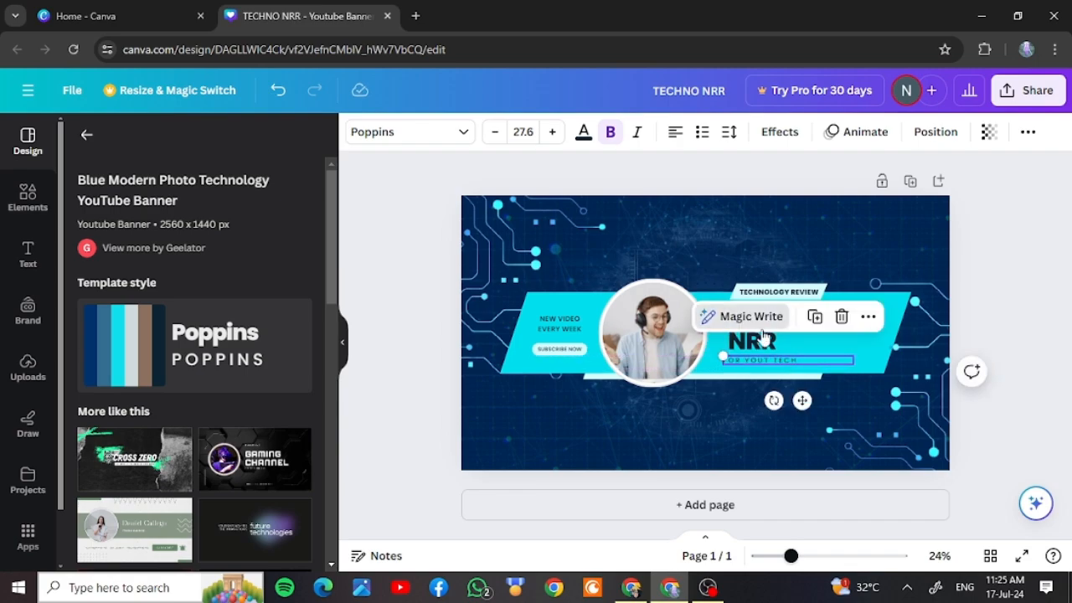
click(757, 322)
key(Escape)
key(Escape)
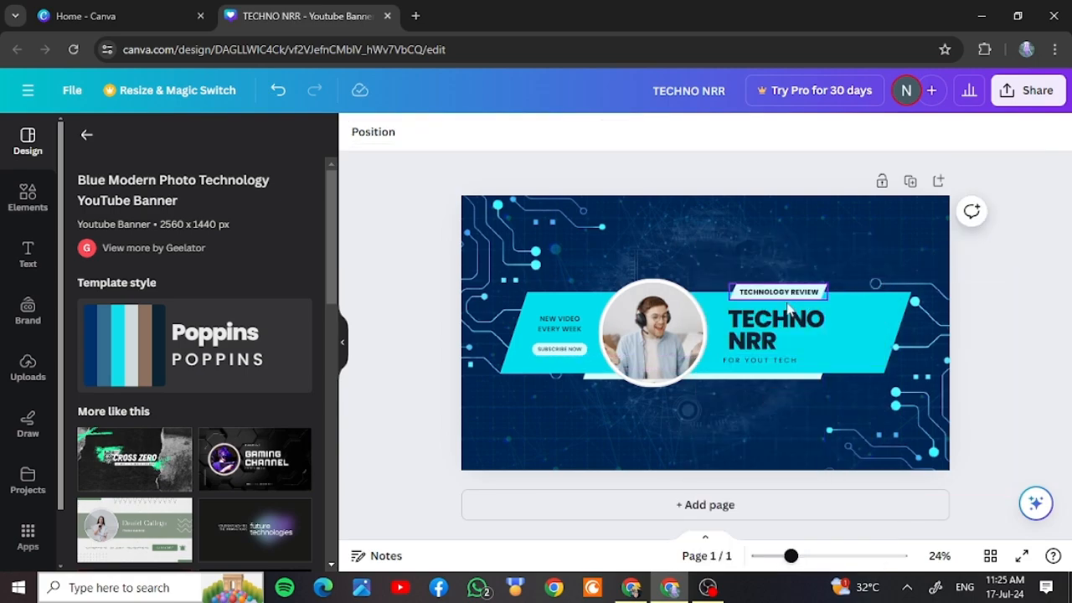
- Reposition the cyan slanted band behind the photo and texts, slightly further left and higher on the banner
drag(720, 342, 844, 313)
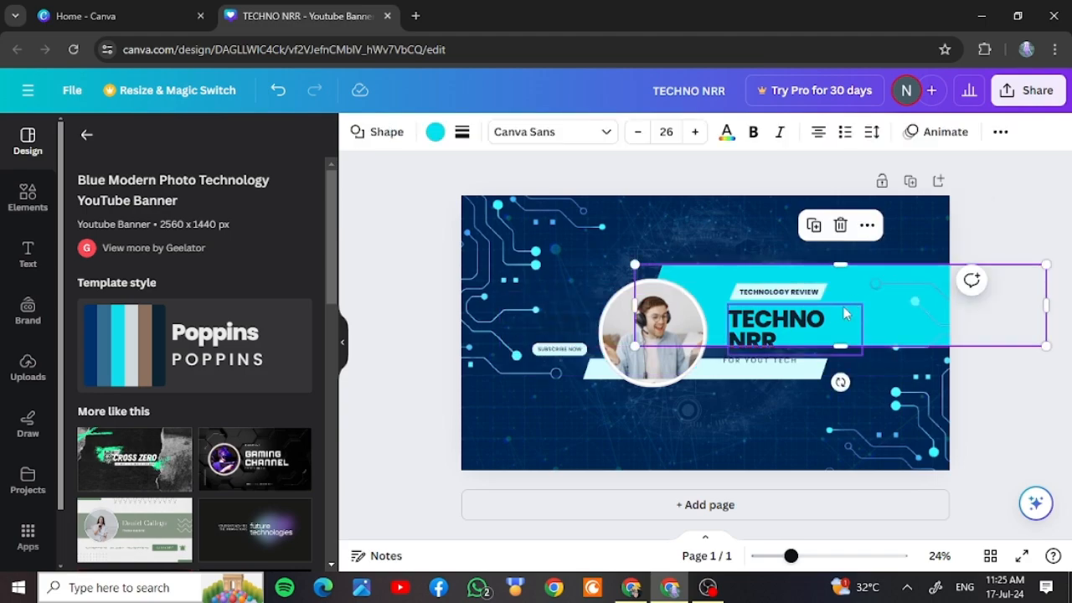
click(775, 337)
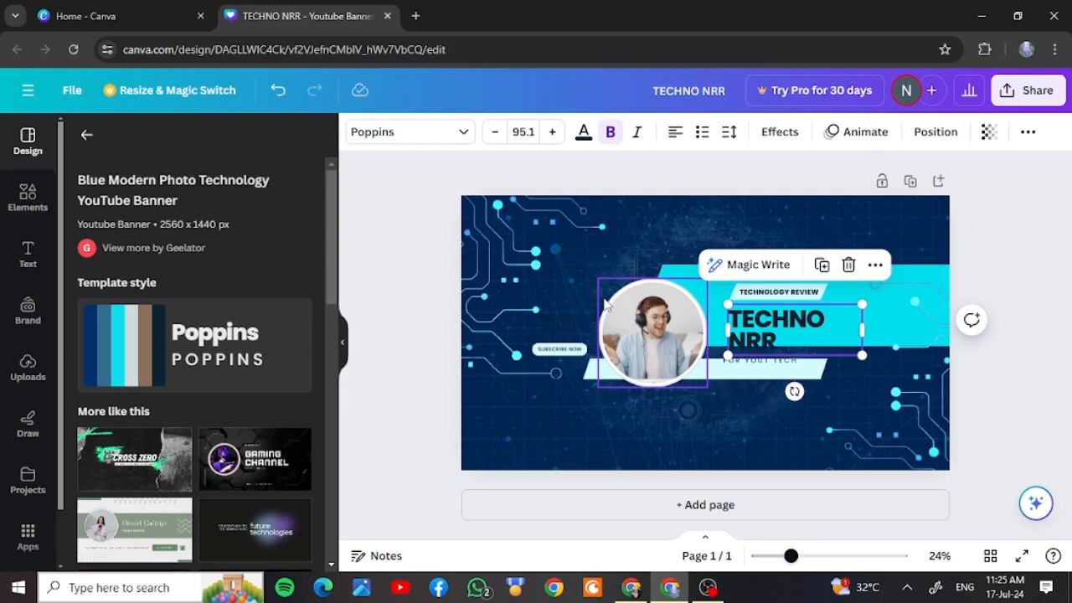
drag(422, 160, 619, 369)
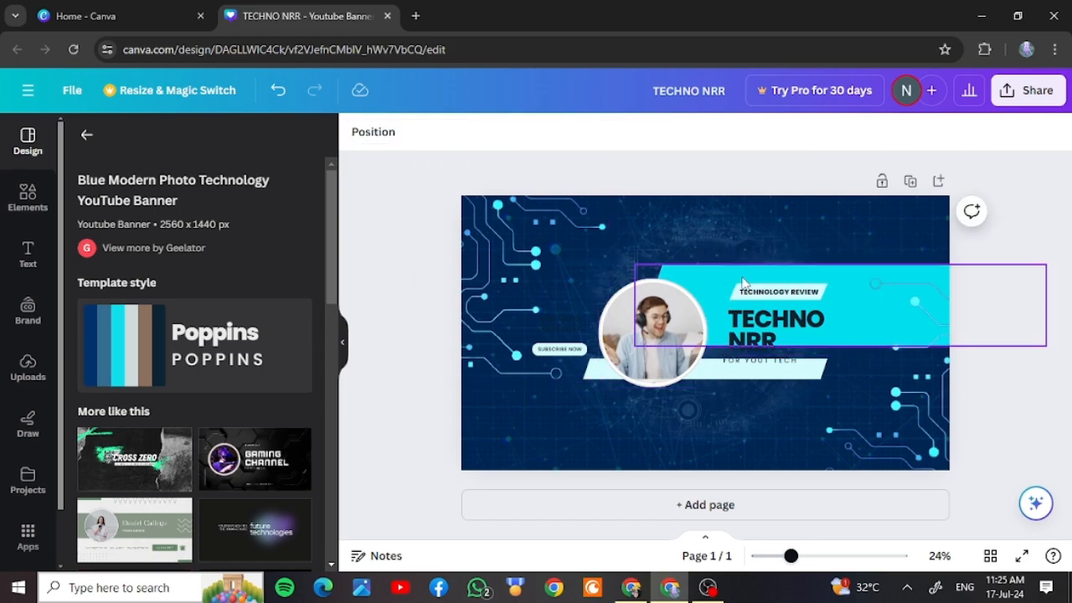
drag(734, 286, 590, 305)
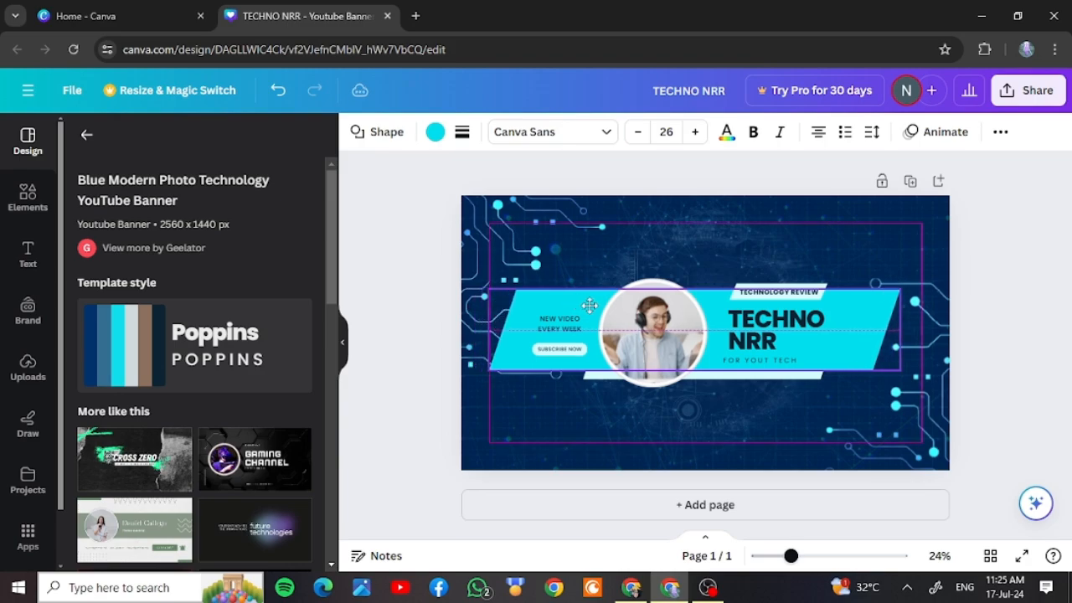
click(375, 269)
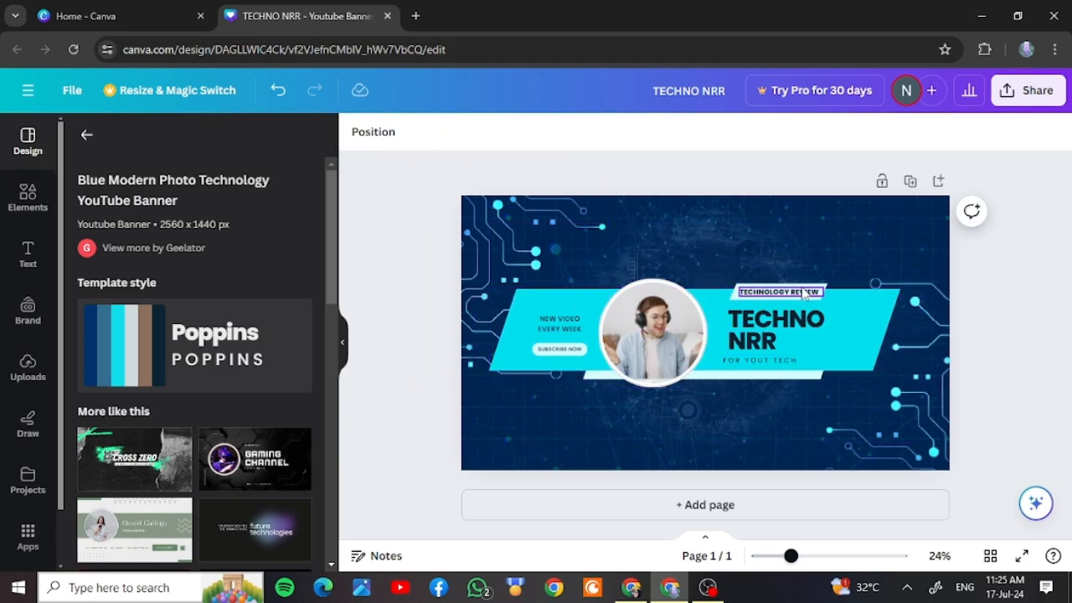
- Try the Shadow, Lift, Hollow, Splice, Outline and Glitch effects on the TECHNO NRR title, and settle on the Neon effect
click(784, 324)
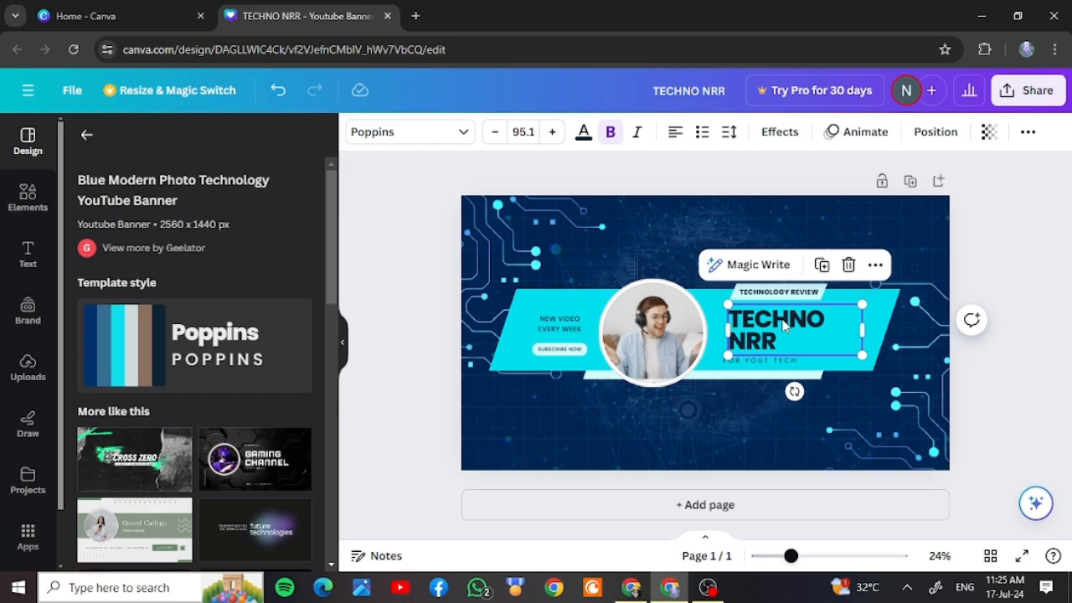
click(778, 134)
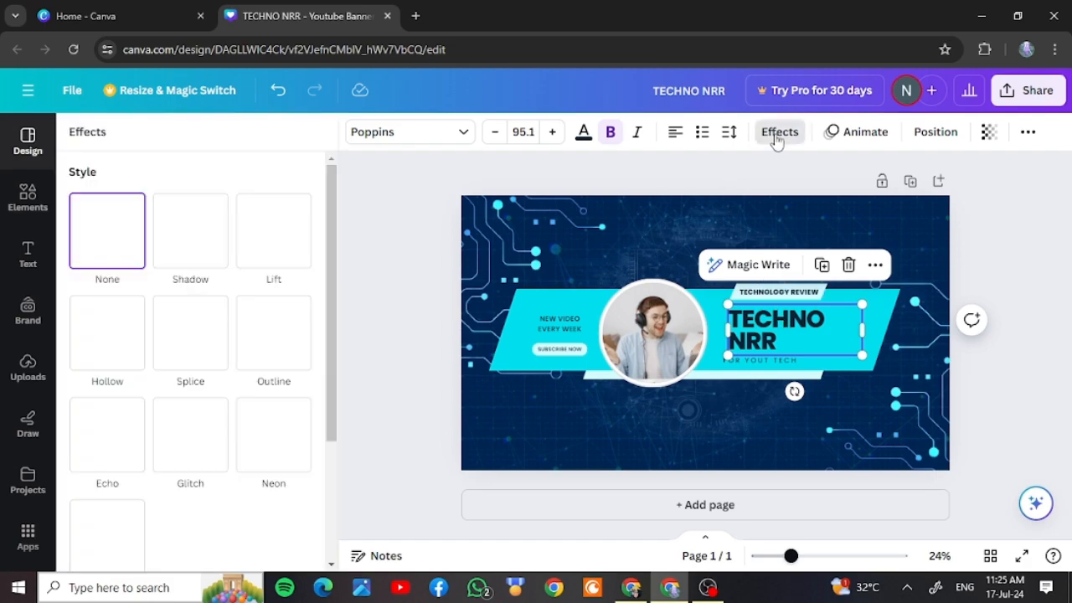
click(179, 251)
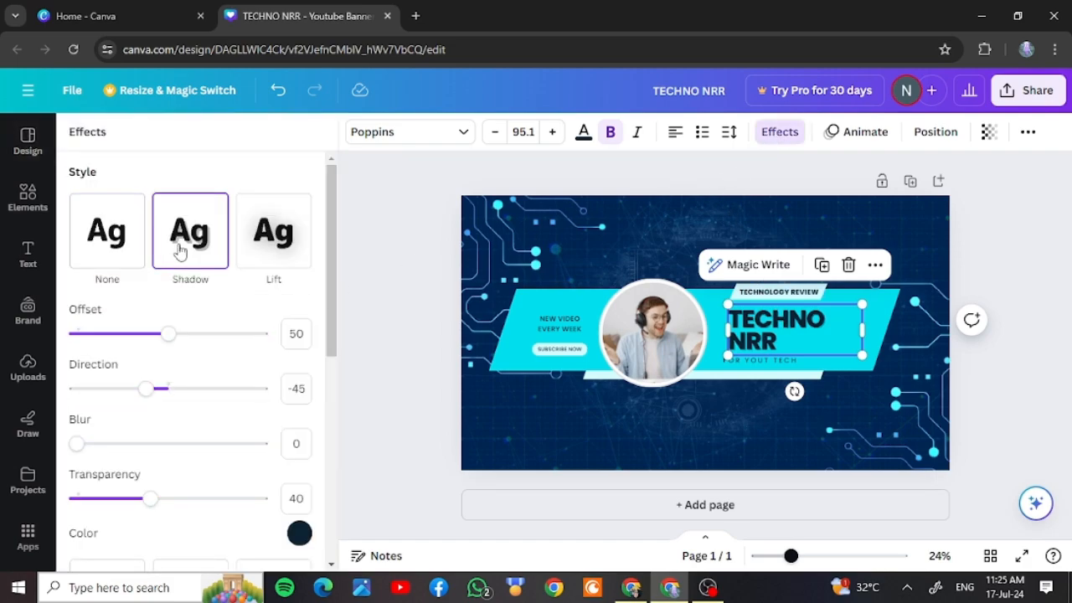
click(249, 241)
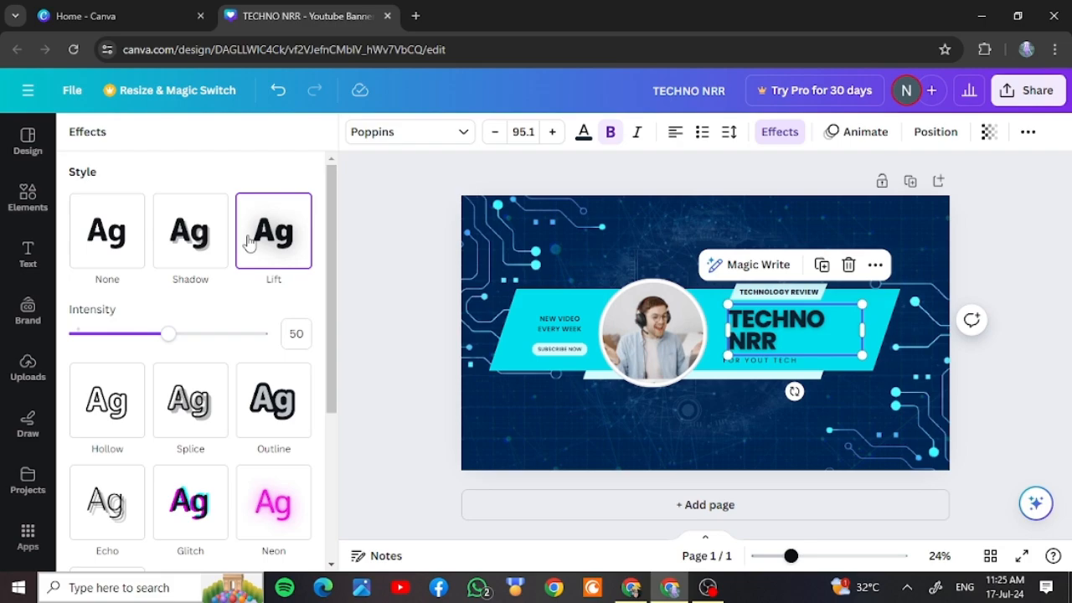
click(99, 393)
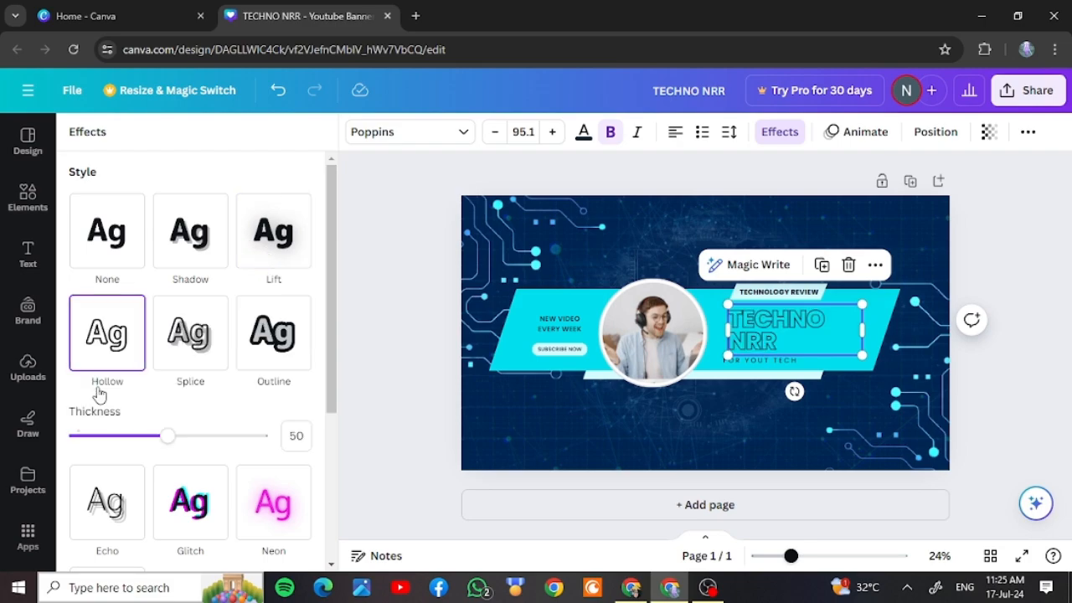
click(192, 343)
click(249, 335)
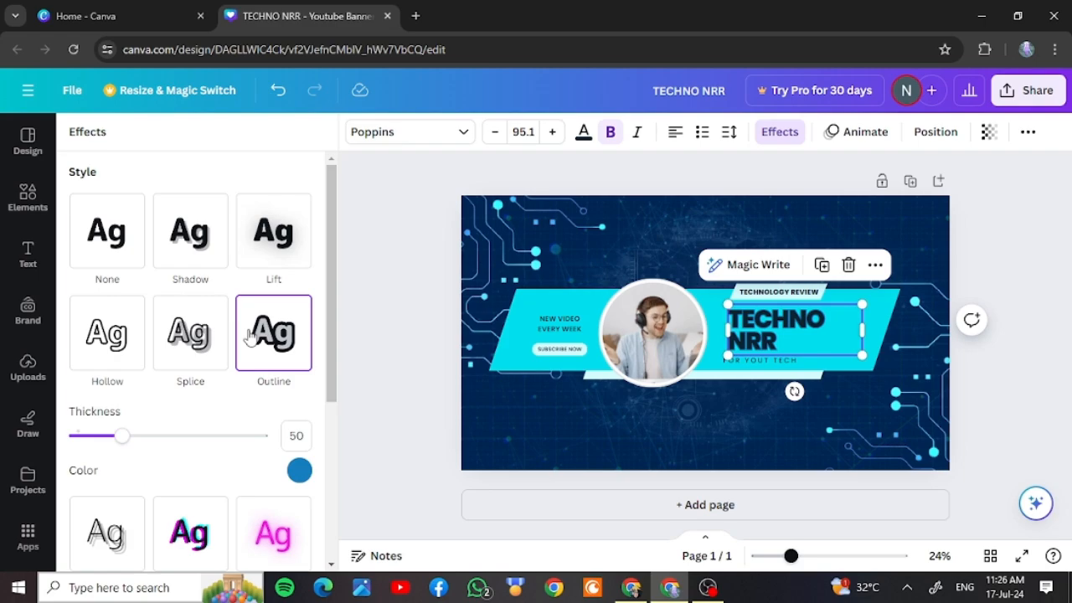
click(212, 558)
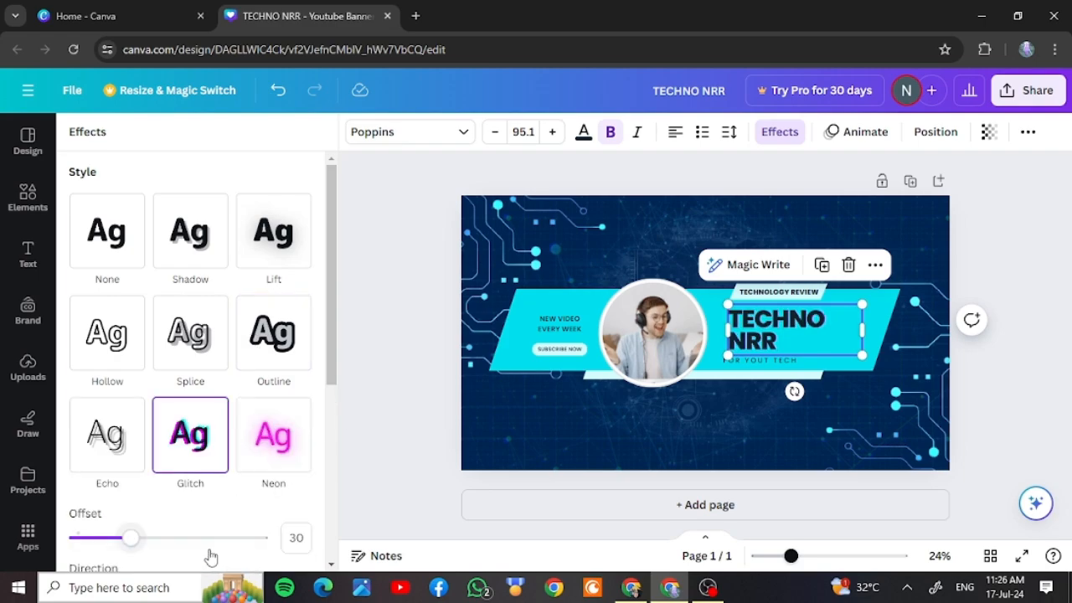
click(277, 443)
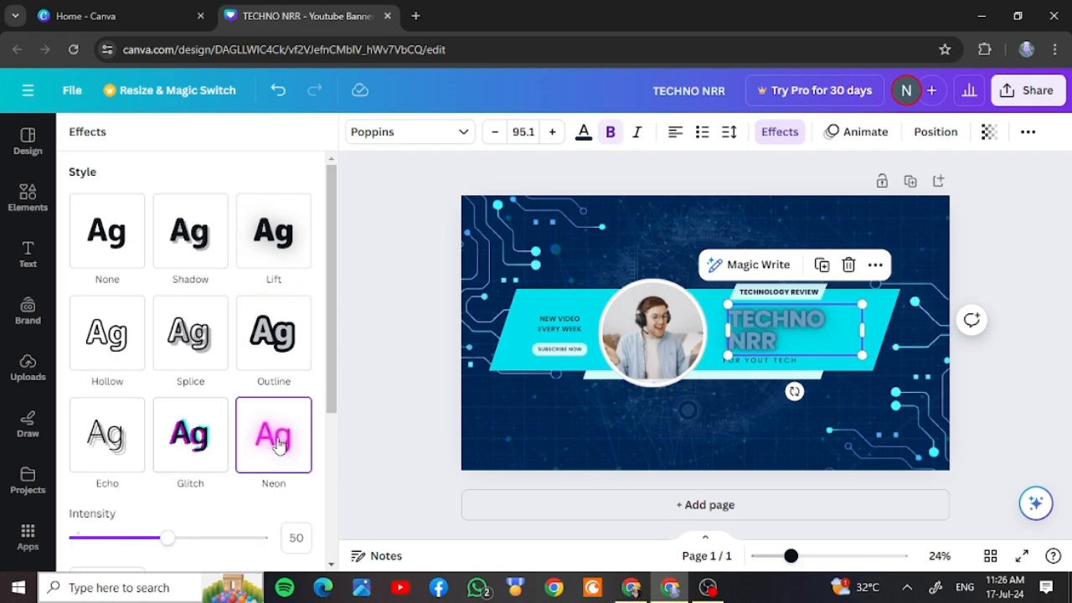
click(378, 350)
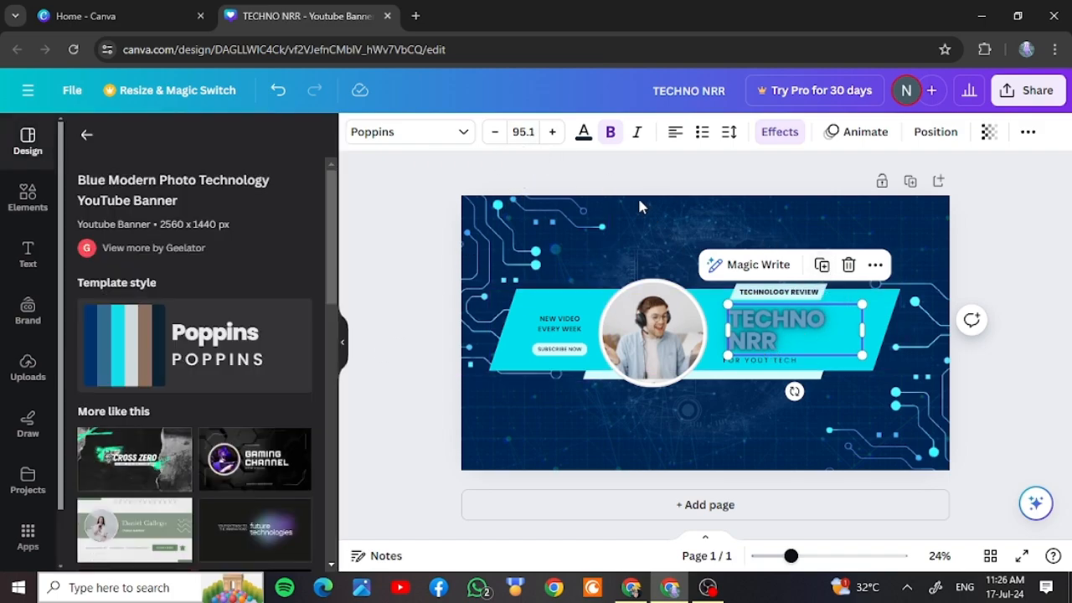
- Try cyan, navy, black, yellow and orange on the TECHNO NRR title, and settle on bright red from the default solid colours
click(583, 134)
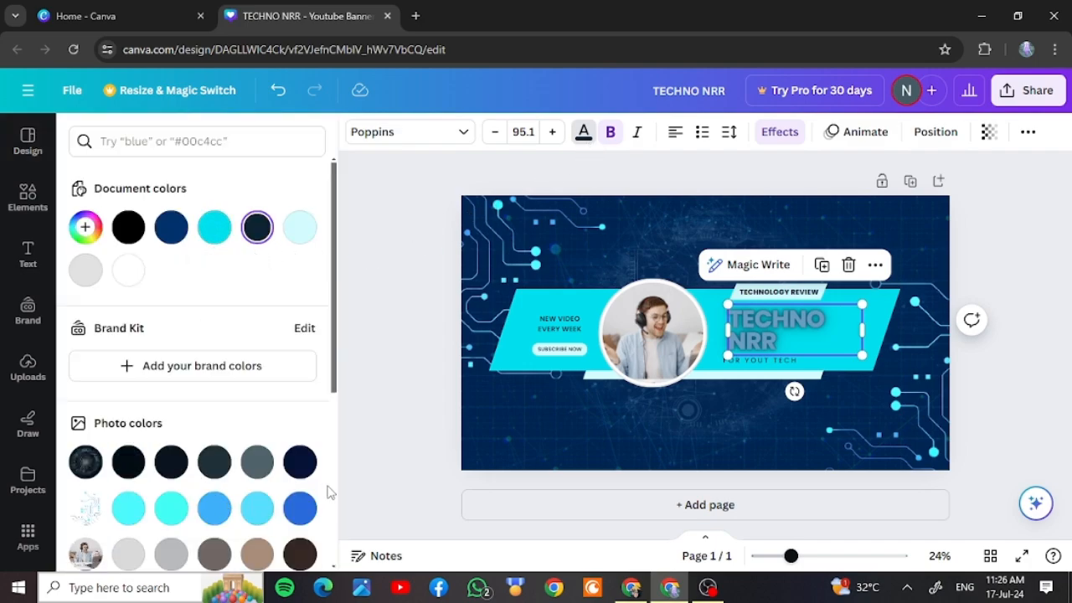
click(213, 231)
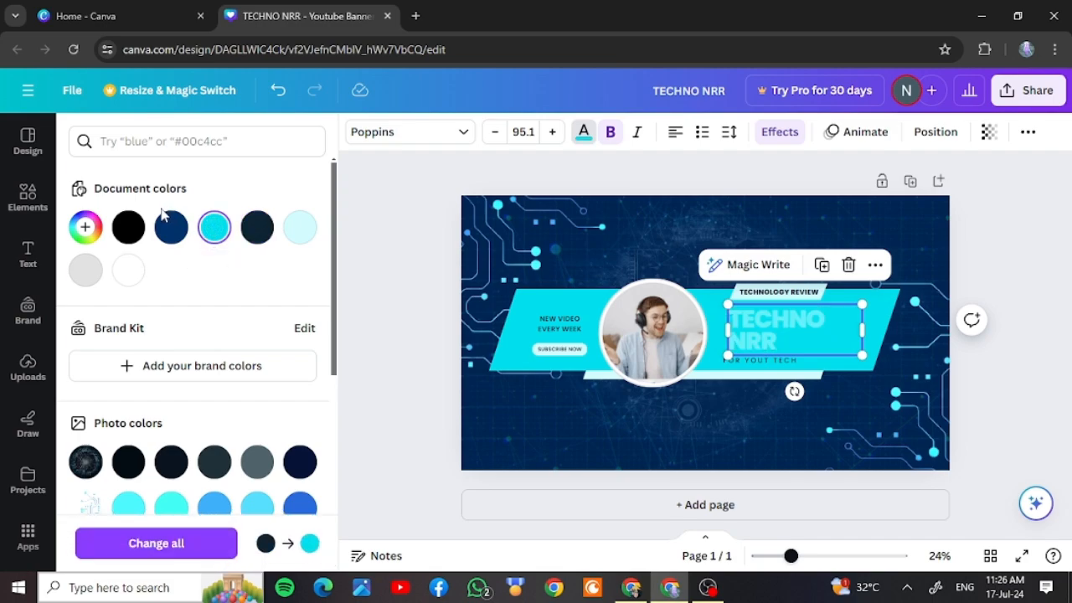
click(171, 228)
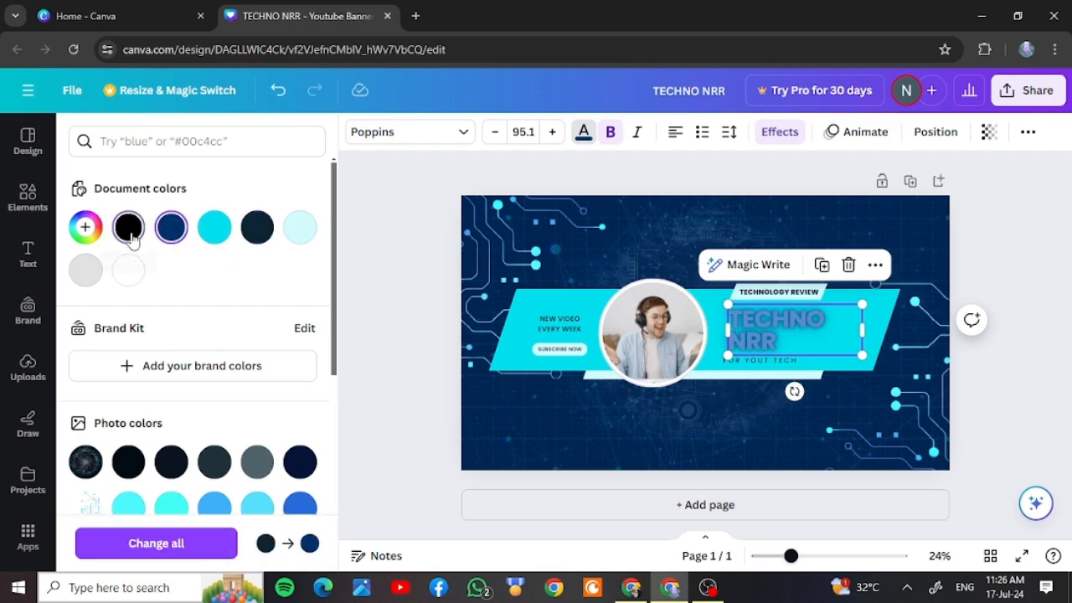
click(130, 233)
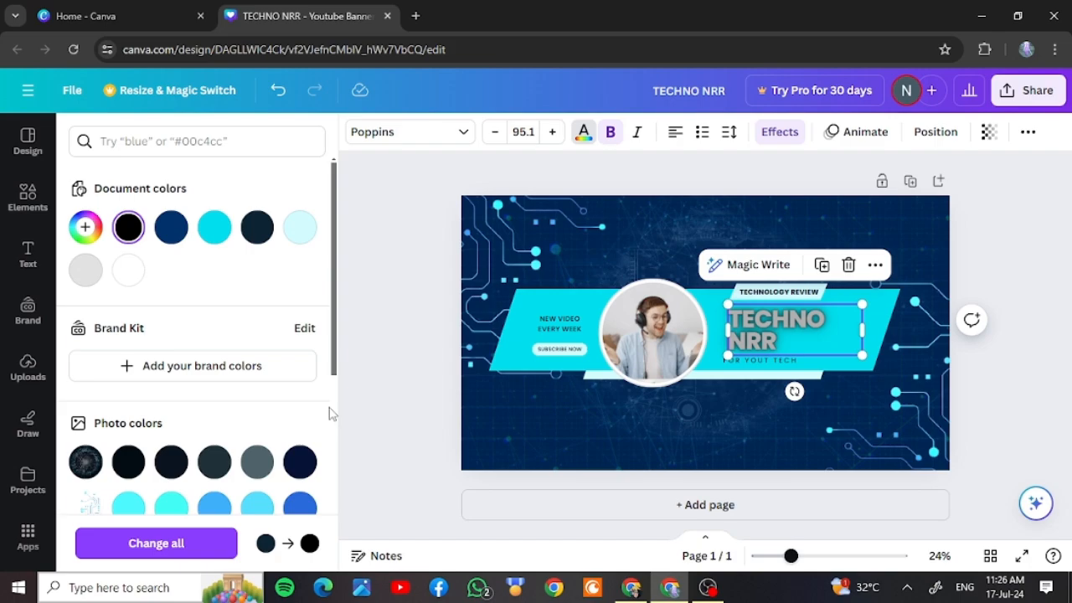
scroll(333, 417, down, 5)
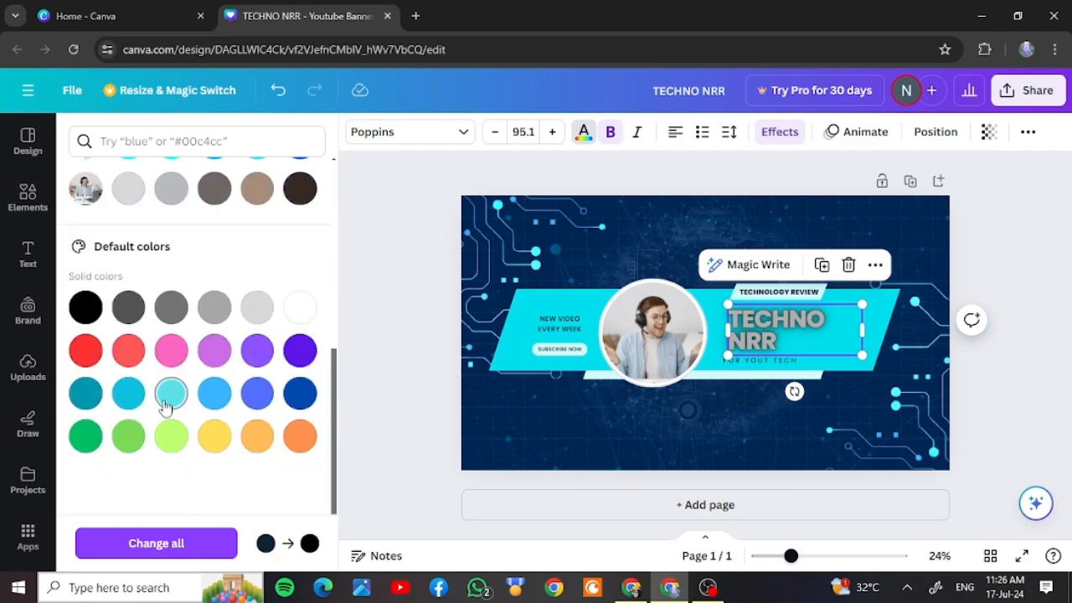
click(214, 437)
click(248, 441)
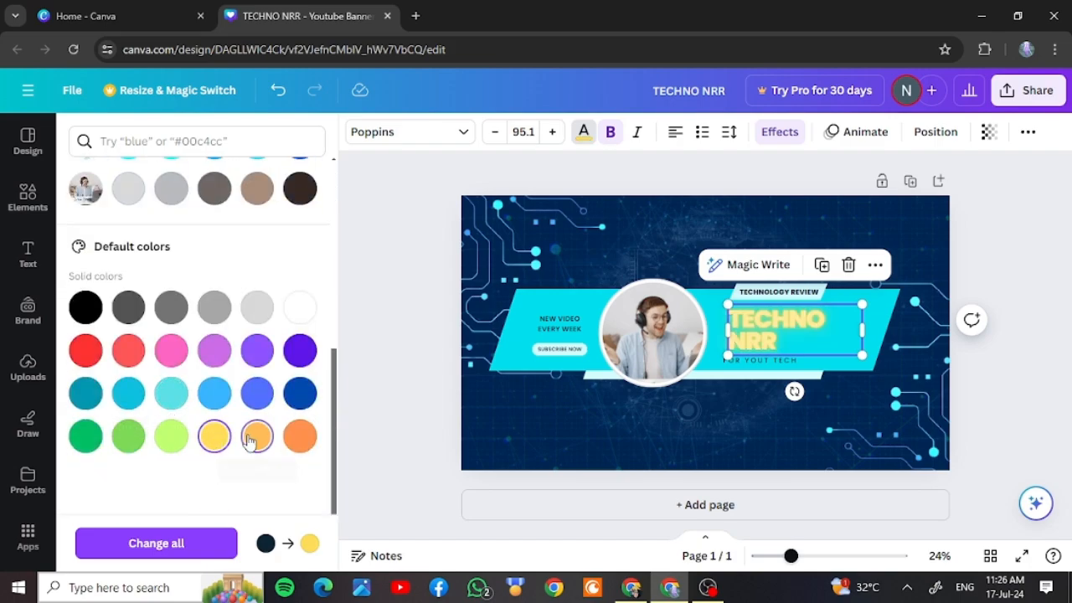
click(295, 442)
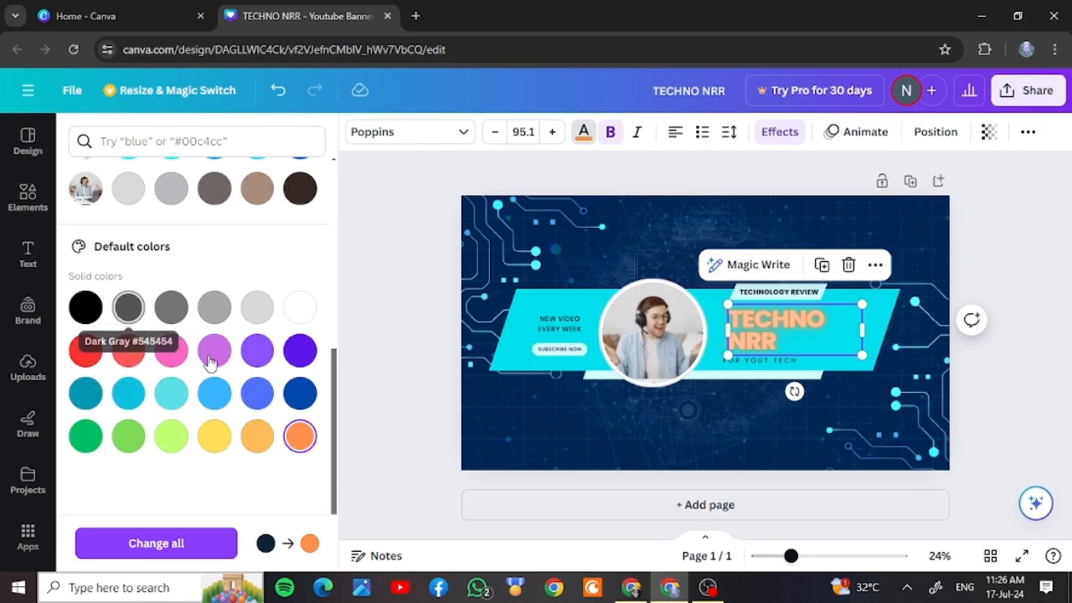
click(86, 352)
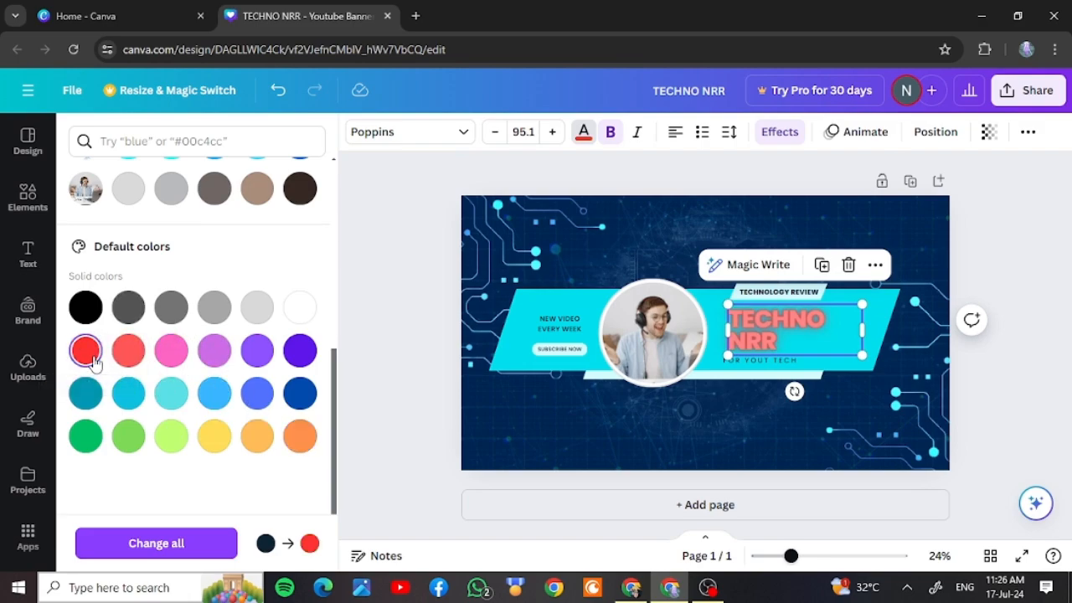
key(Escape)
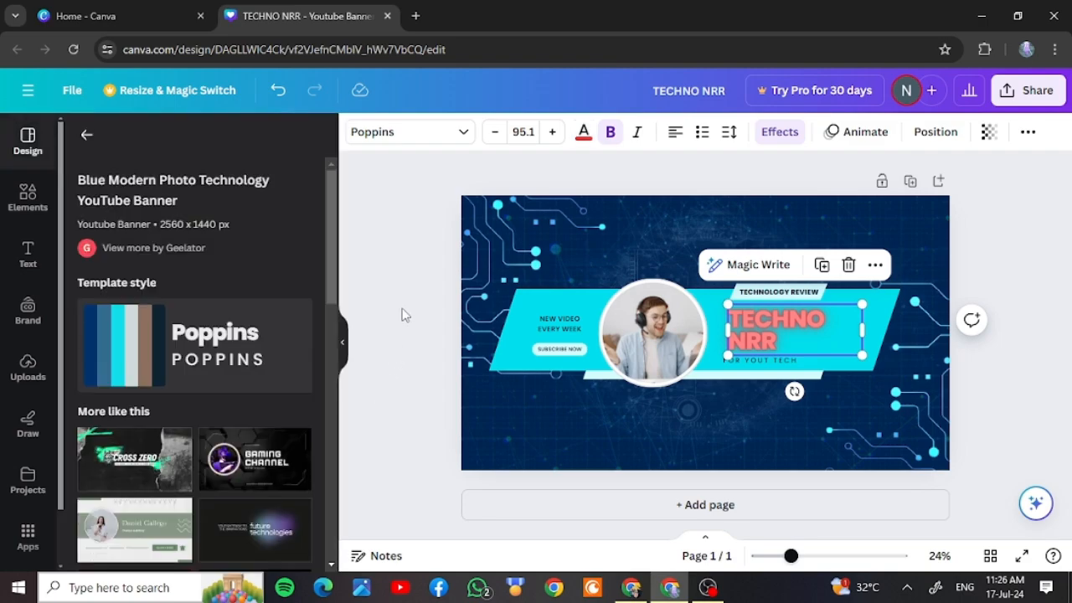
click(1001, 270)
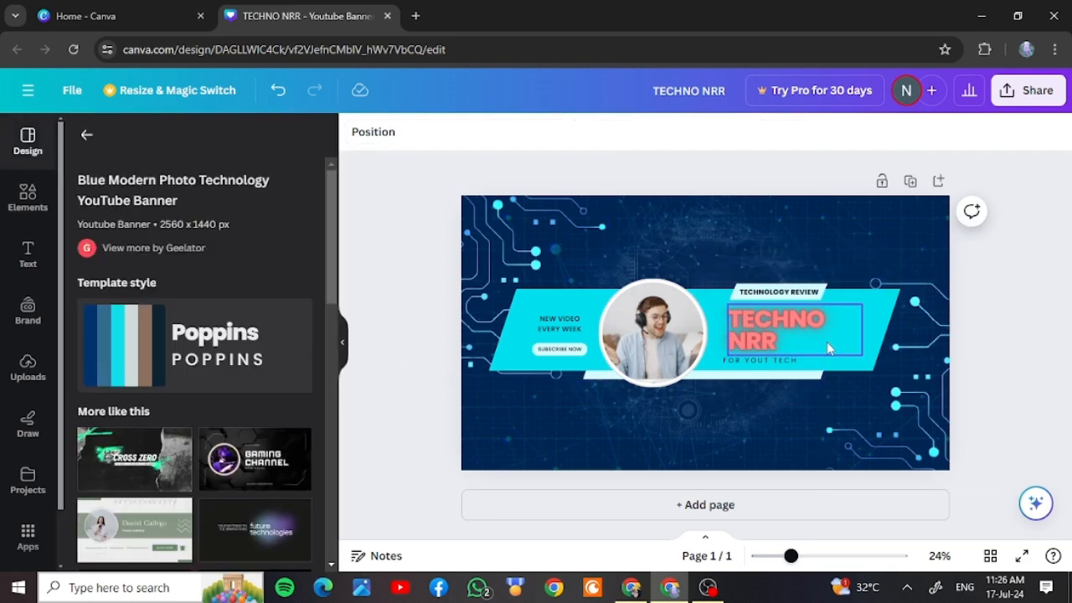
- Apply the Glitch text effect to the TECHNOLOGY REVIEW label and look through the text colour choices
click(778, 332)
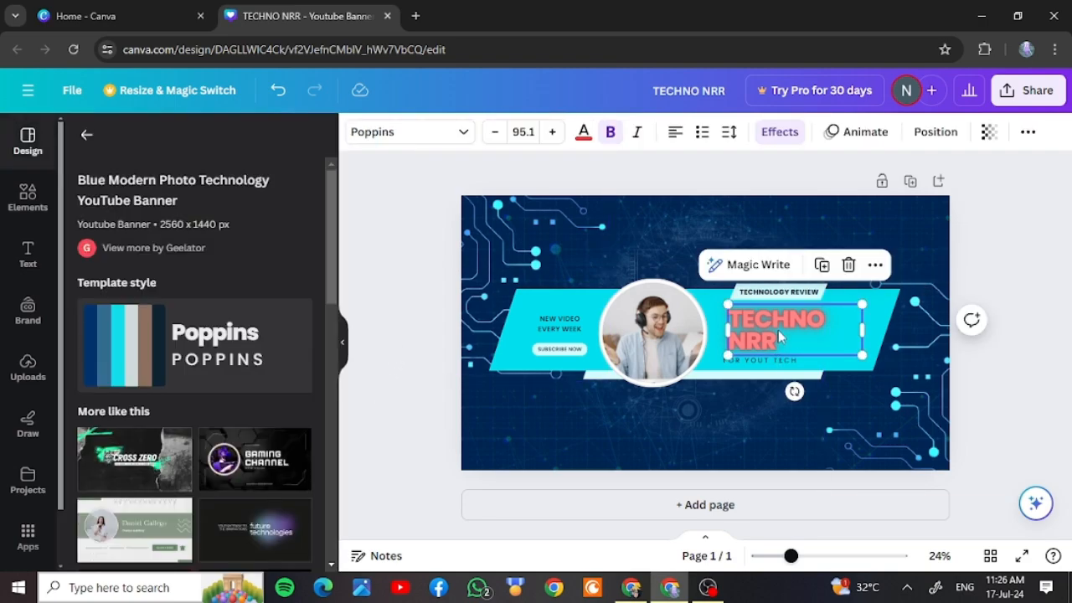
click(787, 293)
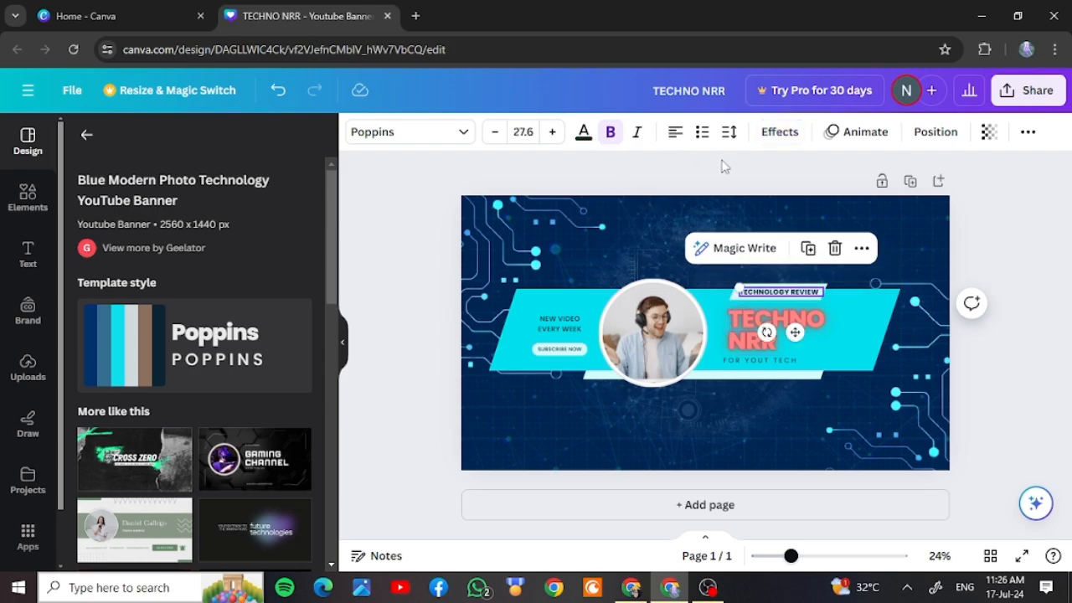
click(792, 136)
click(197, 450)
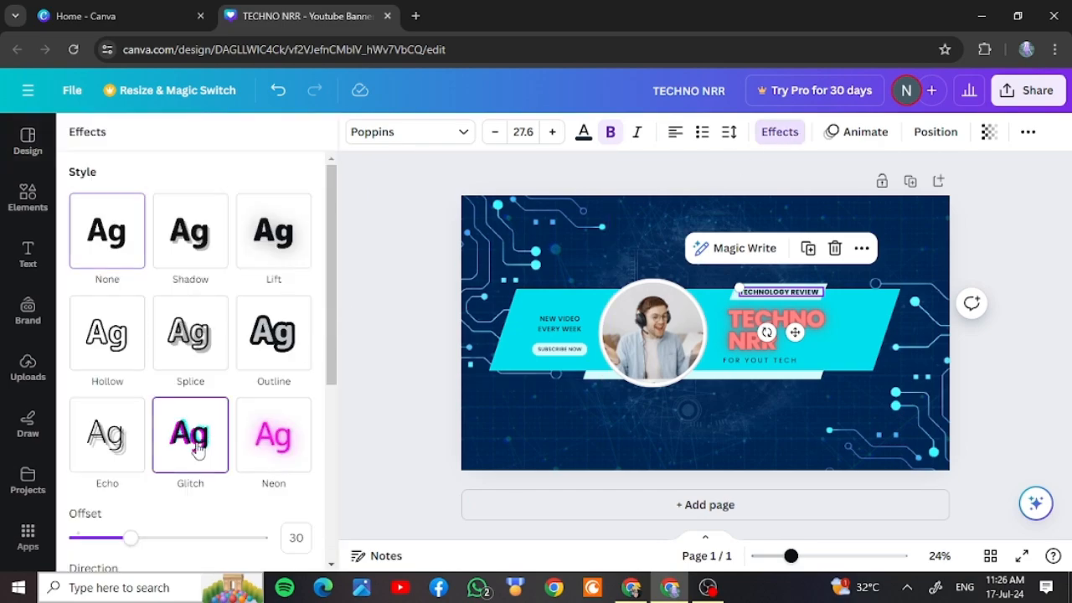
click(583, 132)
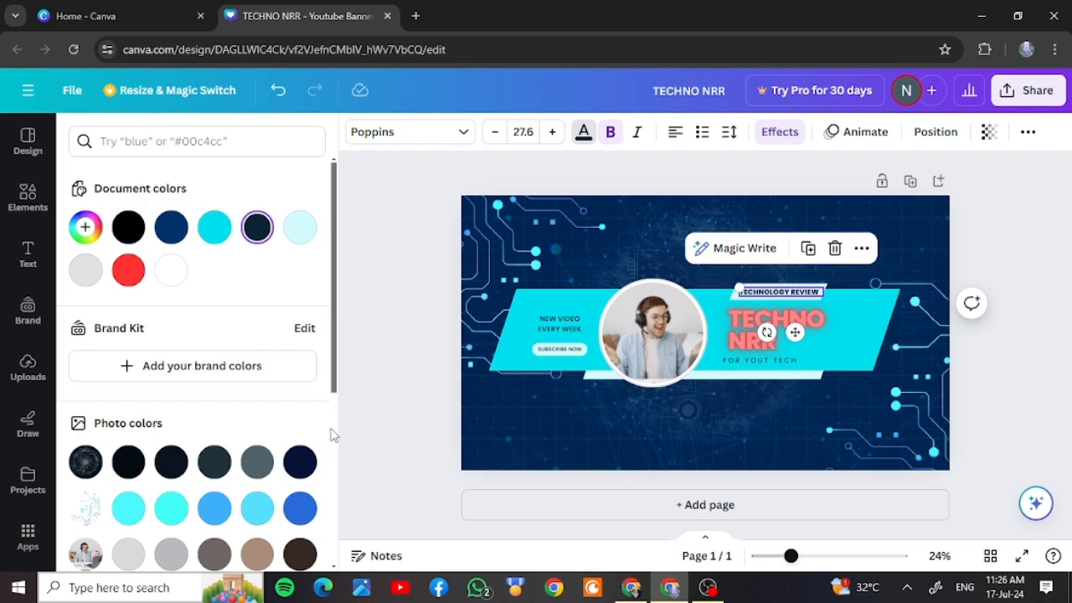
scroll(332, 435, down, 4)
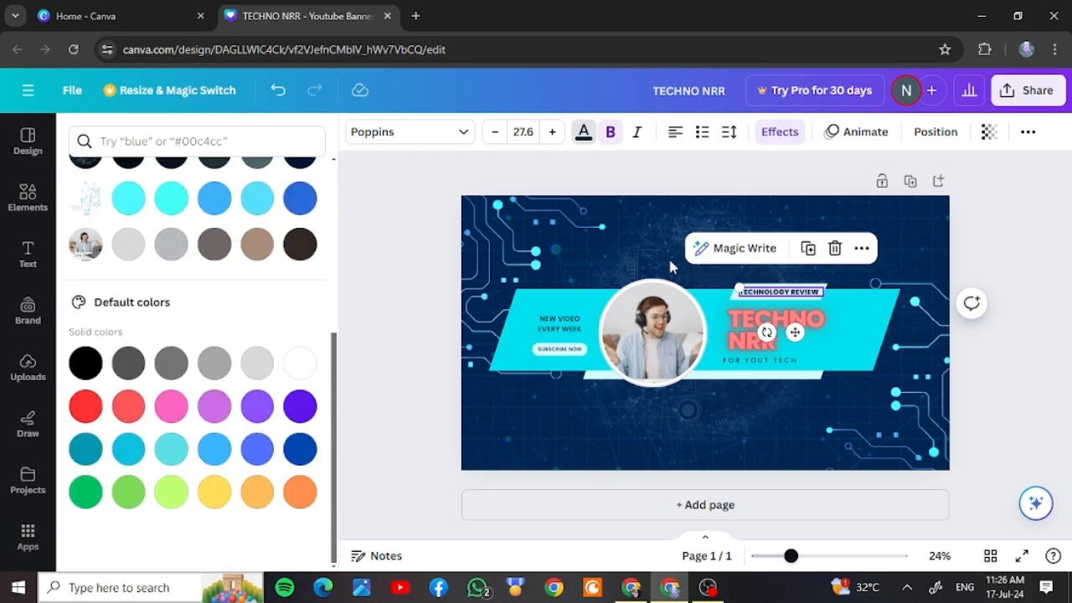
click(578, 310)
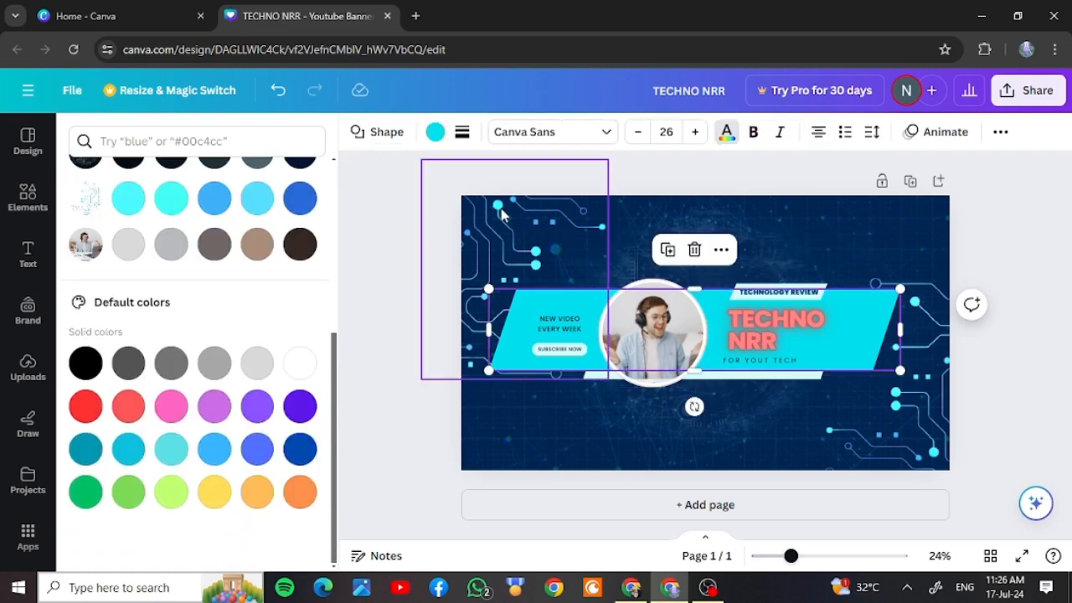
- Try dark navy on the cyan slanted band behind the photo and texts, and settle on black from the document colours
click(434, 134)
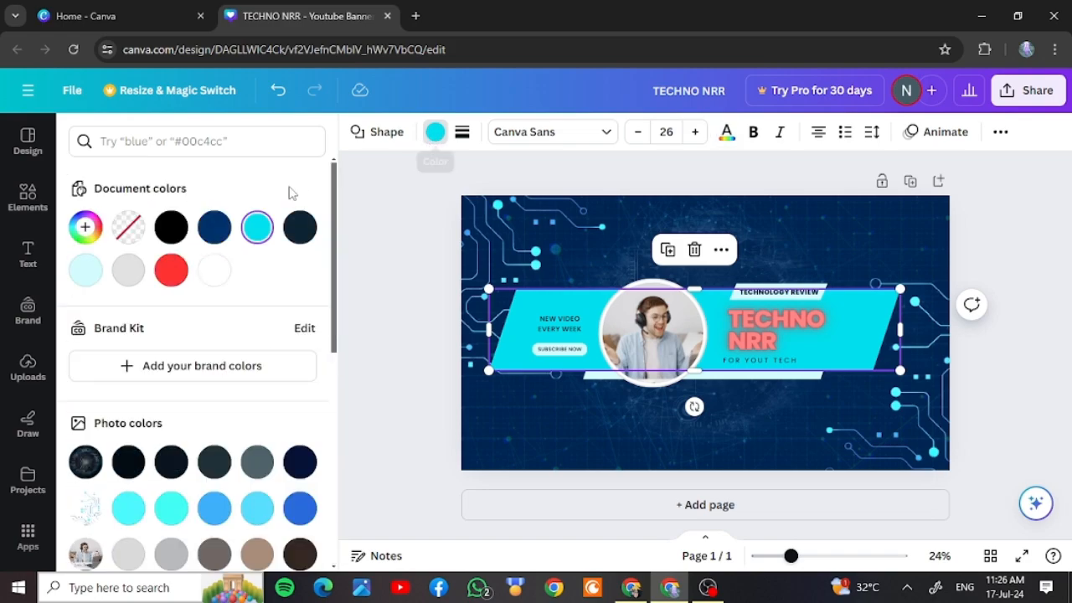
click(292, 237)
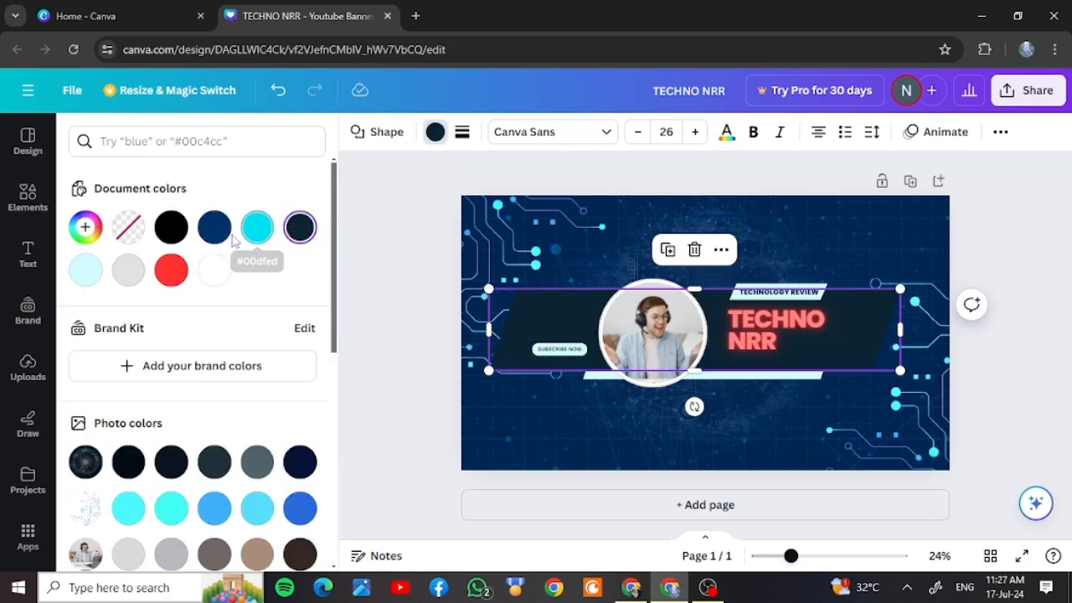
click(171, 229)
key(Escape)
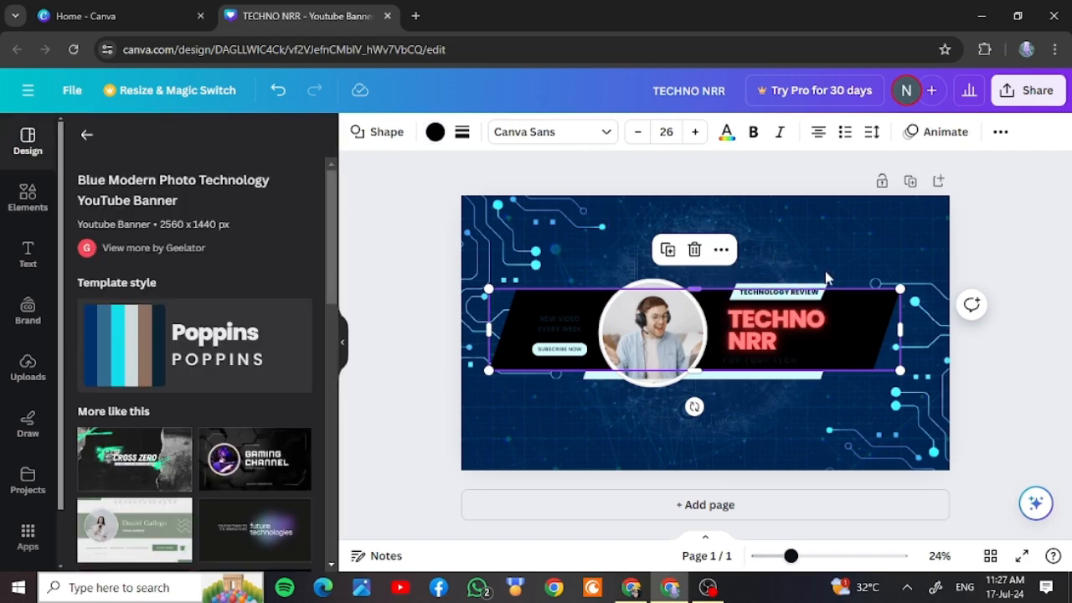
click(1046, 232)
drag(1010, 497, 829, 283)
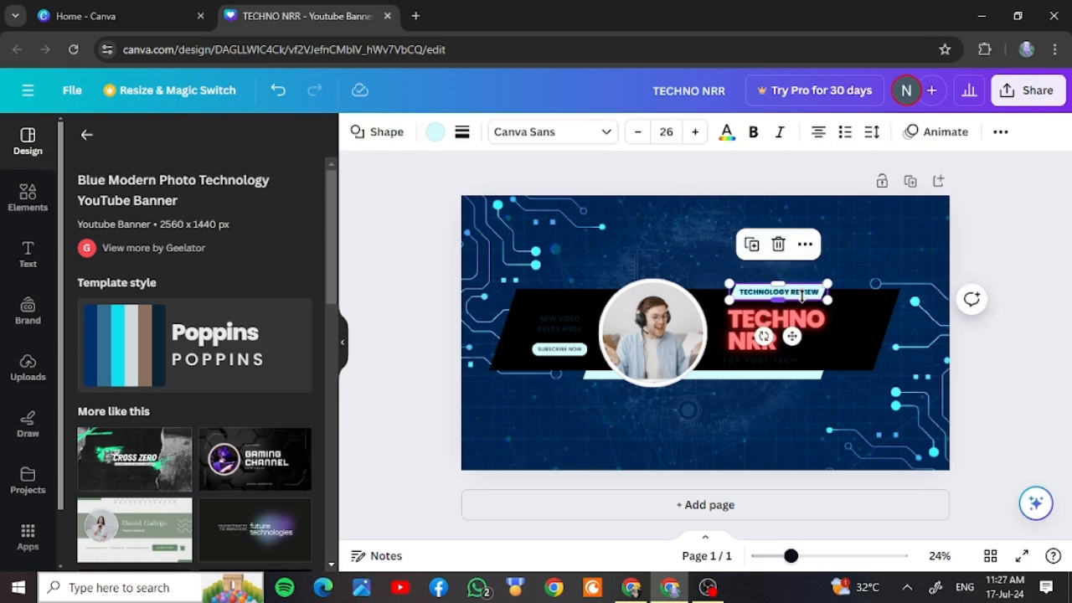
click(1018, 255)
drag(821, 495, 989, 323)
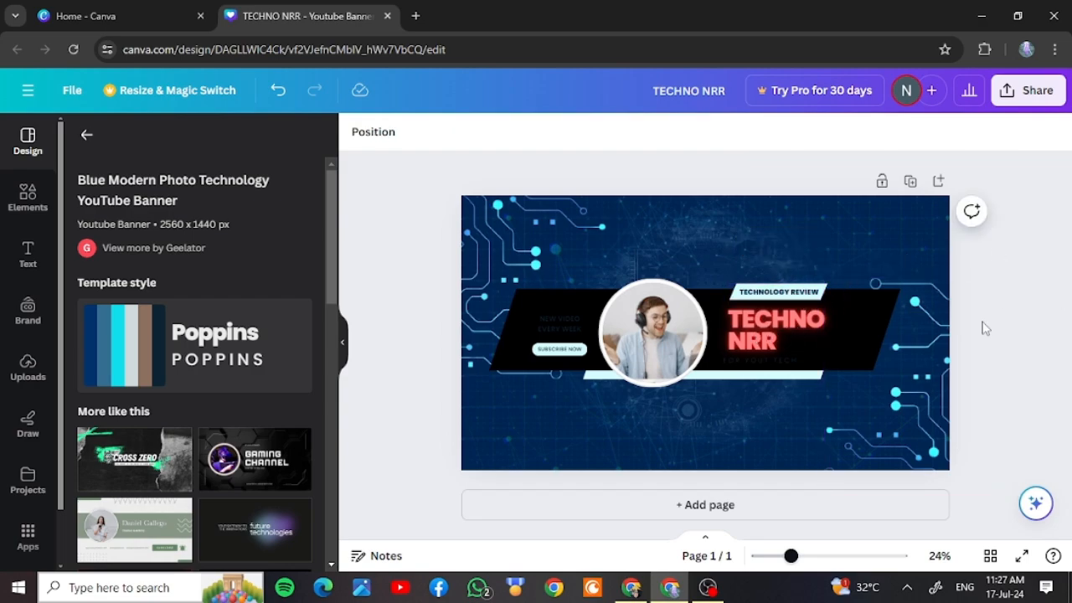
- Change the NEW VIDEO EVERY WEEK text beside the photo to NEW VIDEO EVERY DAY
click(561, 321)
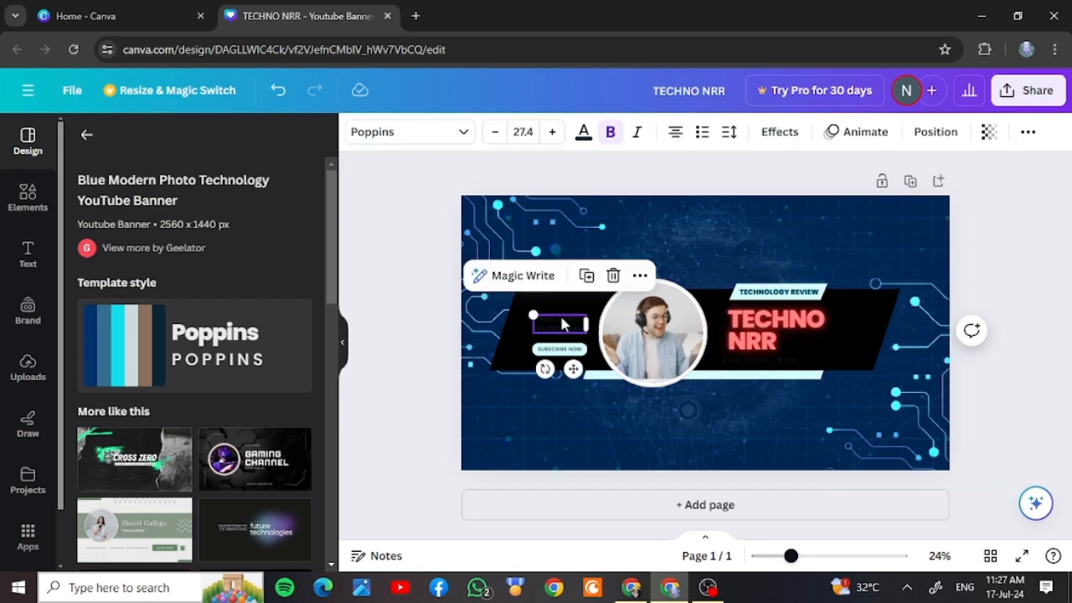
click(561, 319)
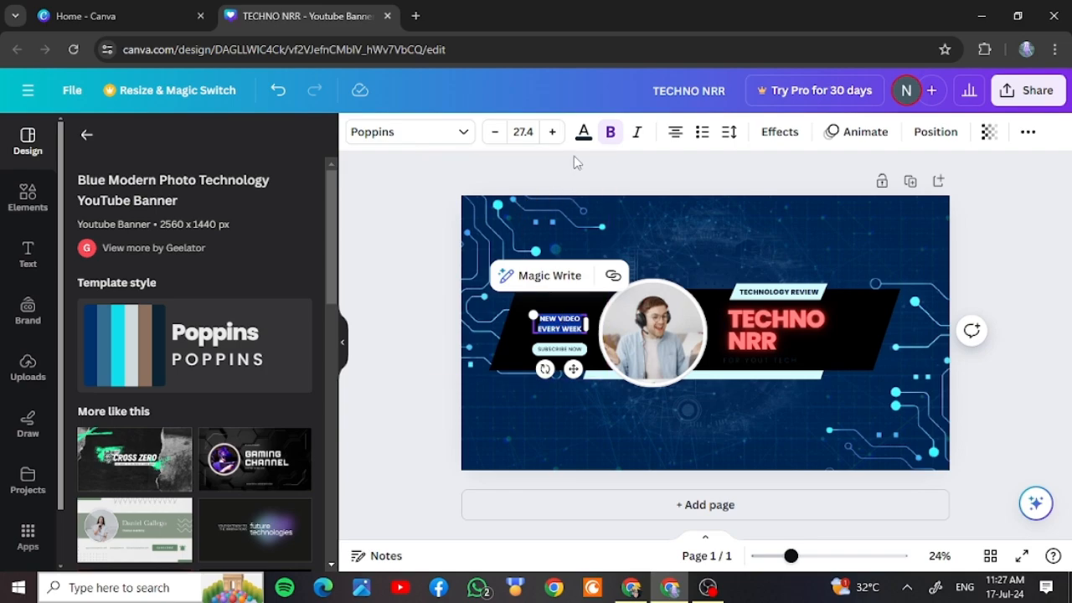
key(BackSpace)
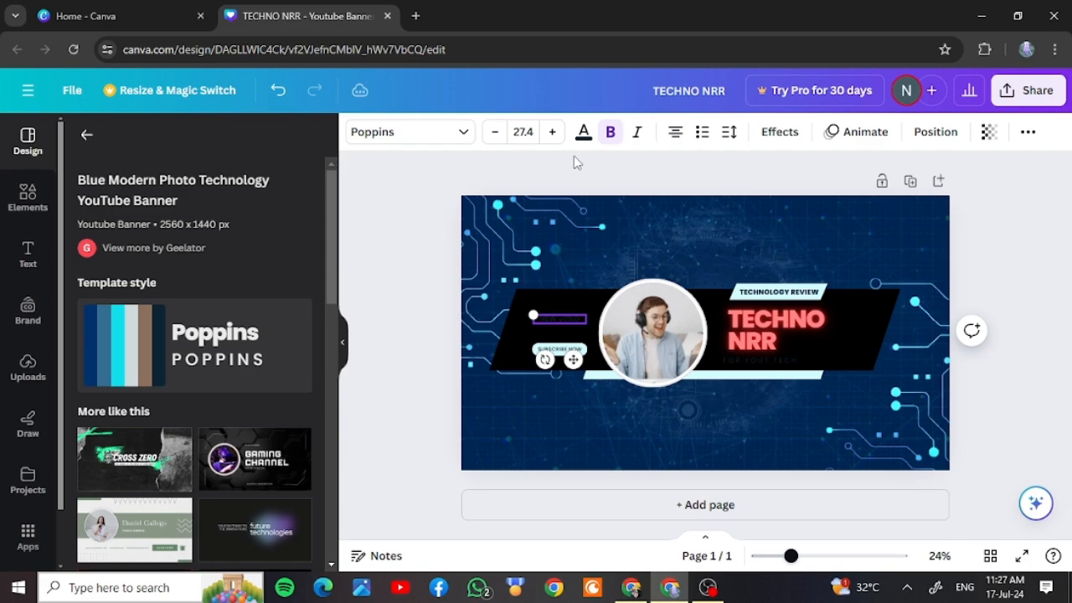
key(Return)
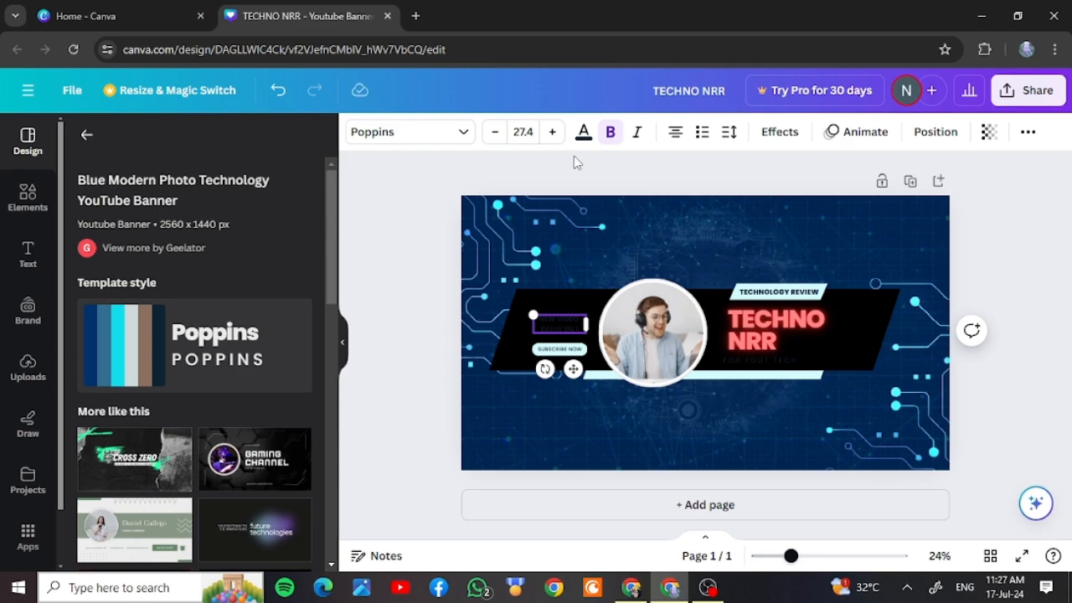
- Try to colour the NEW VIDEO EVERY DAY text bright red from the default solid colours
click(584, 132)
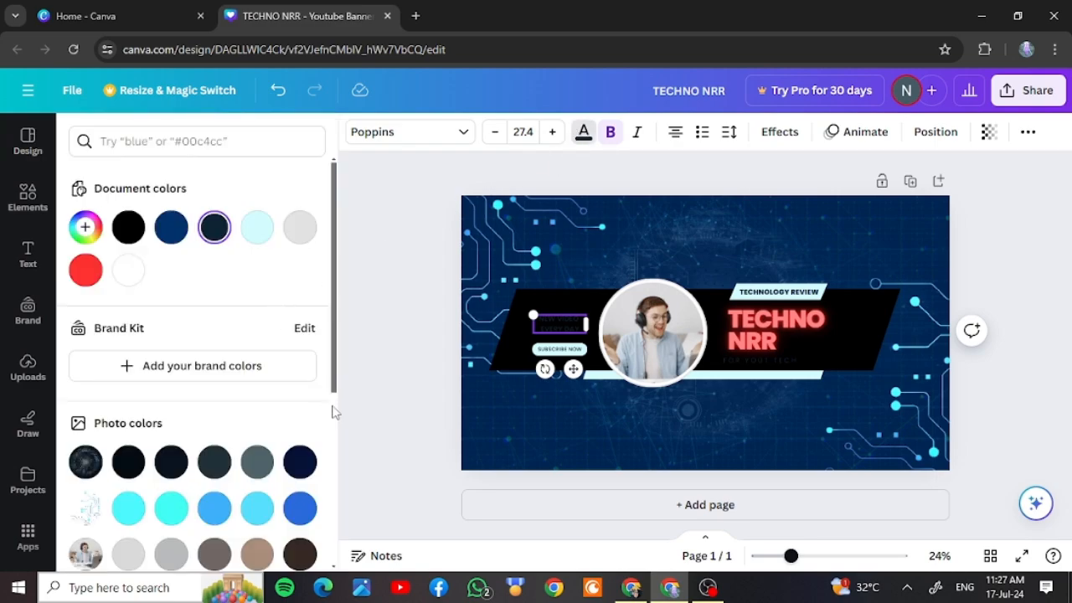
scroll(333, 419, down, 4)
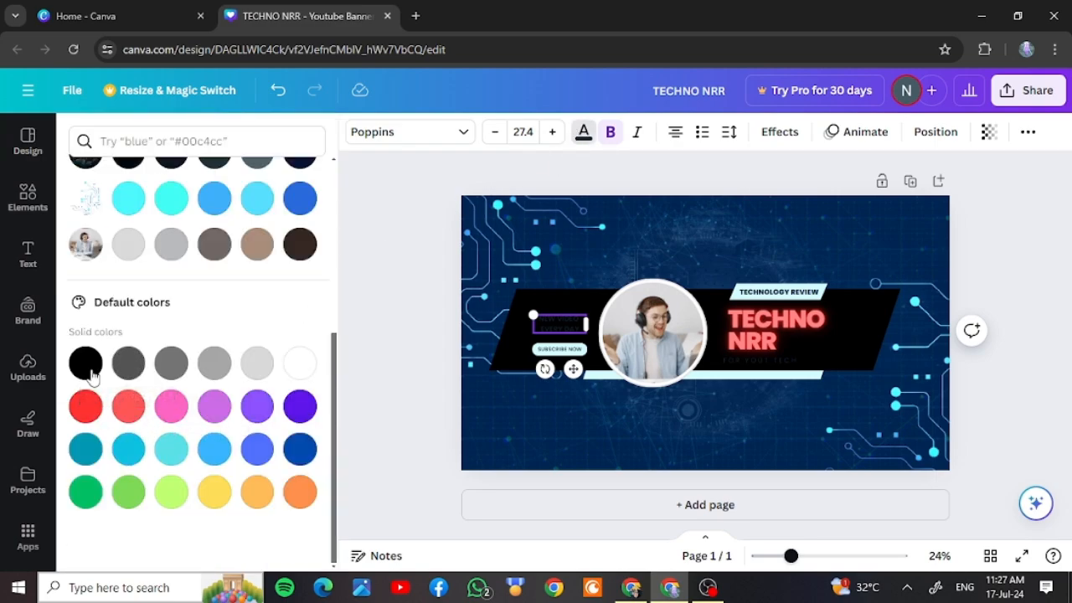
click(82, 405)
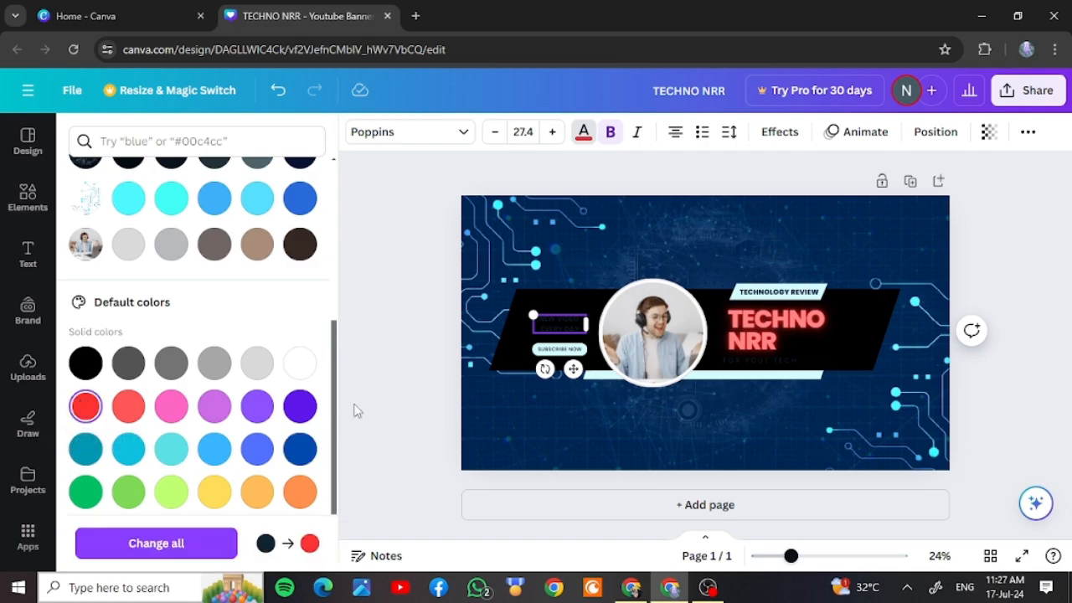
key(Escape)
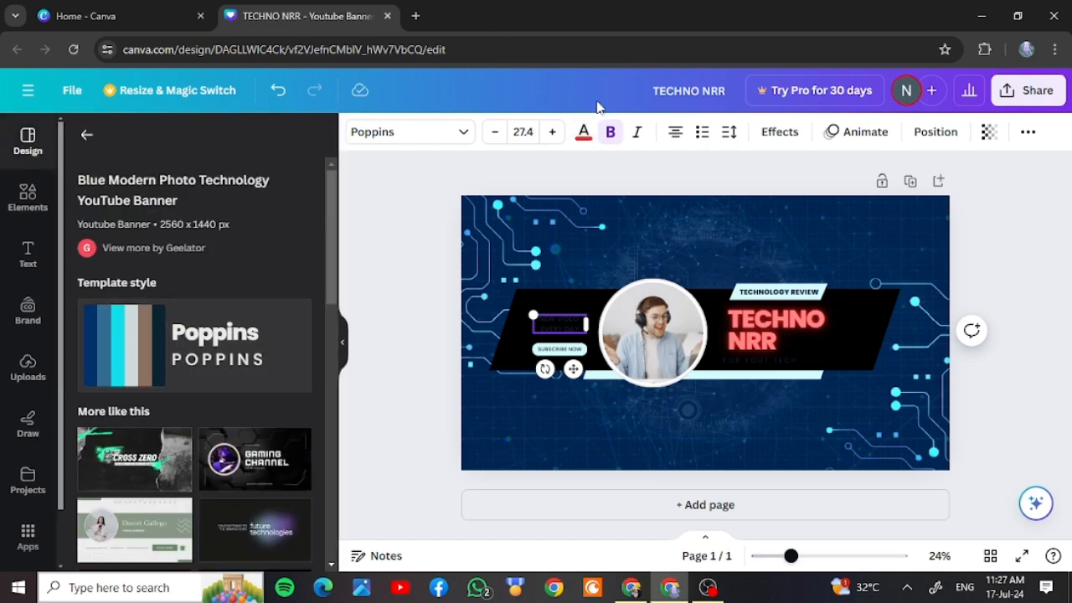
- Try dark gray, black, coral red, purple and bright red on the NEW VIDEO EVERY DAY text, including changing all matching colours
click(583, 131)
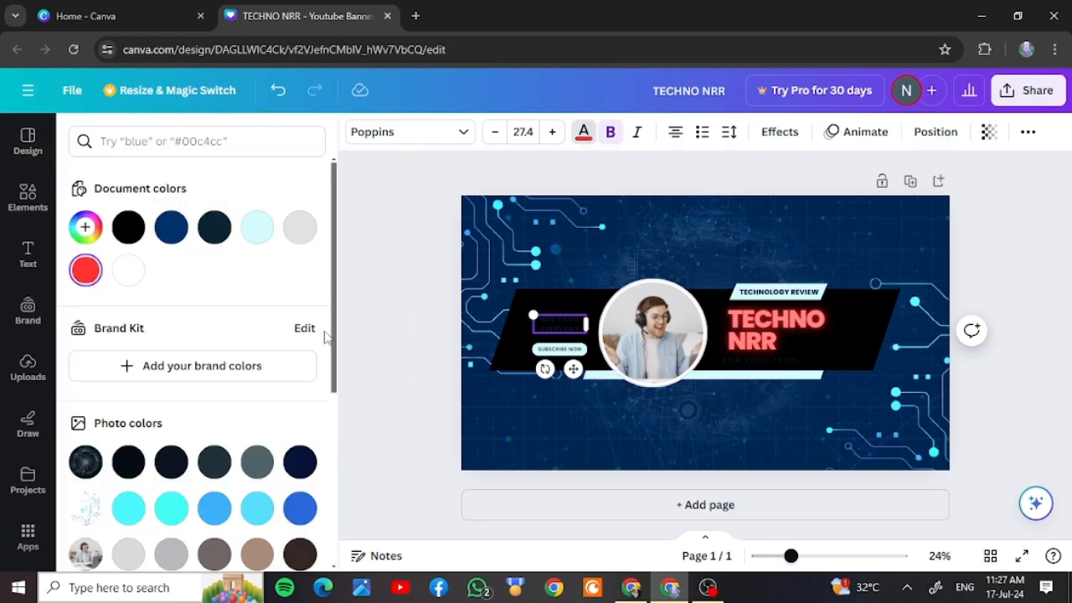
scroll(329, 414, down, 5)
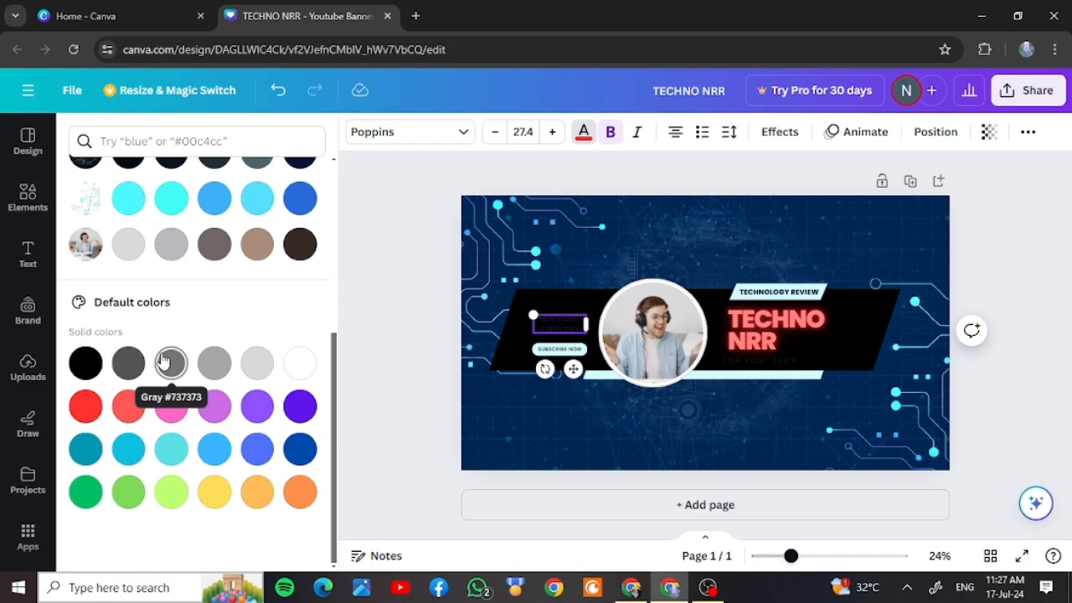
click(129, 363)
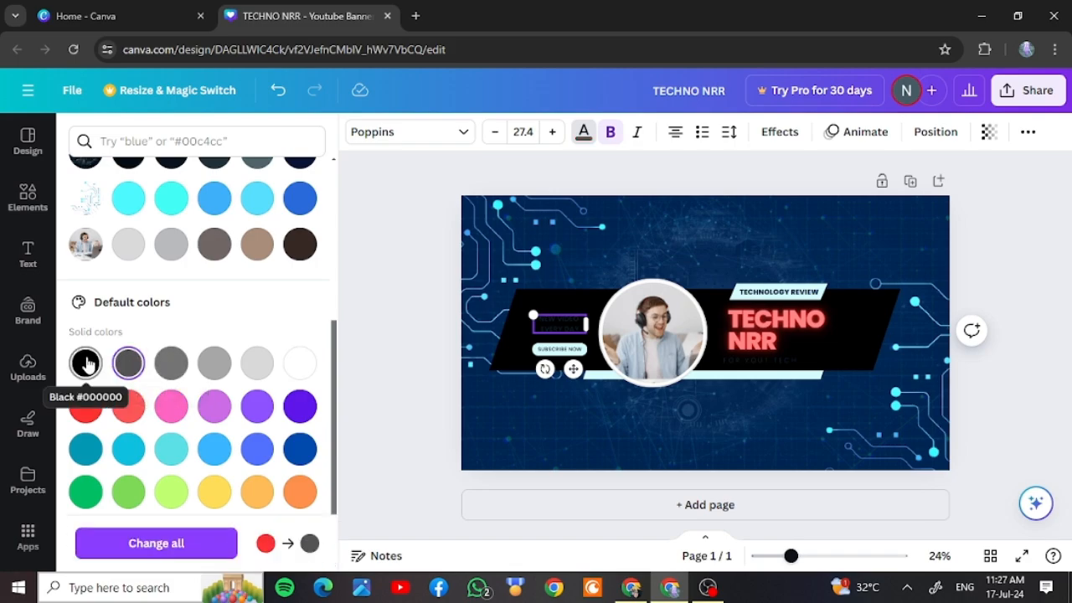
click(85, 363)
click(138, 412)
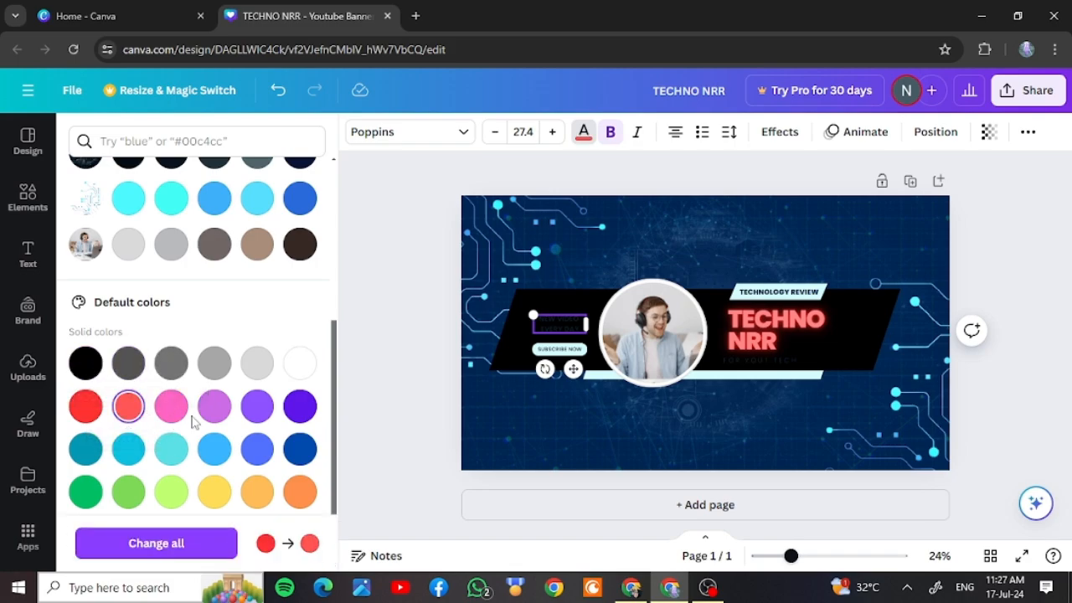
click(255, 418)
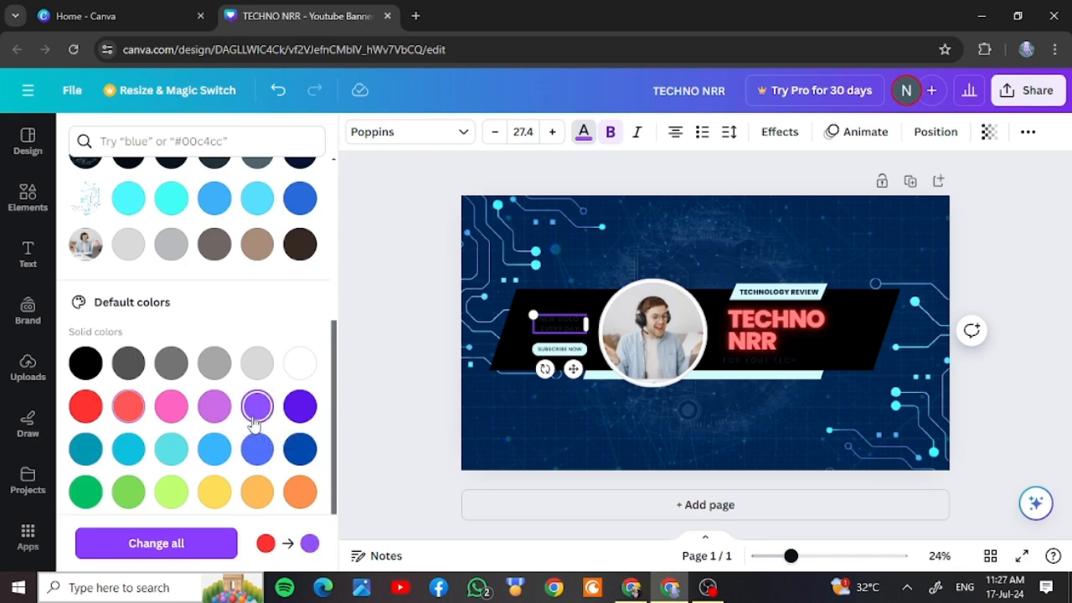
click(86, 406)
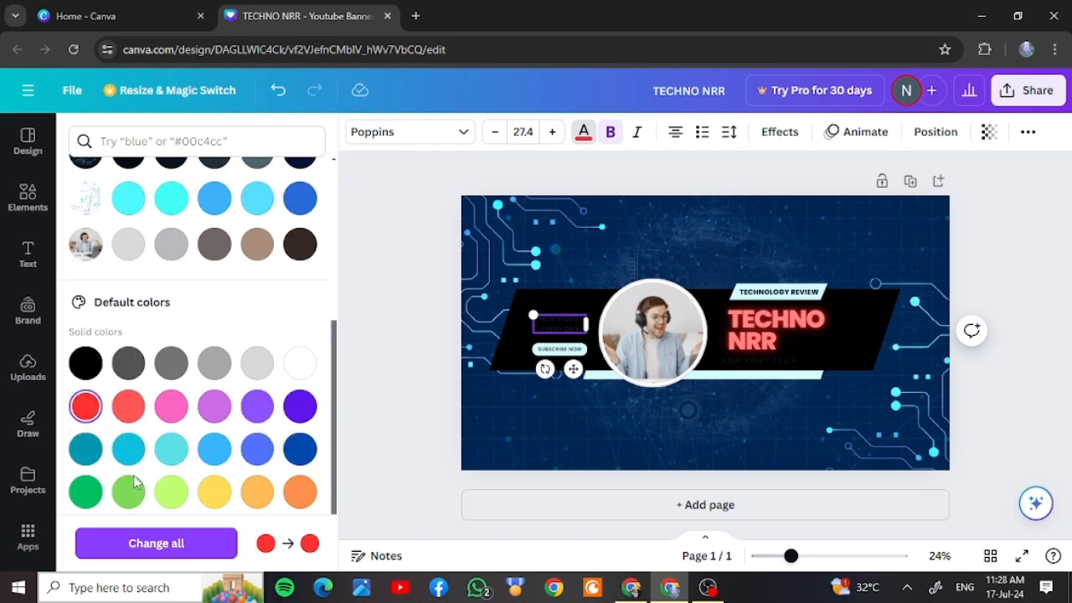
click(156, 544)
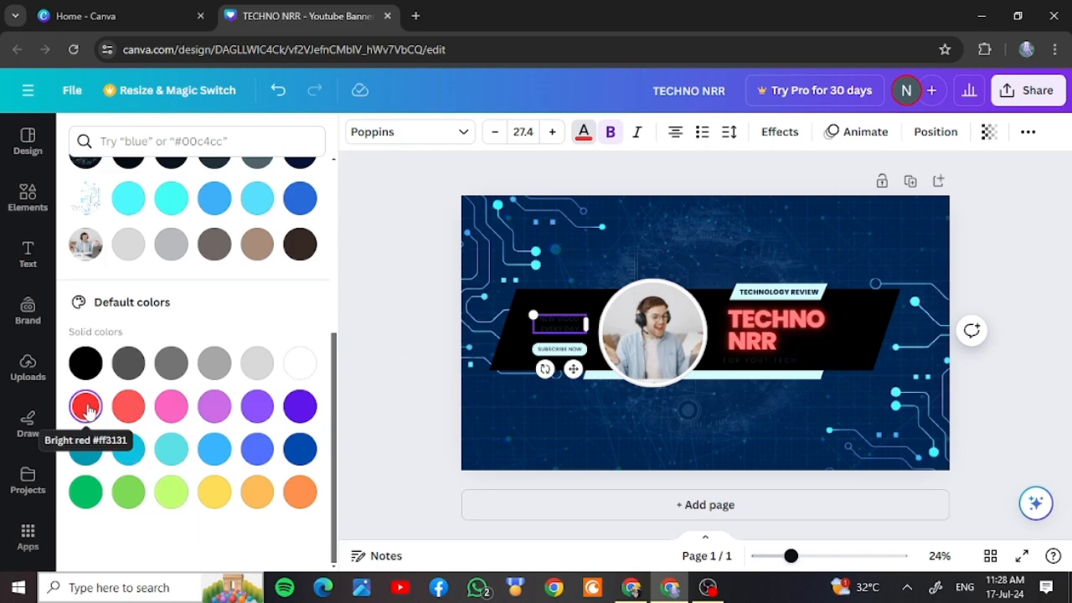
double_click(566, 330)
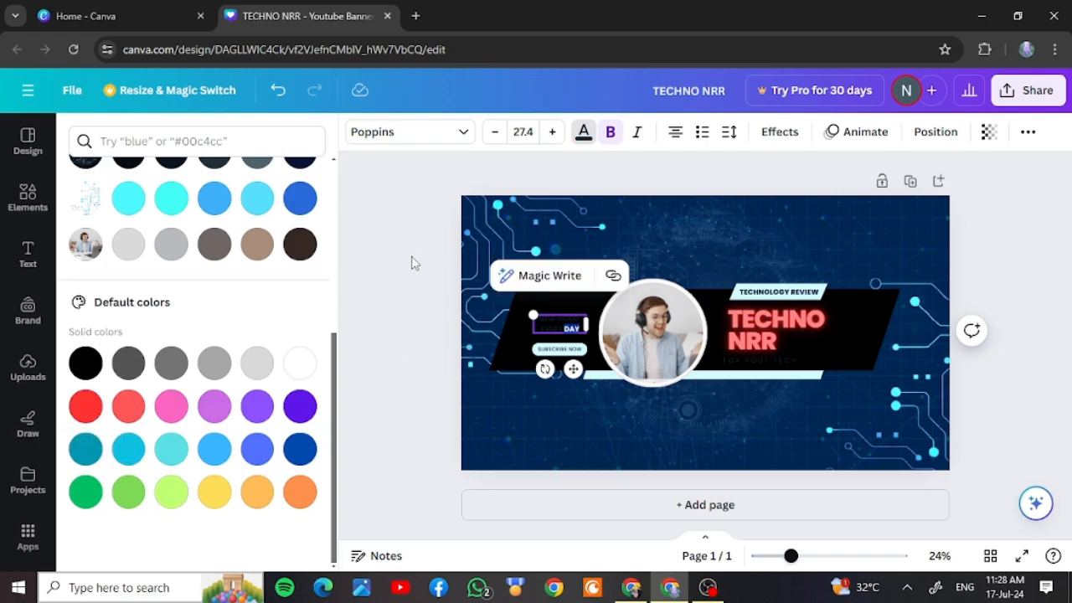
click(398, 250)
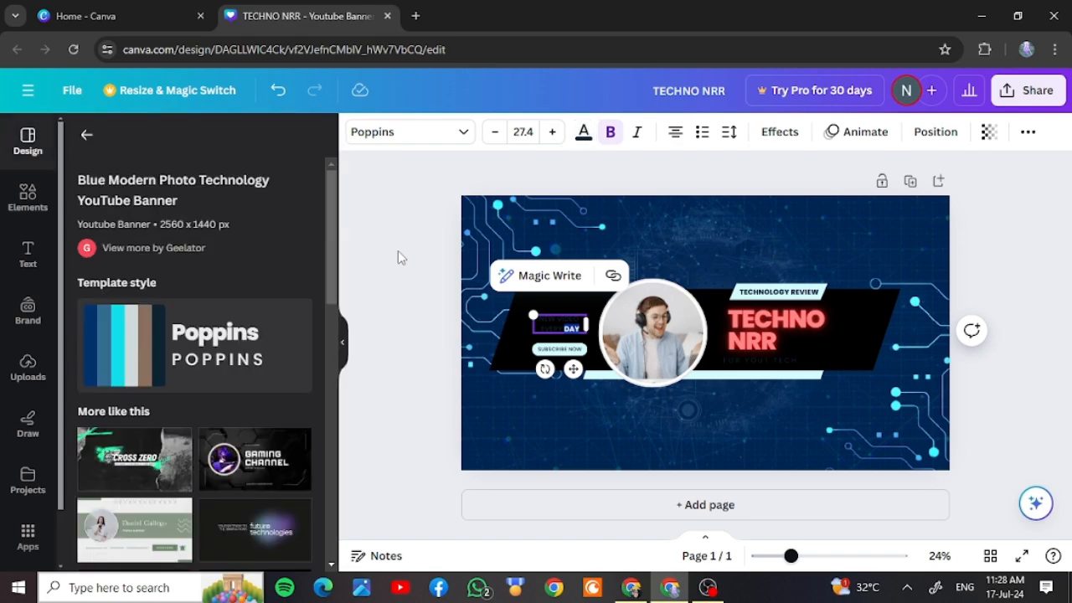
- Colour the NEW VIDEO EVERY DAY text red #ff3131 and apply the change to every element sharing its dark colour
click(561, 327)
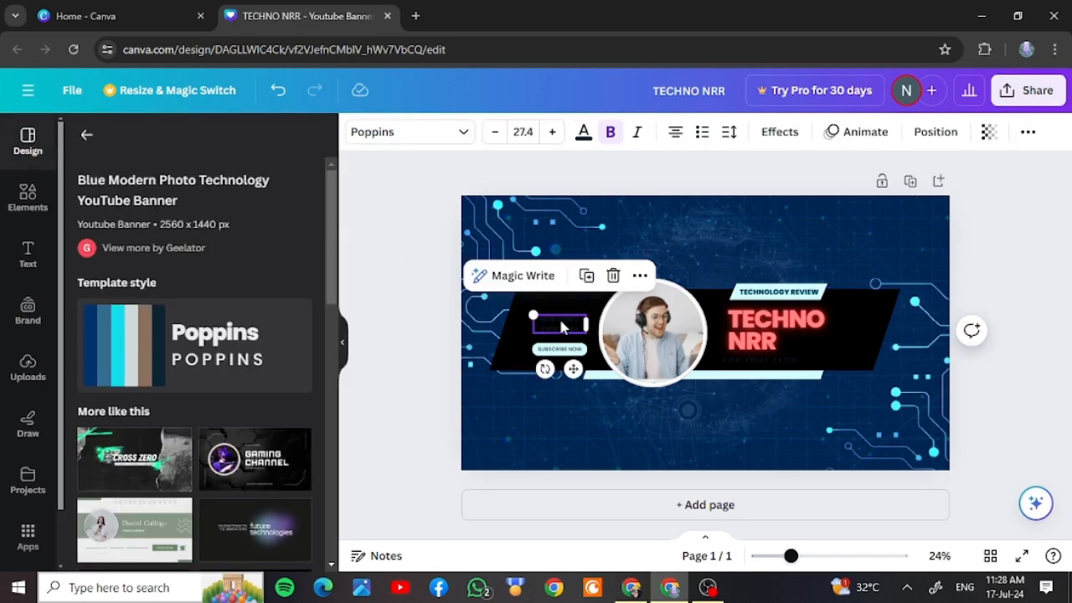
click(584, 132)
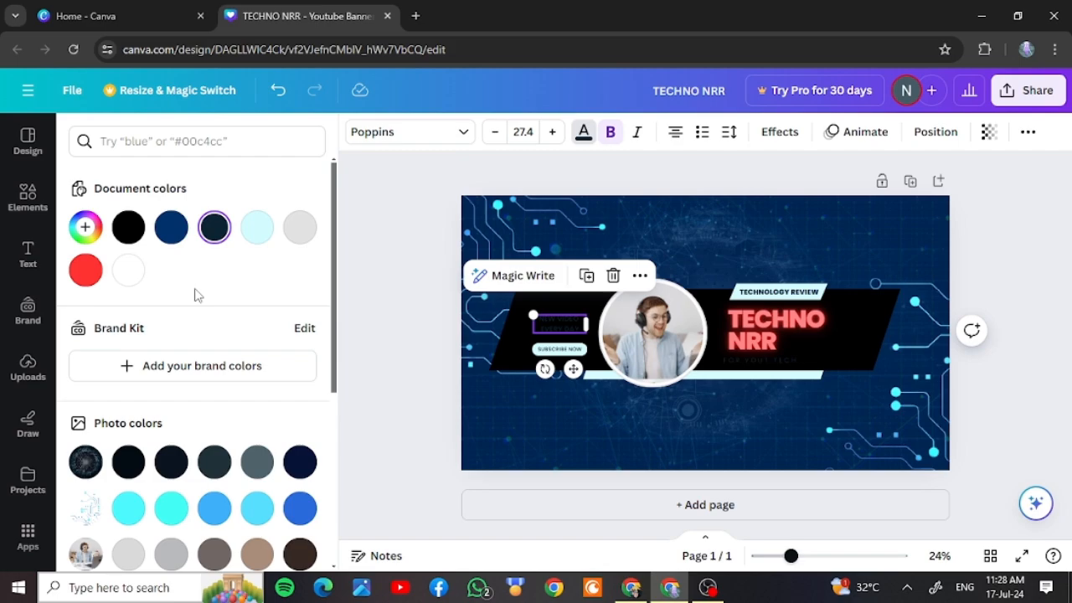
click(86, 270)
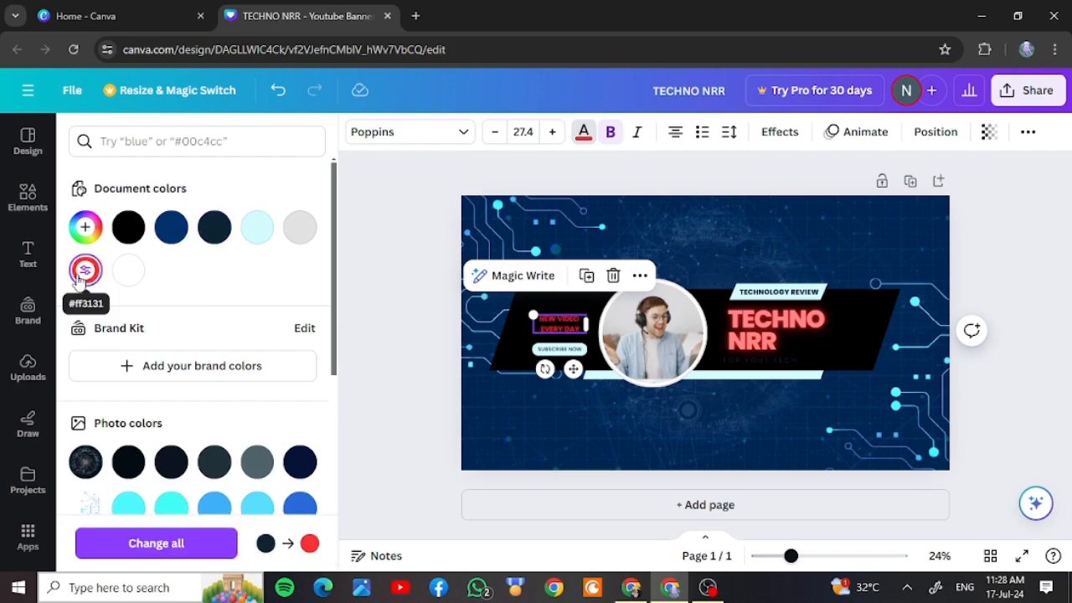
click(215, 546)
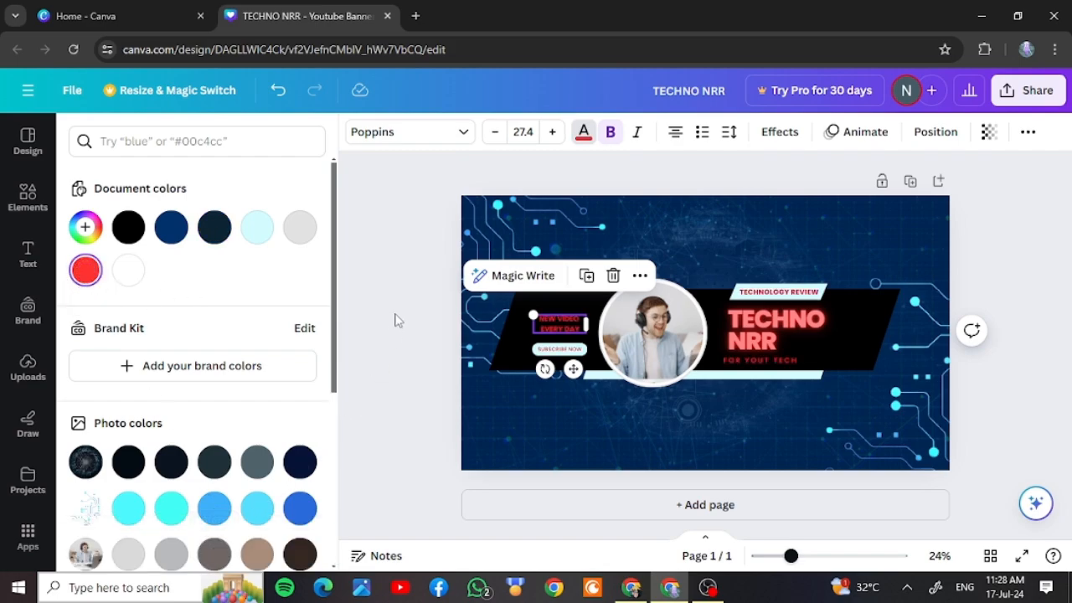
click(398, 271)
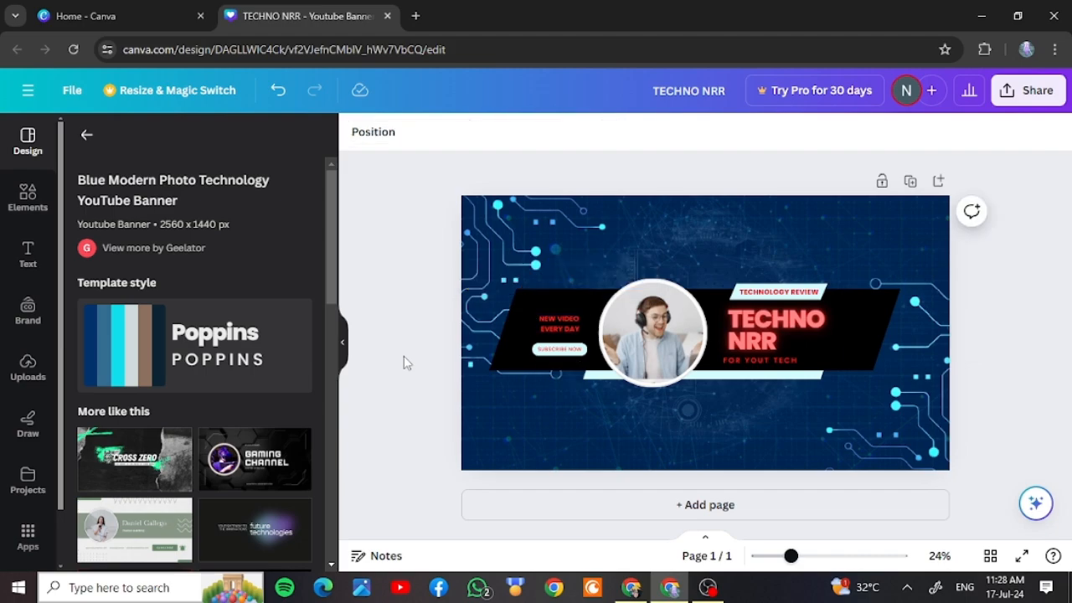
- Try navy and black on the shape behind the TECHNOLOGY REVIEW label, and settle on light grey #e2e2e2
drag(420, 379, 608, 280)
click(563, 353)
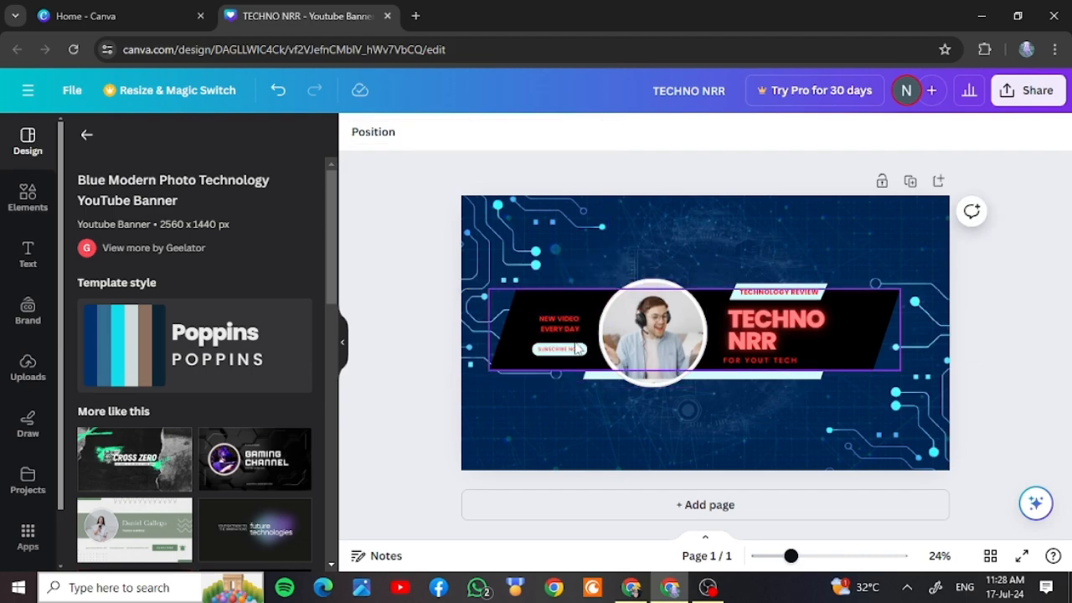
click(734, 301)
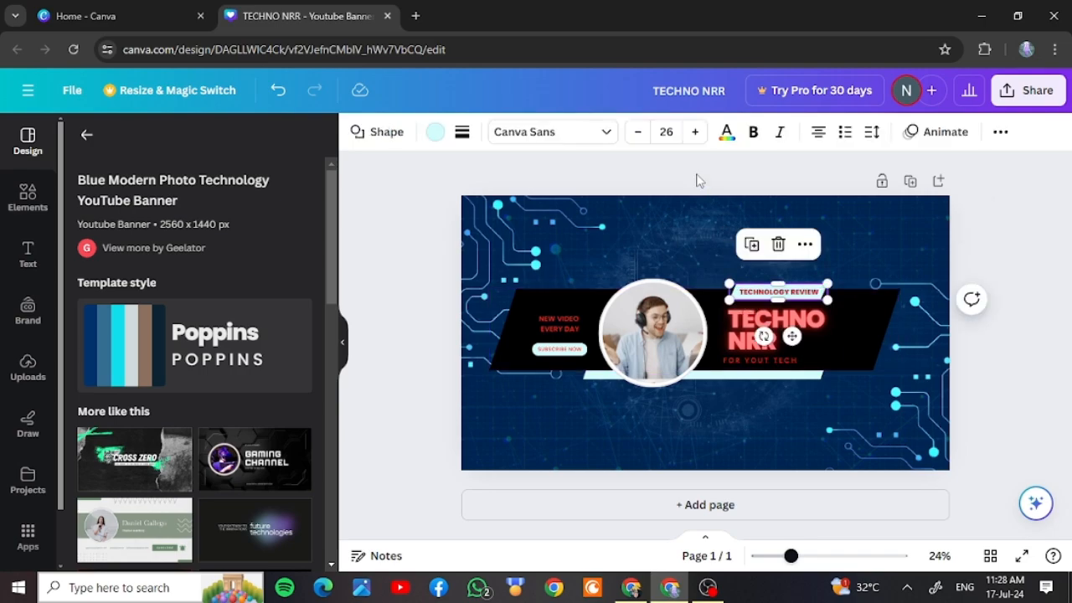
click(435, 133)
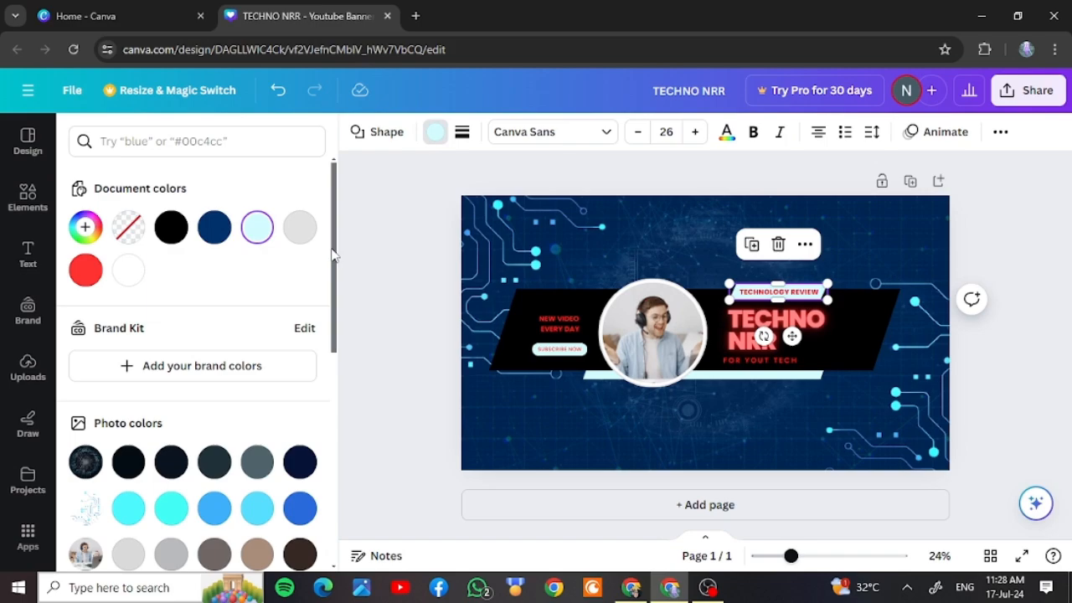
click(214, 227)
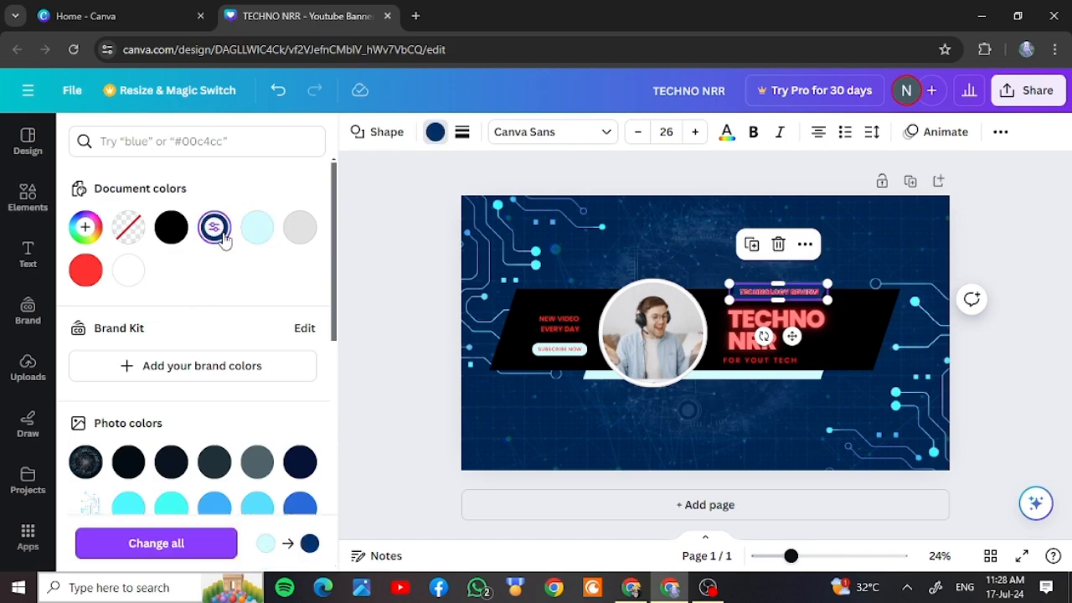
click(171, 227)
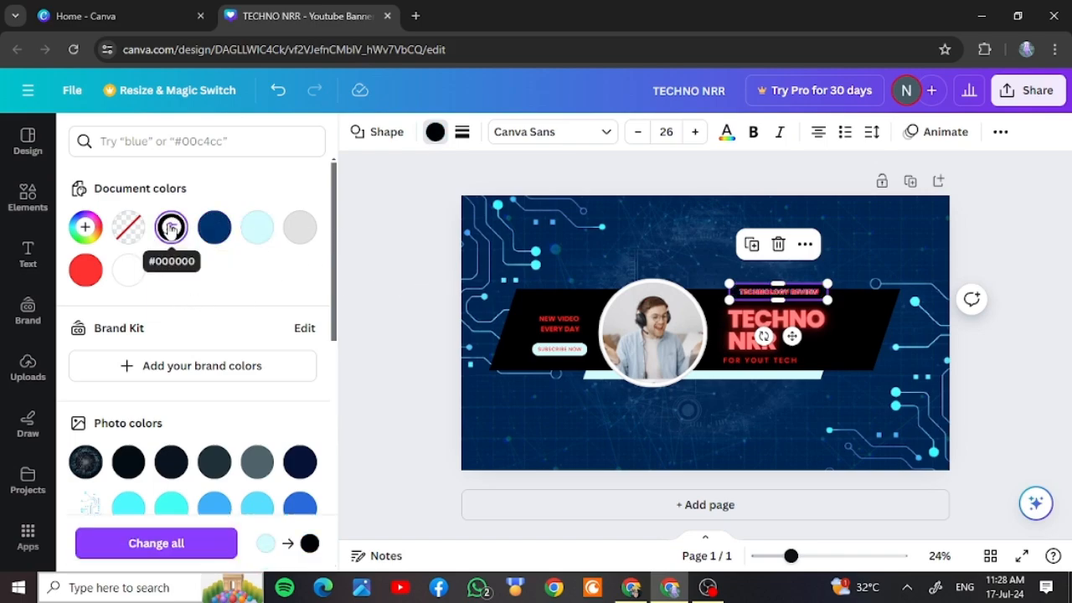
click(300, 232)
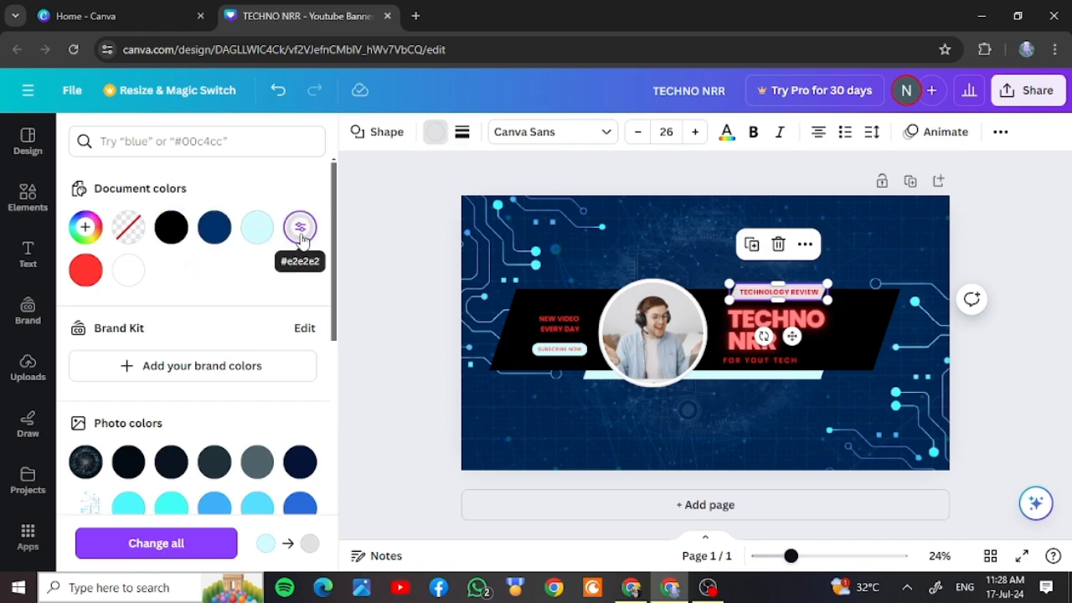
key(Escape)
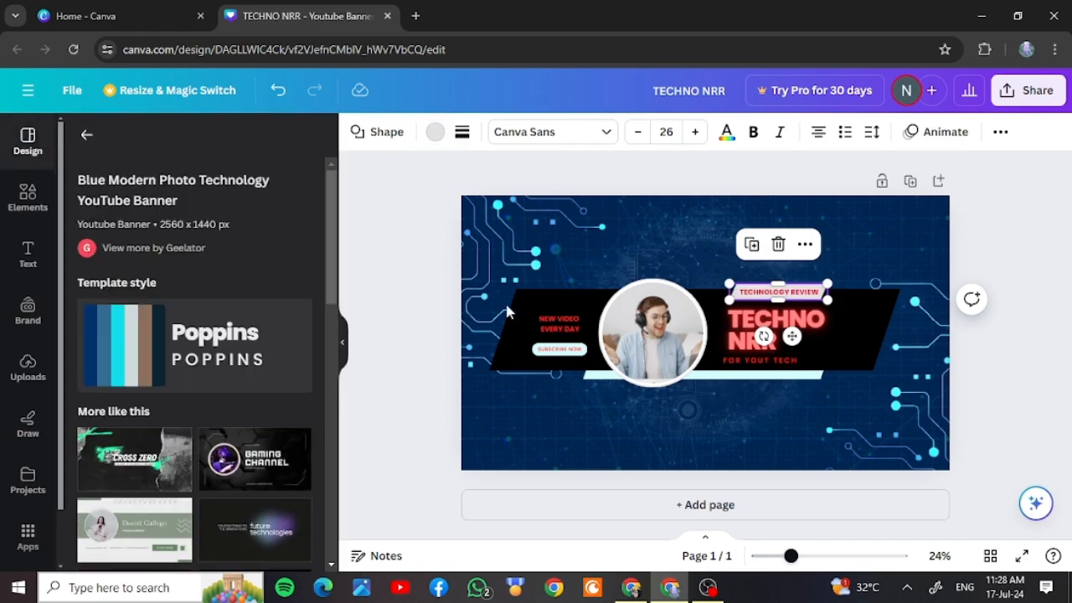
- Recolour the light cyan pill shape behind the SUBSCRIBE NOW text light grey #e2e2e2
click(572, 355)
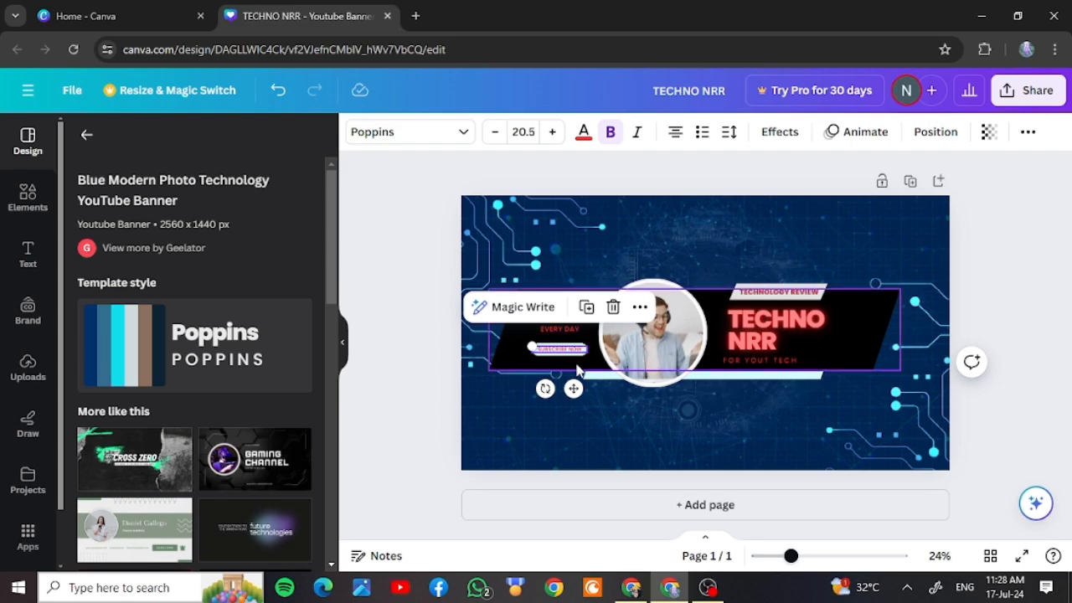
click(580, 358)
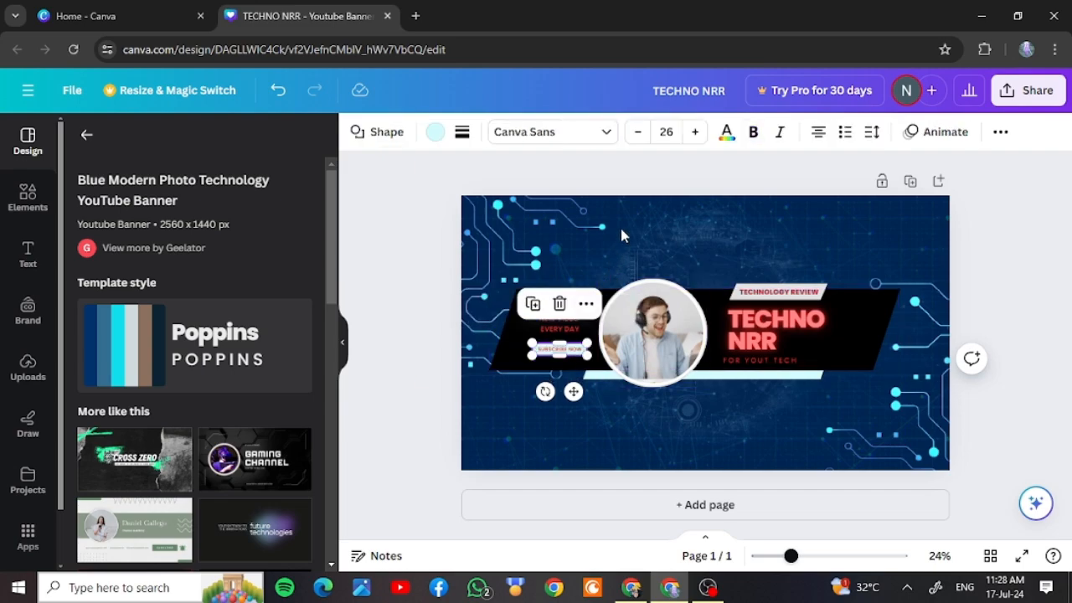
click(435, 131)
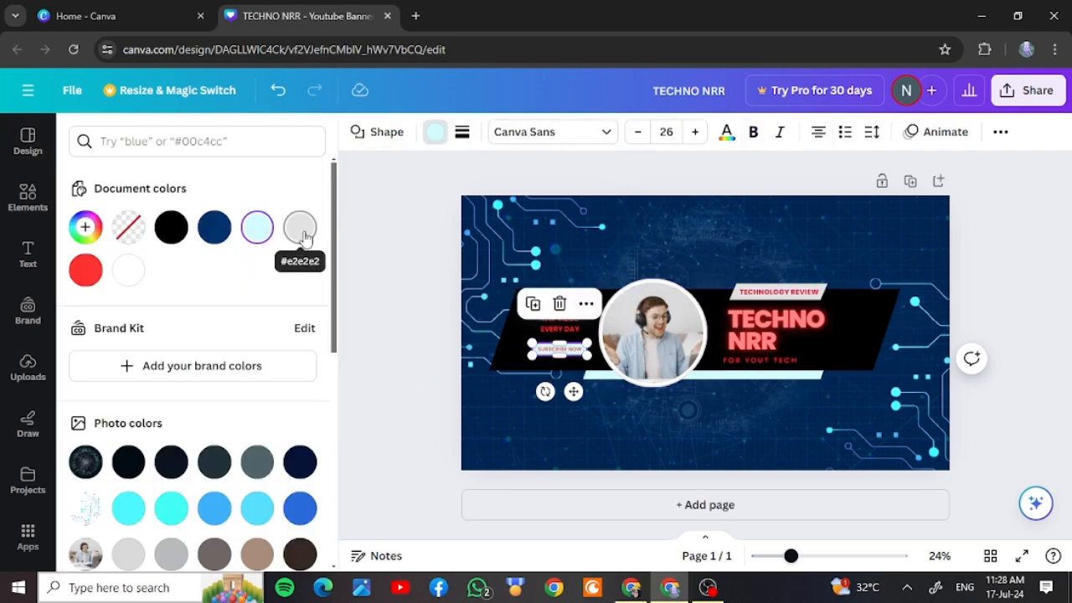
click(300, 227)
key(Escape)
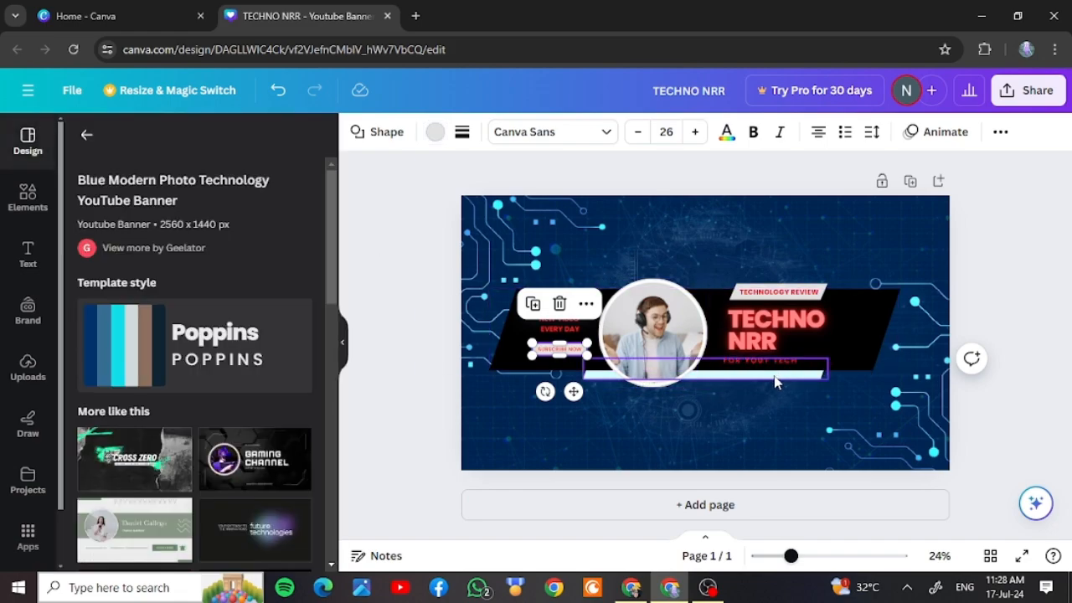
- Move the light cyan slanted bar down clear of the main black banner and colour it black #000000
drag(771, 378, 743, 427)
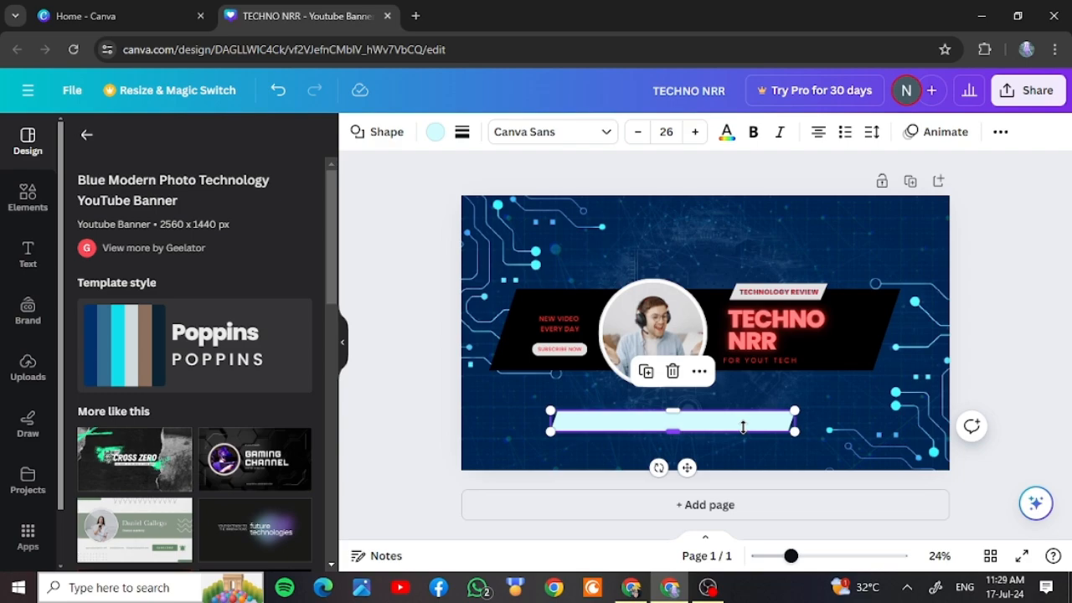
click(432, 132)
click(171, 227)
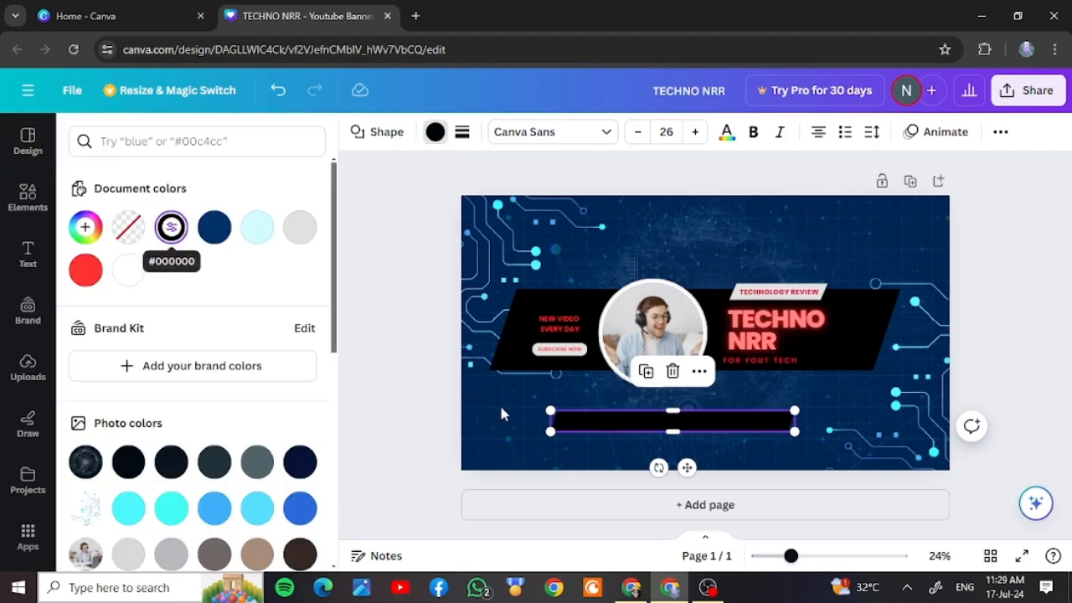
- Move the light grey pill shape from behind the SUBSCRIBE NOW text onto the middle of the lower black bar
click(563, 360)
right_click(698, 444)
click(442, 354)
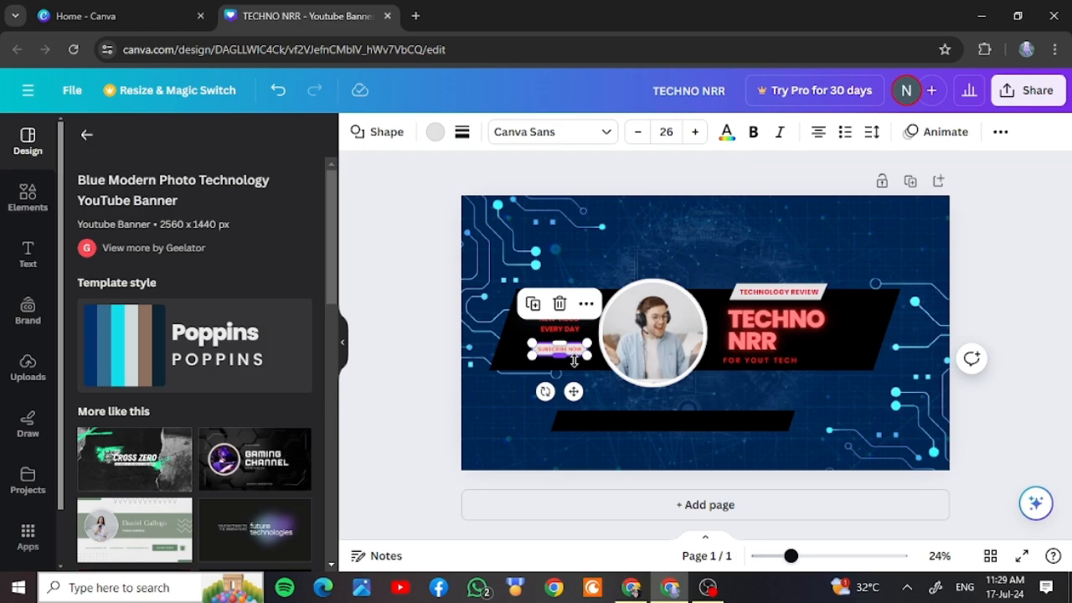
click(440, 311)
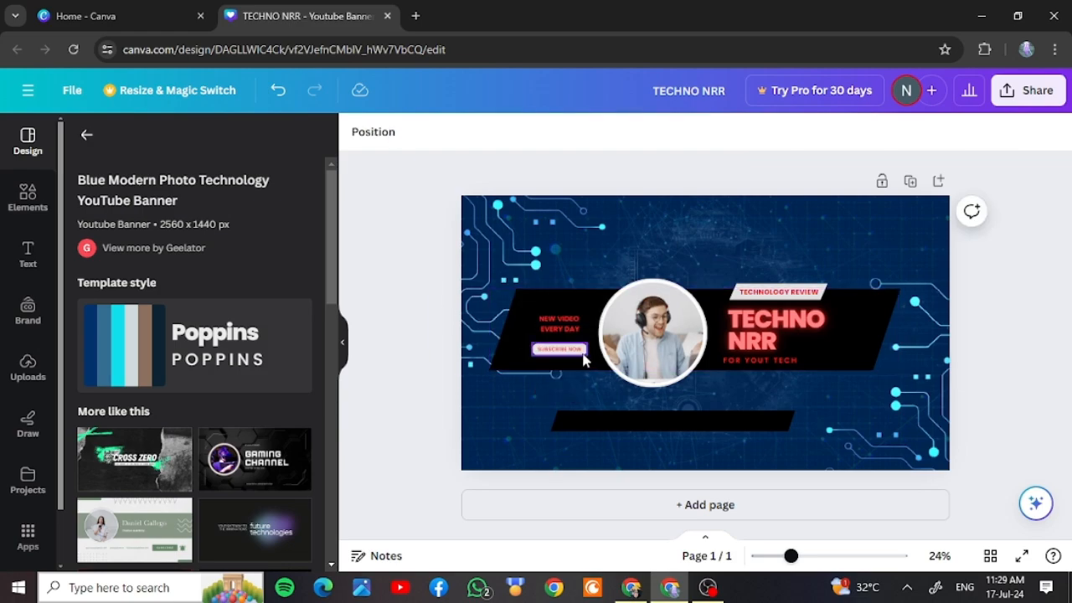
click(583, 358)
drag(583, 359, 685, 425)
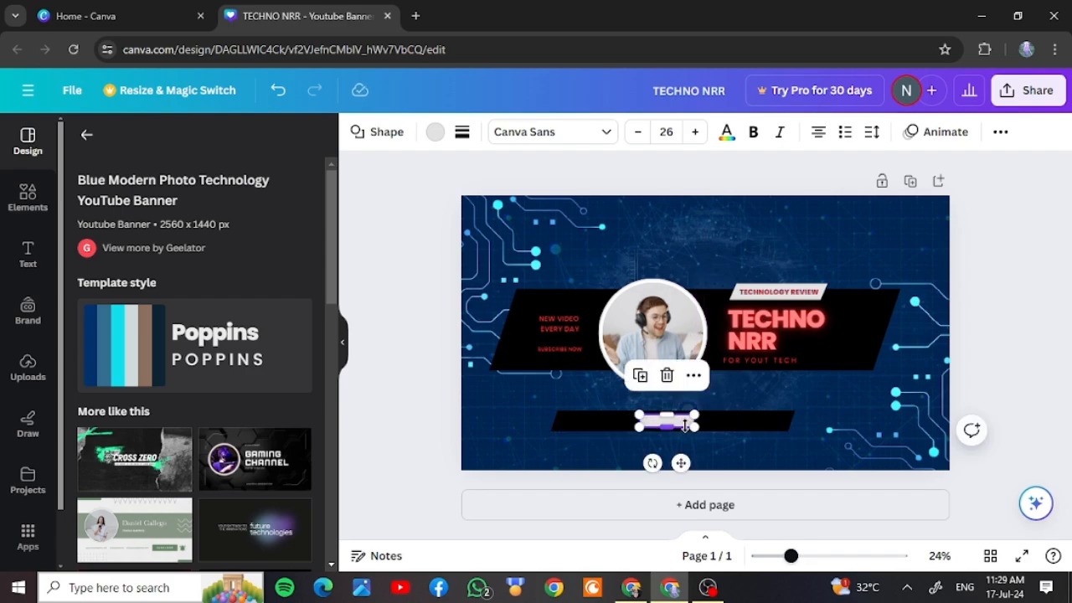
- Set the grey pill's own text colour to #e2e2e2 and move the SUBSCRIBE NOW text onto the pill
click(727, 132)
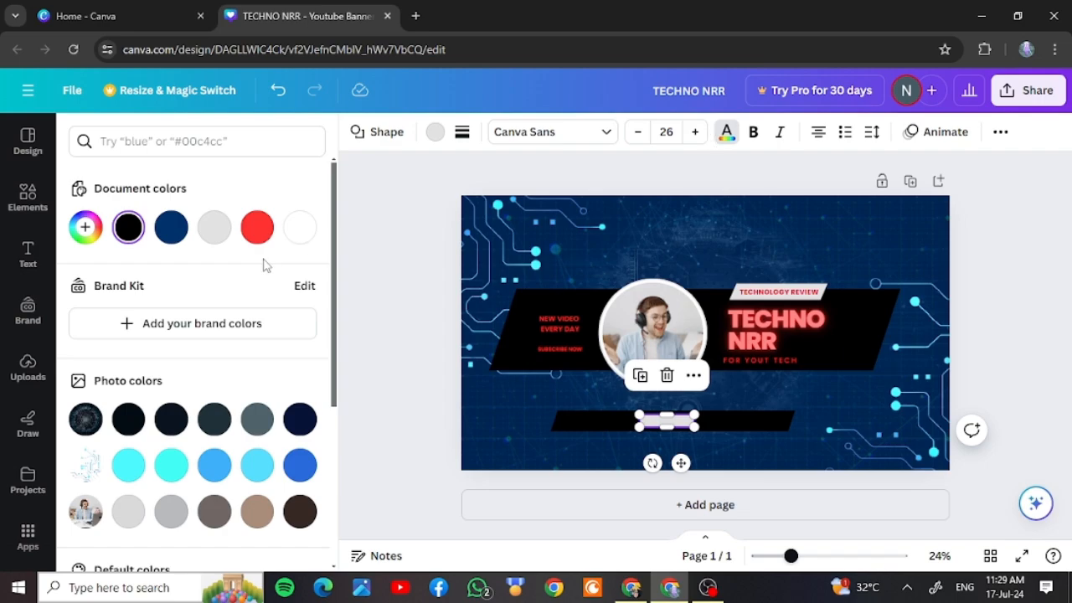
click(214, 238)
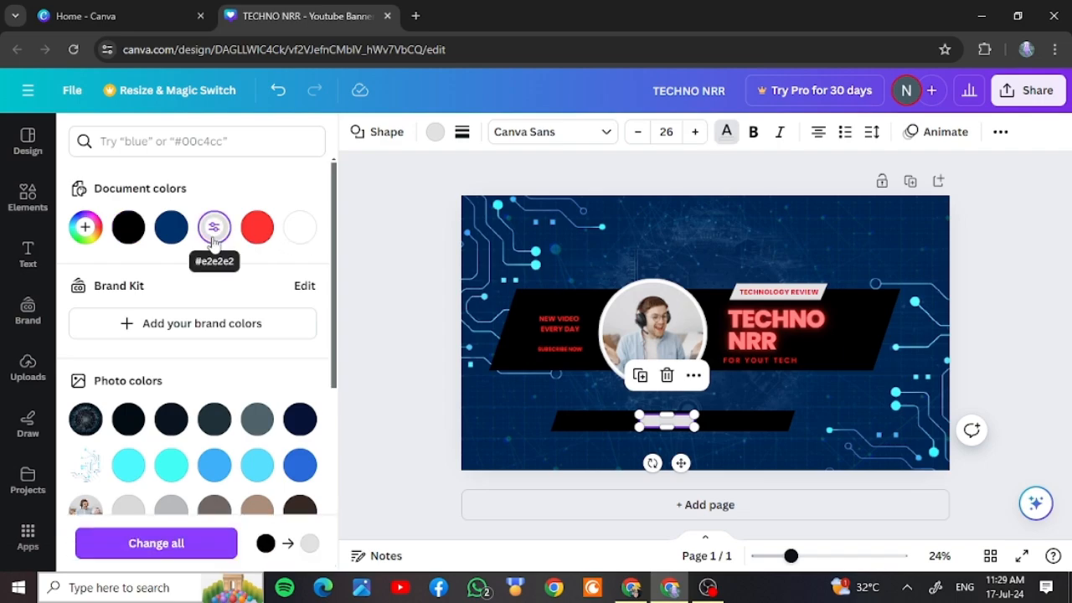
click(376, 290)
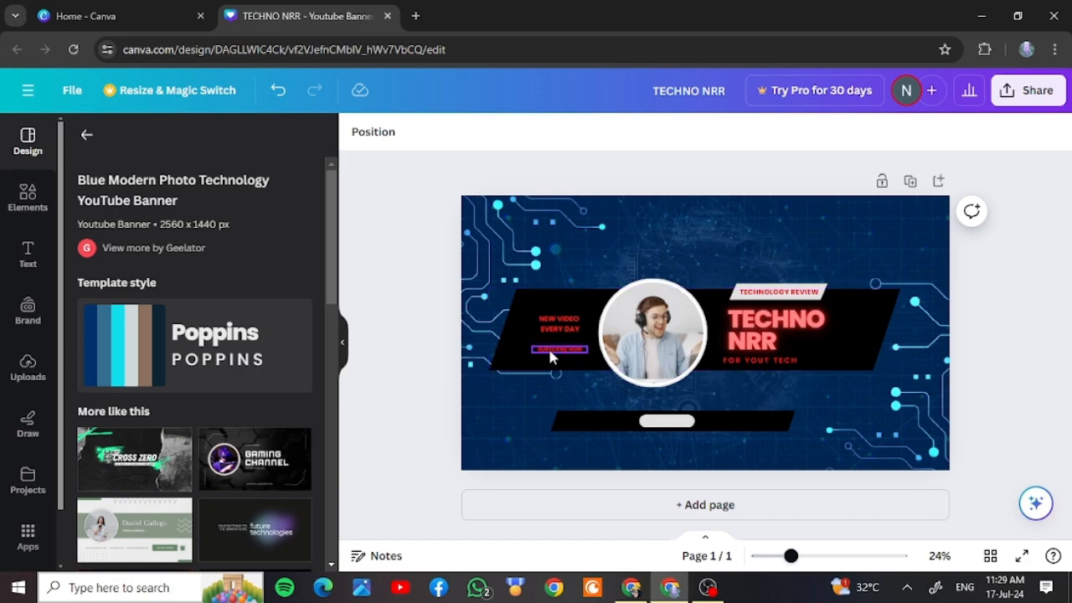
drag(553, 356, 662, 423)
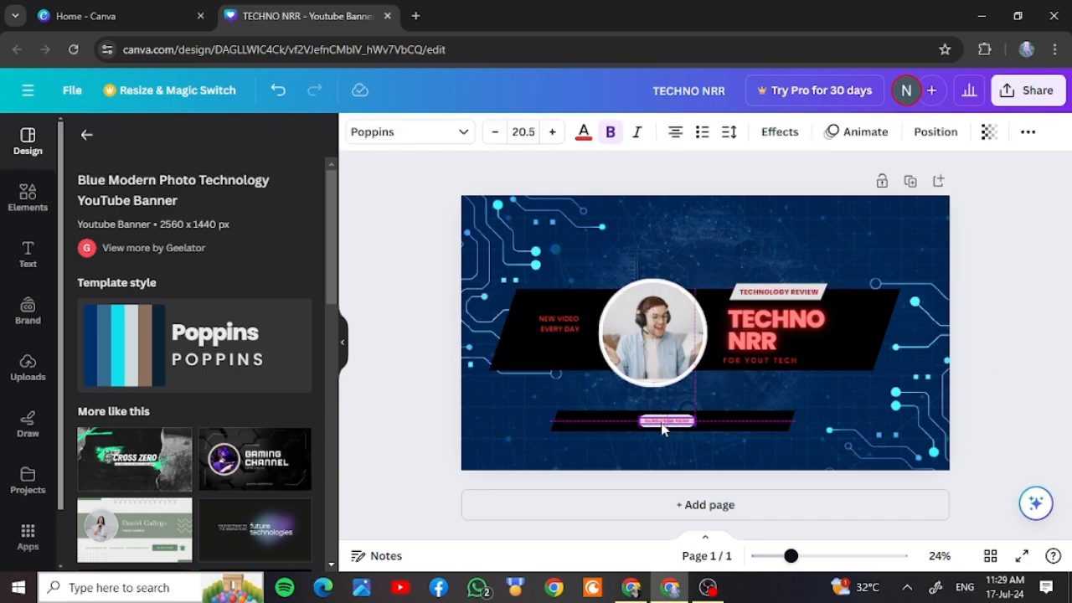
- Enlarge the lower black bar by extending it outward at both ends
click(605, 414)
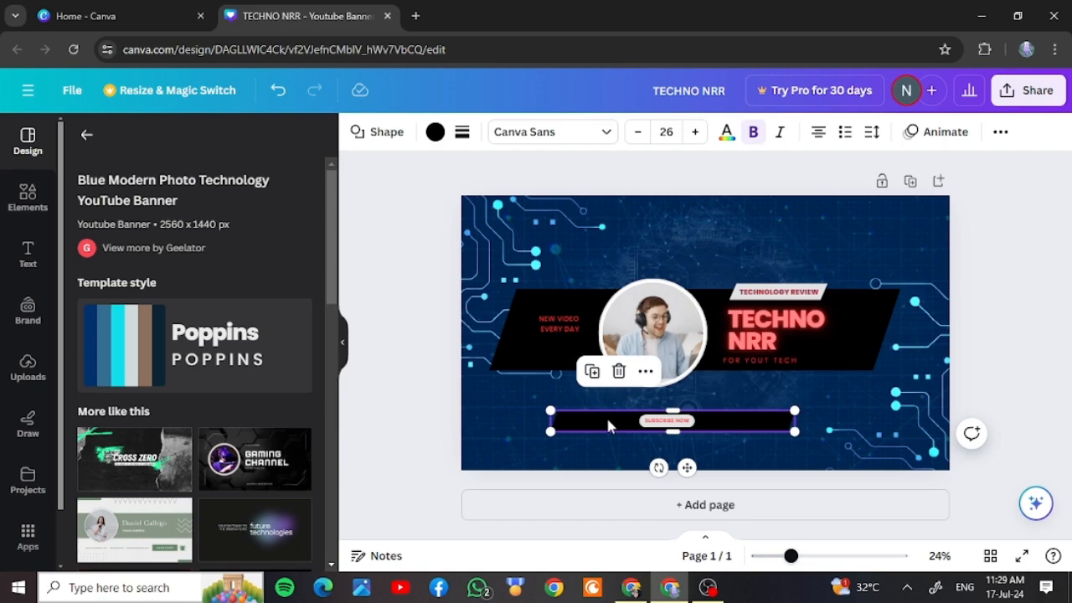
right_click(519, 393)
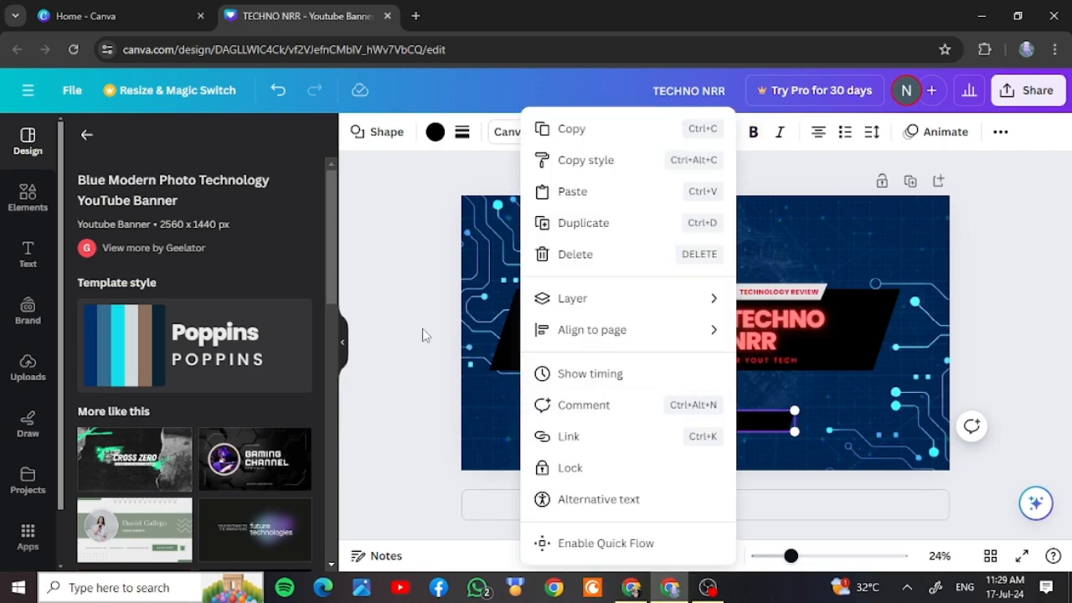
key(Escape)
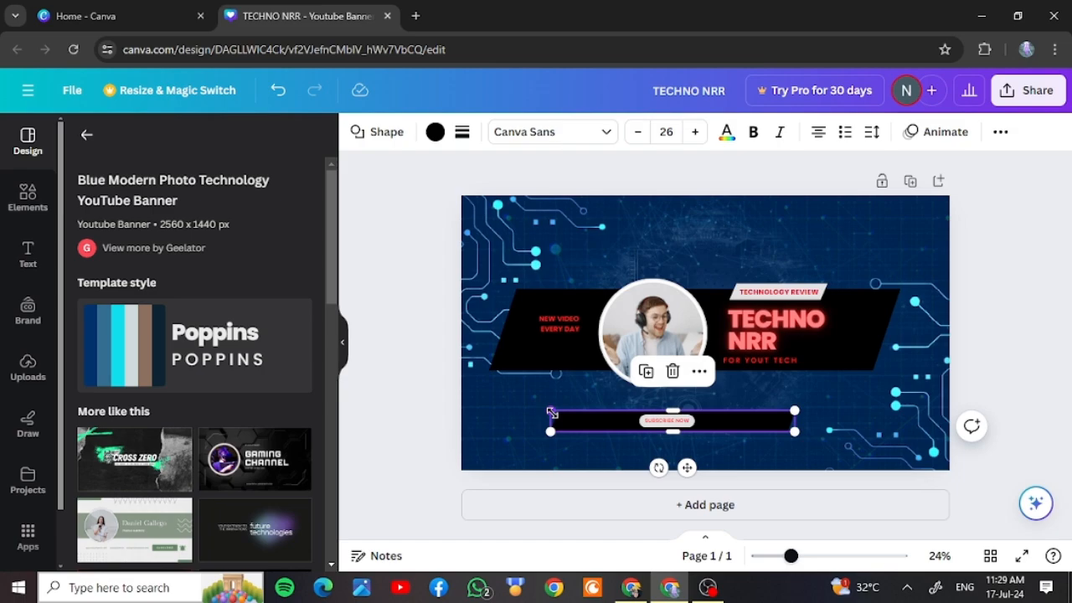
drag(551, 411, 515, 408)
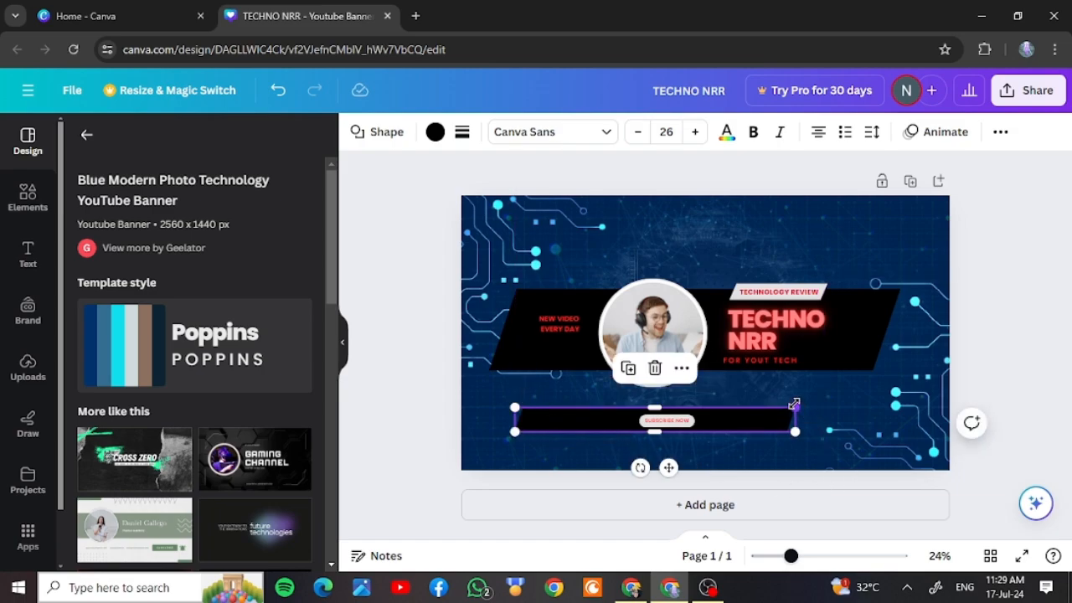
drag(794, 404, 855, 397)
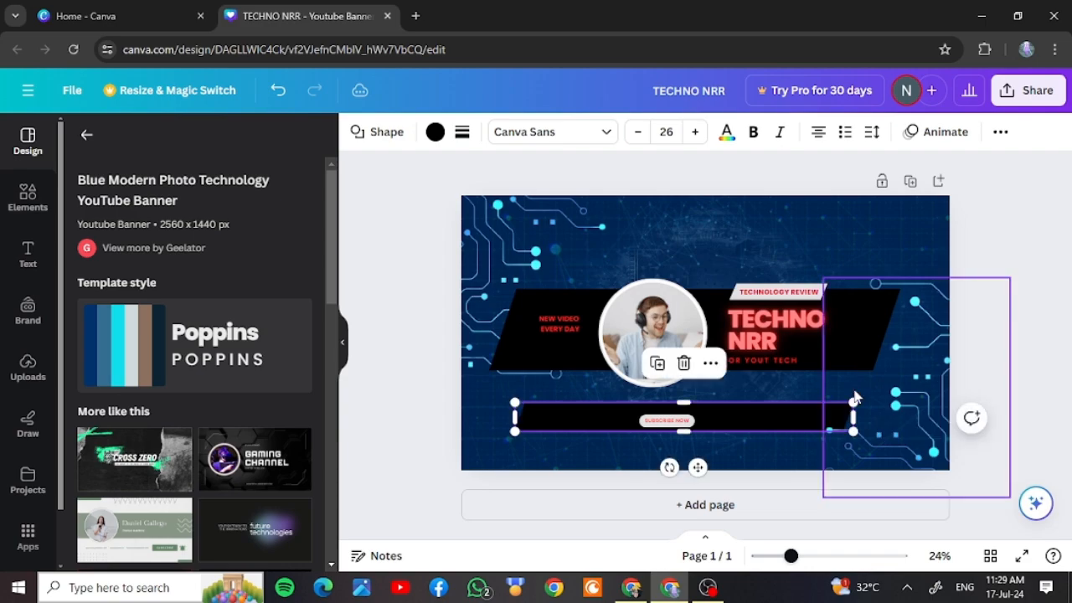
click(680, 418)
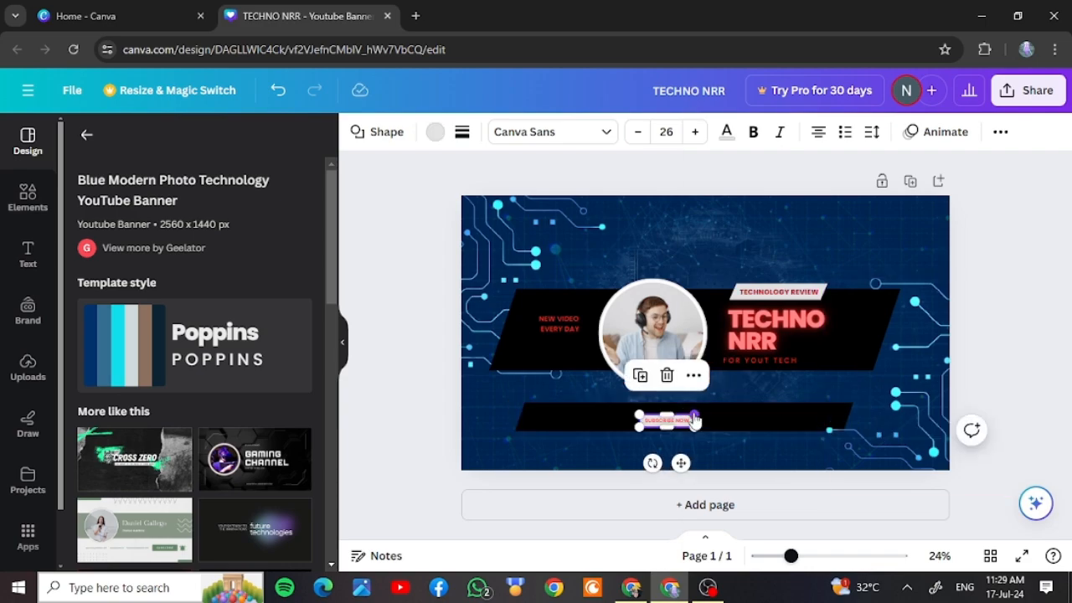
right_click(695, 420)
click(379, 327)
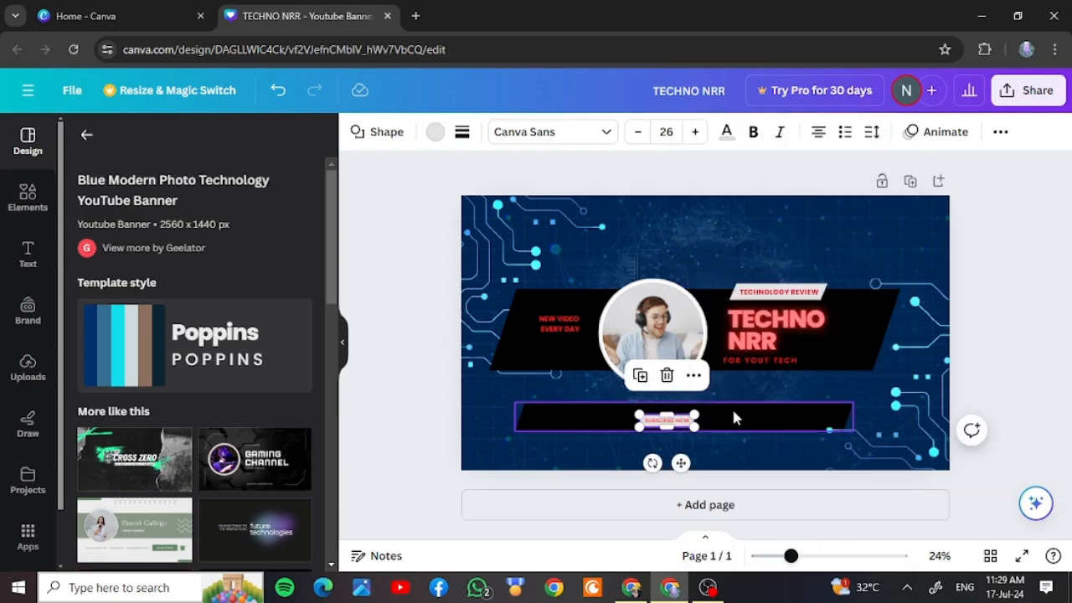
right_click(709, 412)
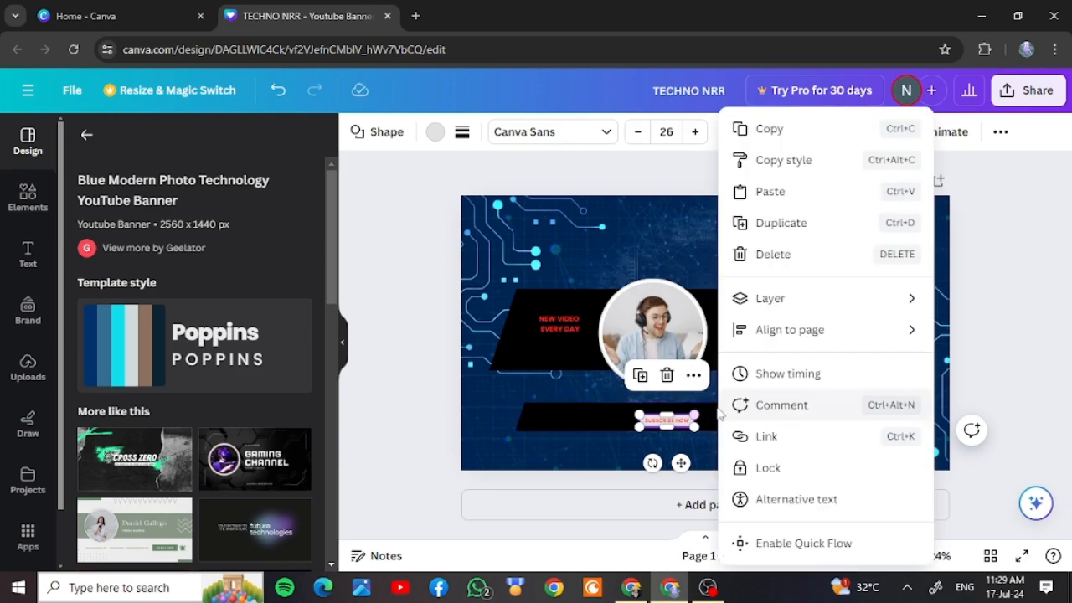
click(411, 337)
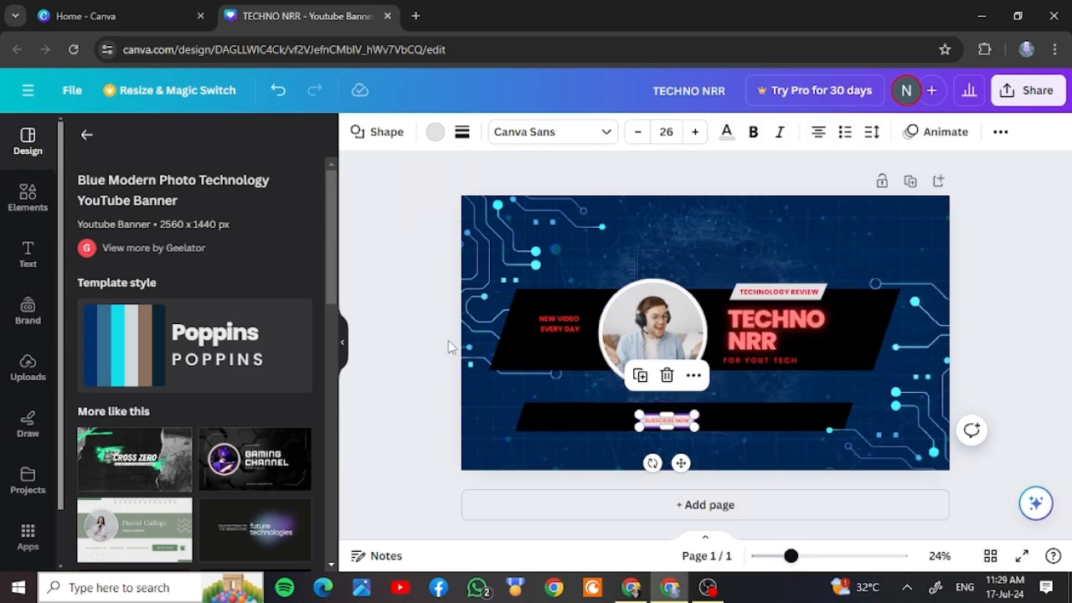
click(448, 340)
click(691, 422)
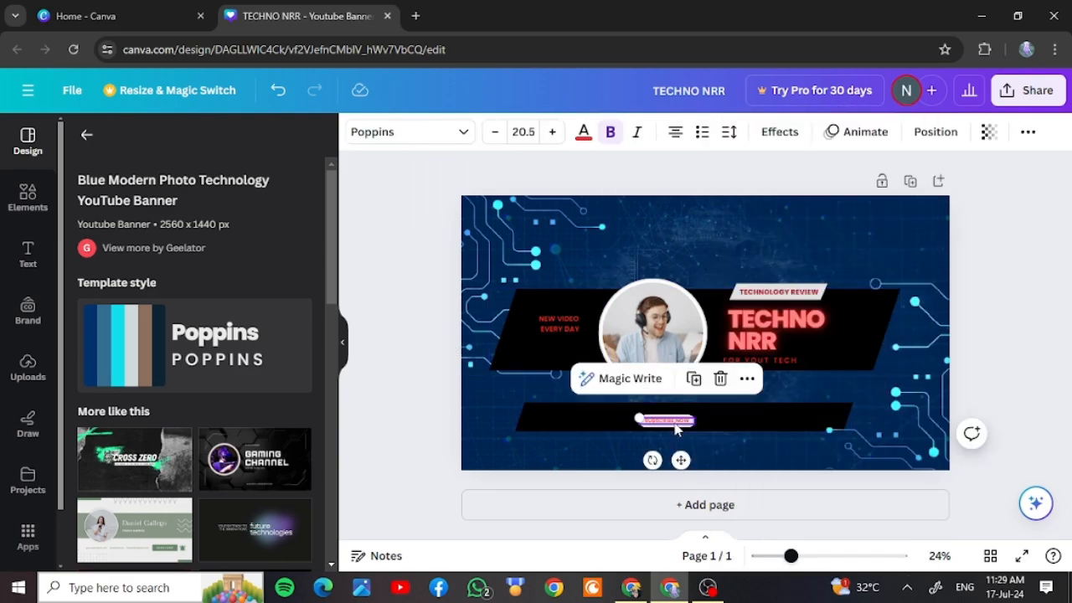
- Enlarge the light grey pill shape so it nearly fills the height of the lower black bar
click(686, 425)
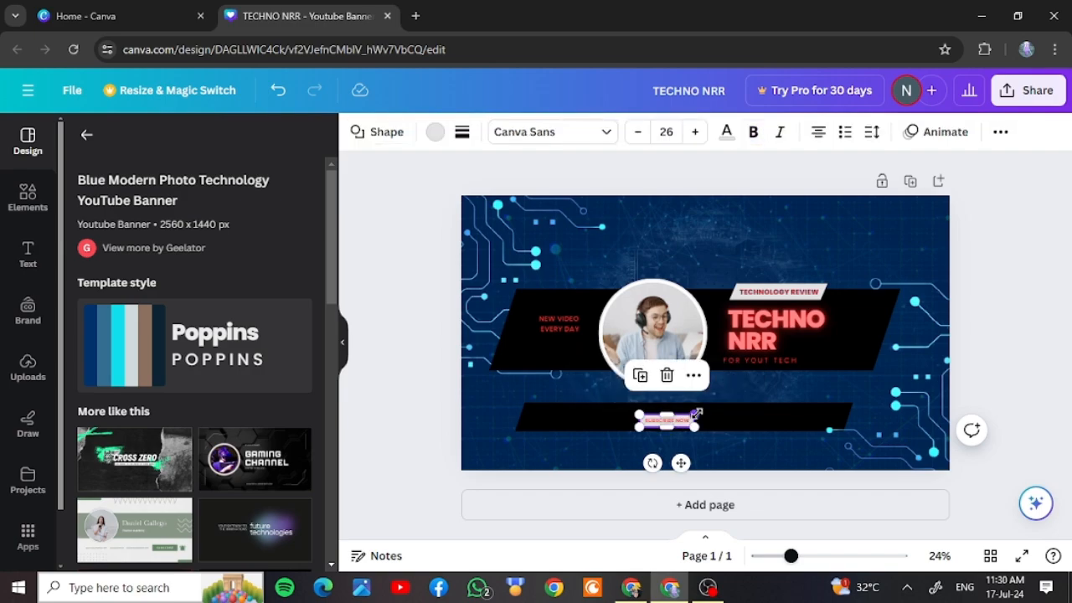
right_click(697, 414)
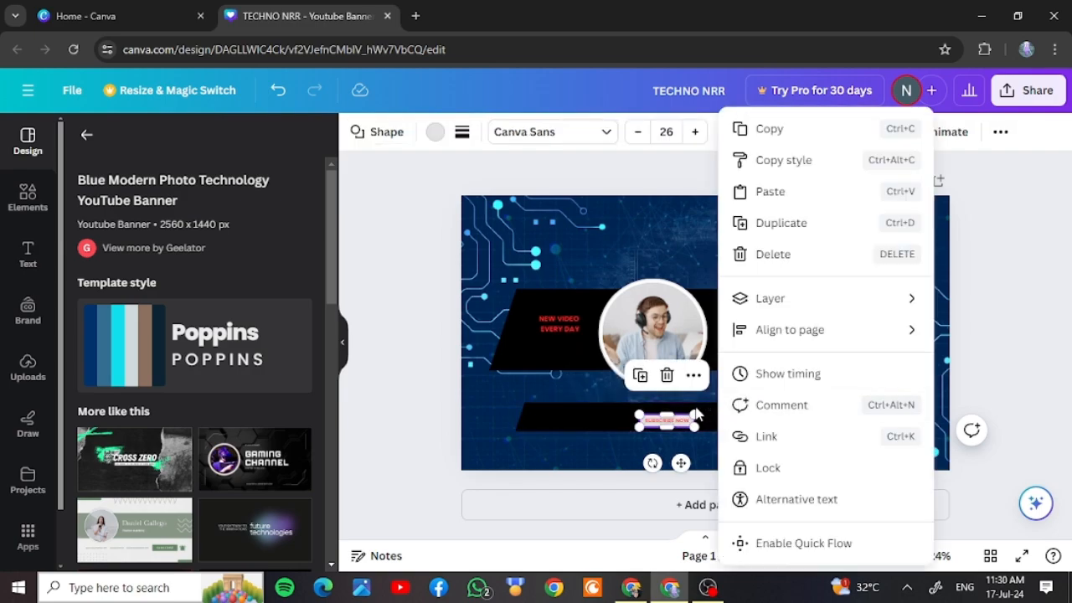
key(Escape)
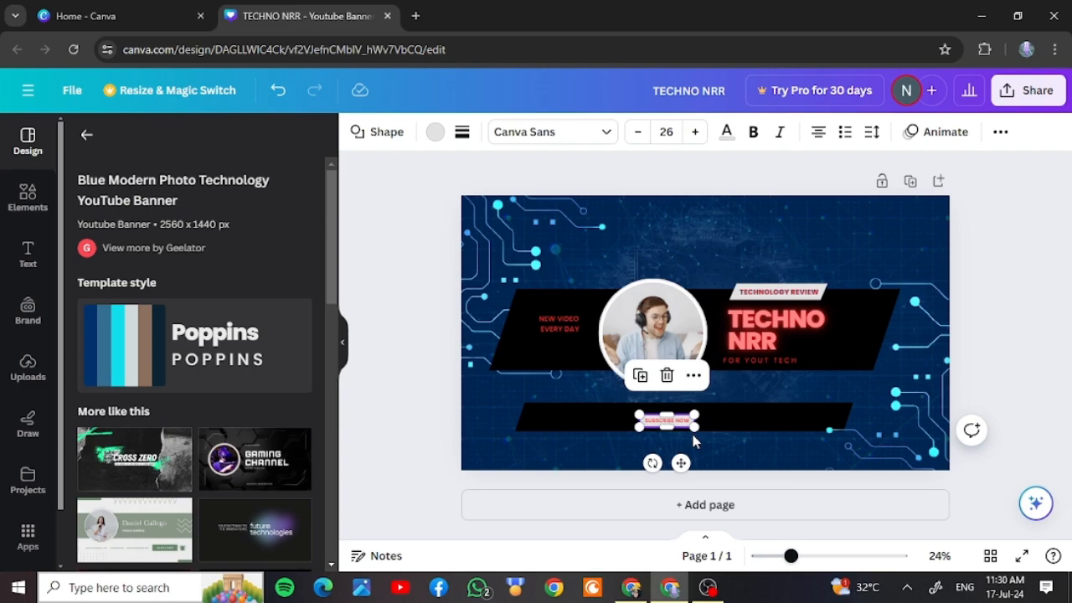
key(Escape)
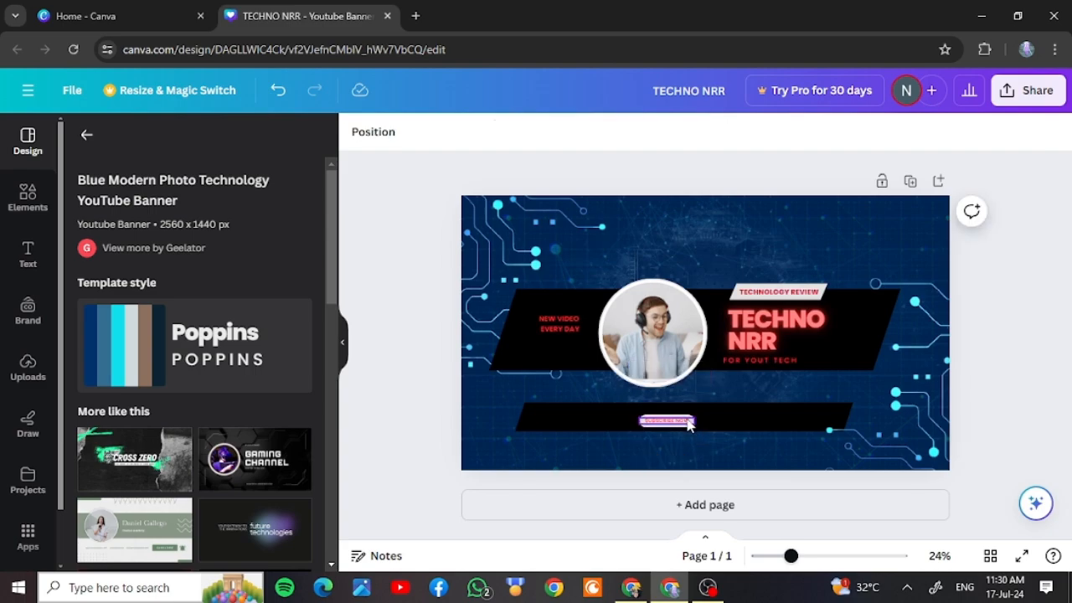
click(692, 429)
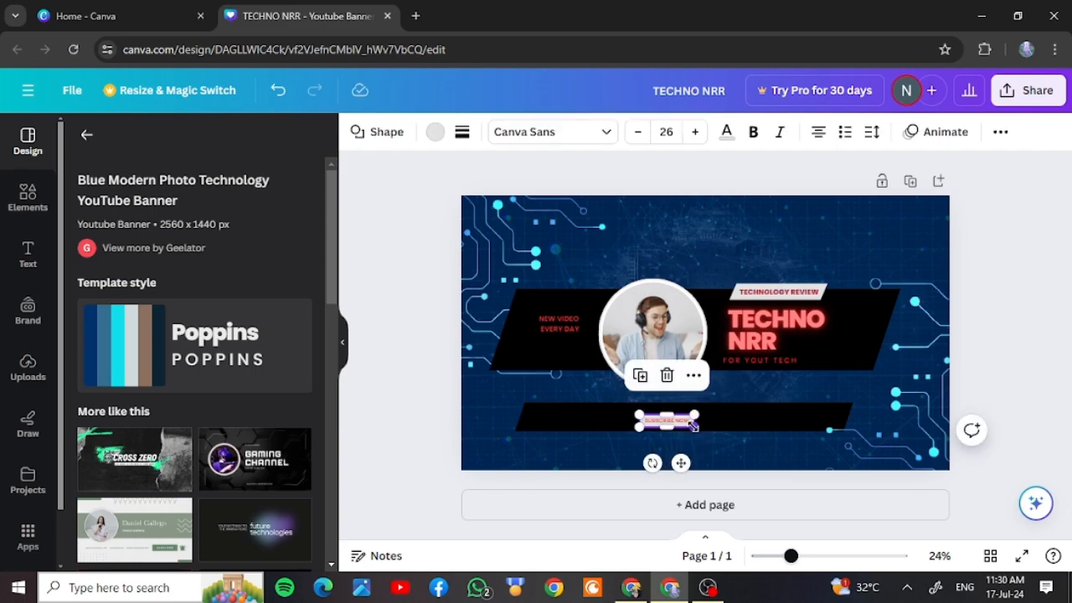
mouse_move(695, 416)
mouse_down()
mouse_move(717, 412)
mouse_move(714, 404)
mouse_move(690, 421)
mouse_up()
- Centre the SUBSCRIBE NOW text inside the enlarged grey pill on the lower black bar
click(670, 426)
right_click(688, 419)
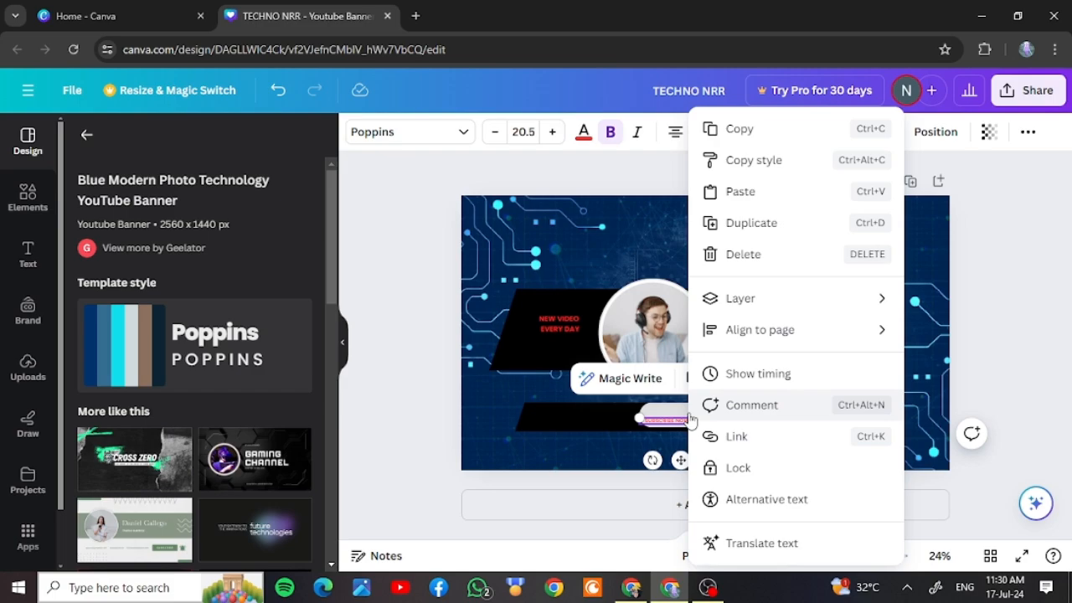
click(390, 377)
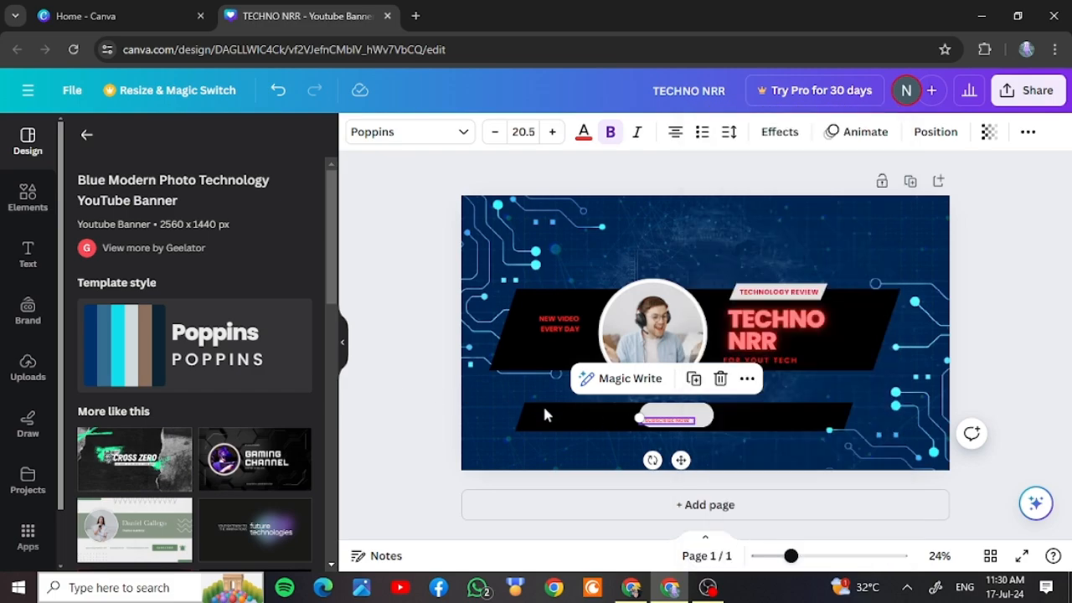
right_click(682, 423)
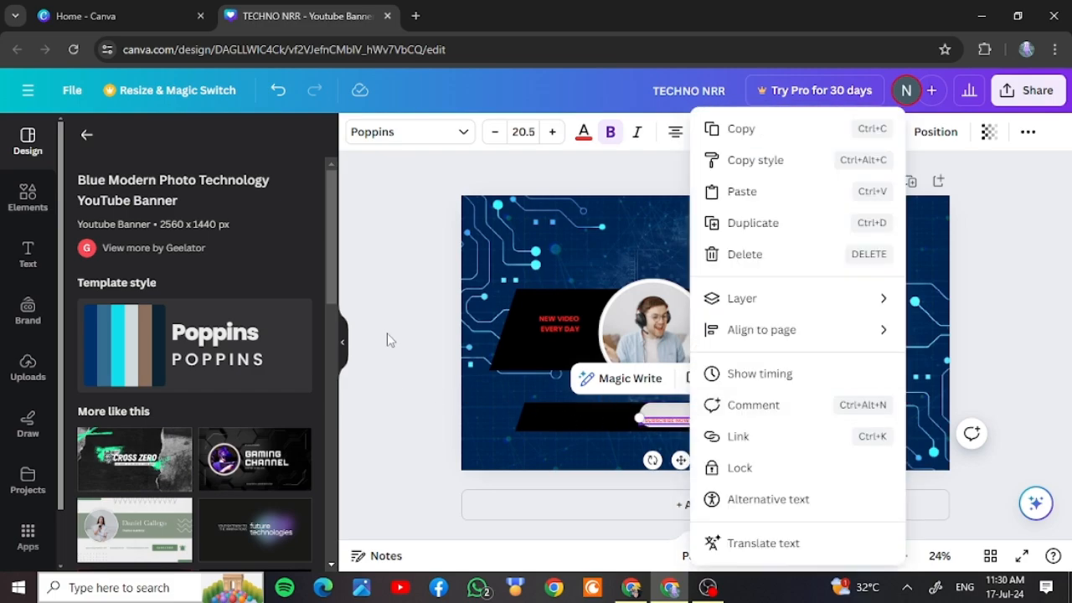
click(422, 350)
click(364, 358)
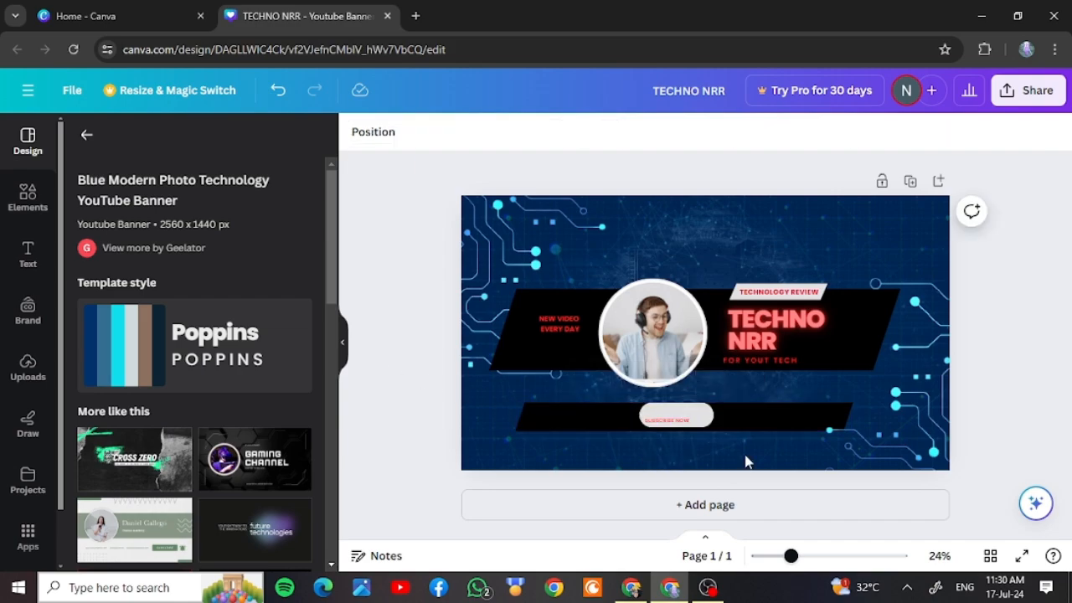
click(681, 427)
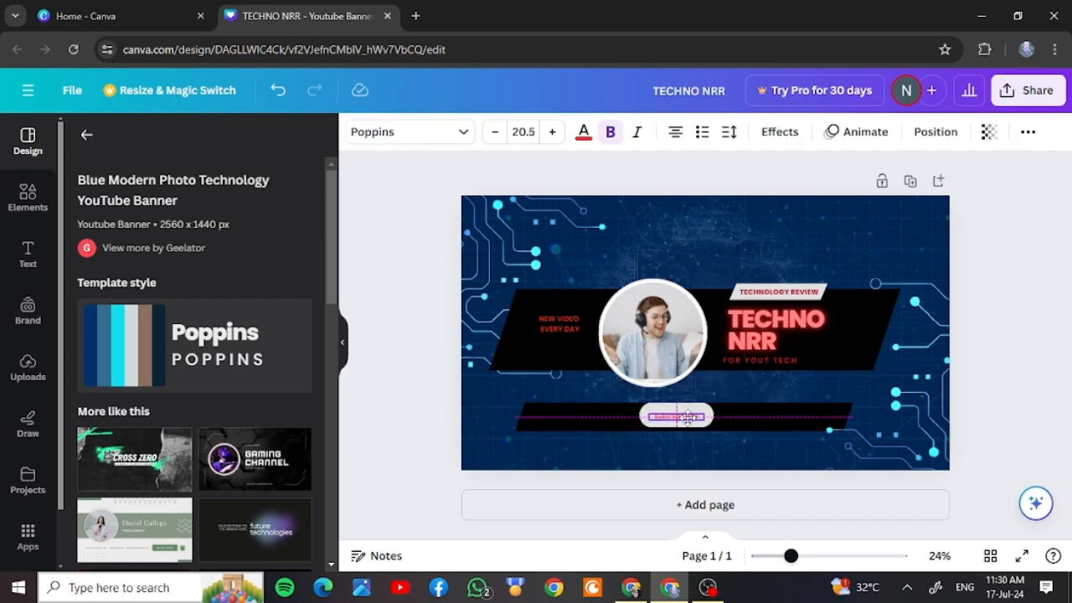
- Increase the font size of the SUBSCRIBE NOW text to 47.5
click(554, 133)
click(554, 133)
click(555, 132)
click(555, 133)
click(556, 133)
click(556, 133)
click(557, 133)
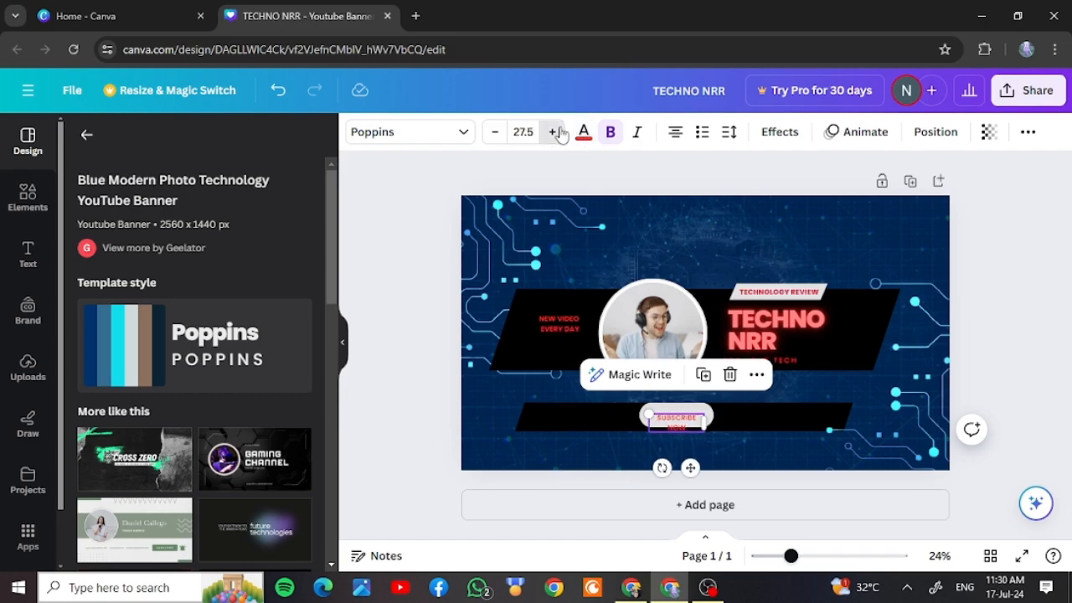
click(555, 132)
click(555, 132)
click(555, 132)
click(554, 133)
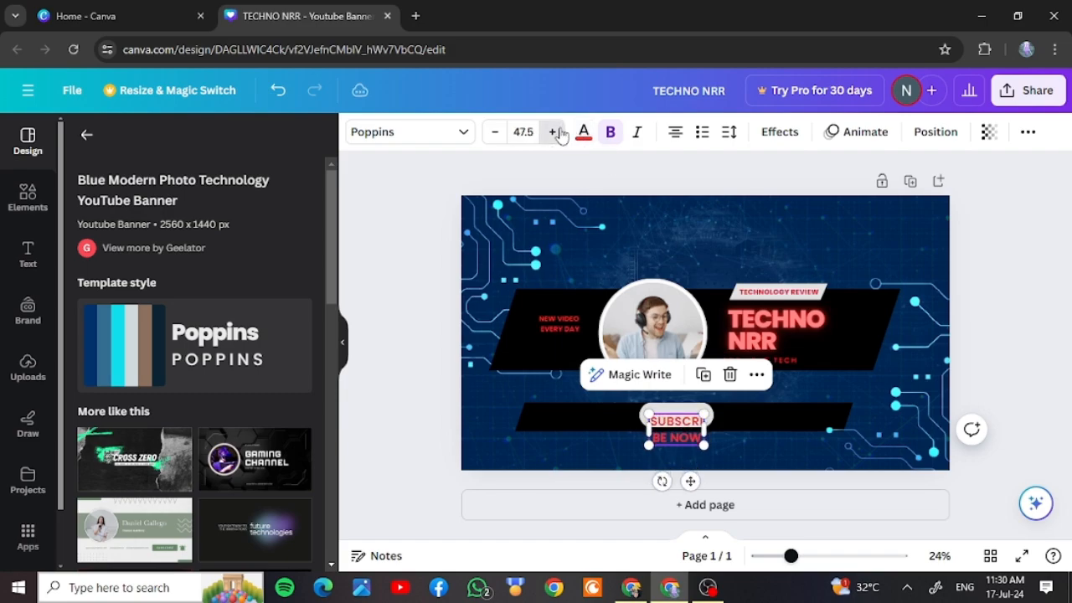
- Increase the font size of the SUBSCRIBE NOW text to 57.5
click(554, 133)
click(554, 132)
click(554, 133)
click(555, 133)
click(554, 132)
click(554, 132)
click(554, 132)
click(555, 132)
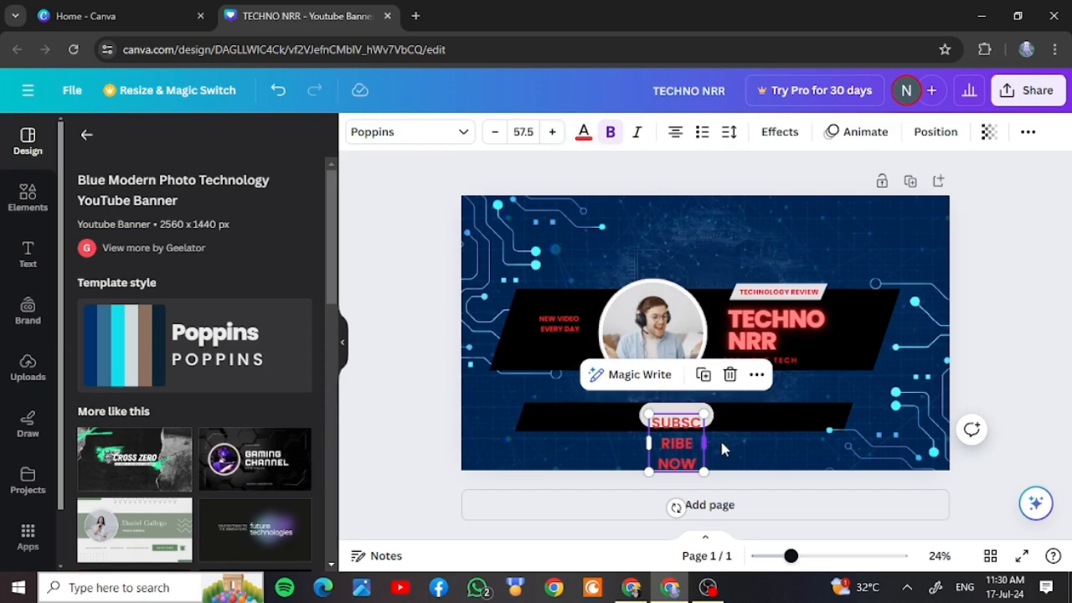
right_click(722, 444)
key(Escape)
right_click(707, 444)
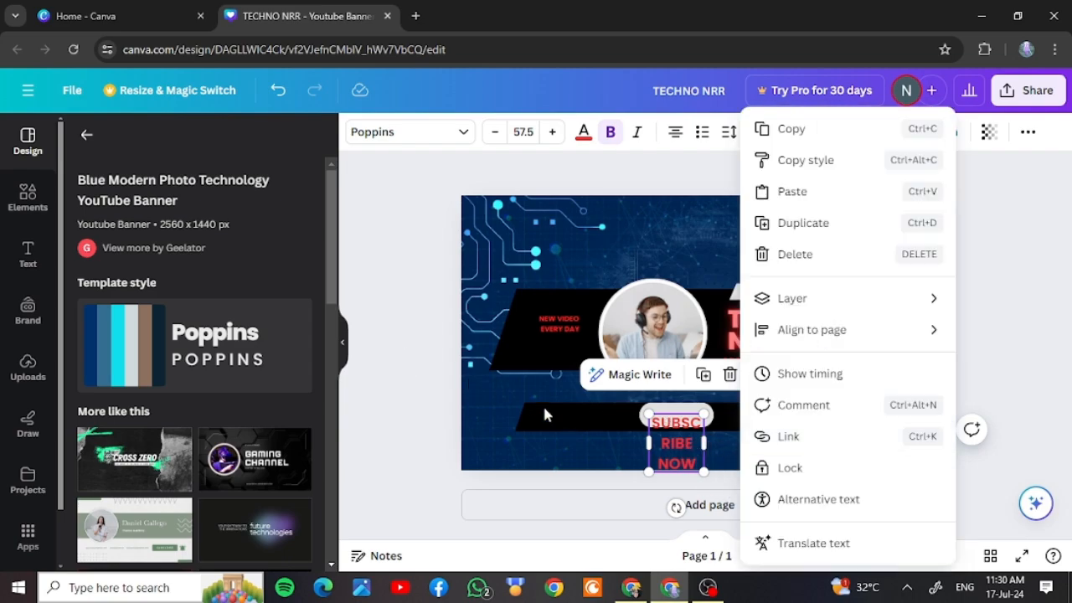
key(Escape)
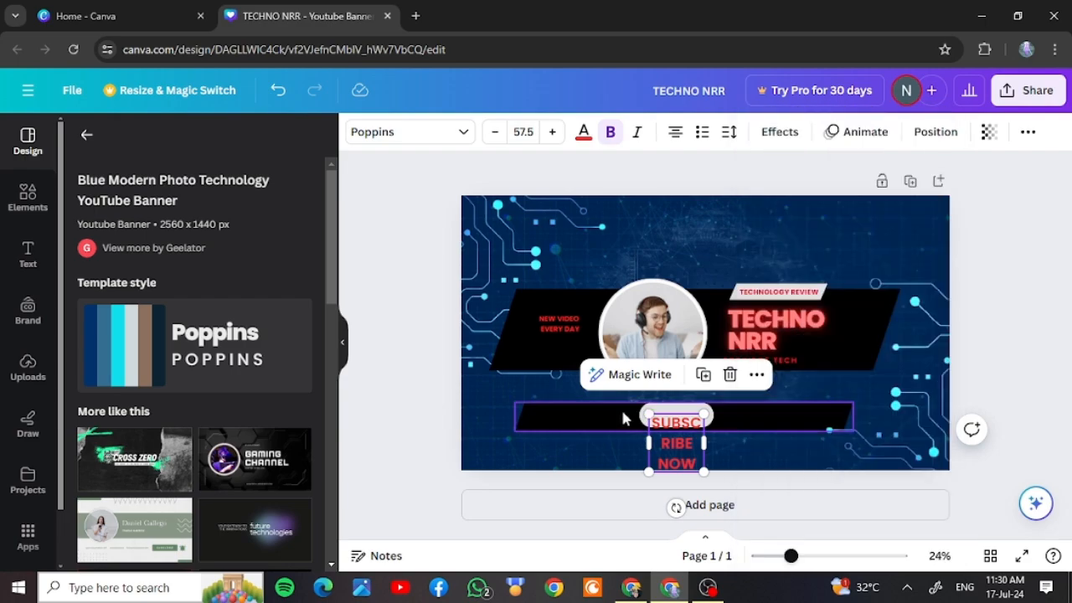
- Delete the light grey pill shape behind the SUBSCRIBE NOW text on the lower black bar
click(623, 418)
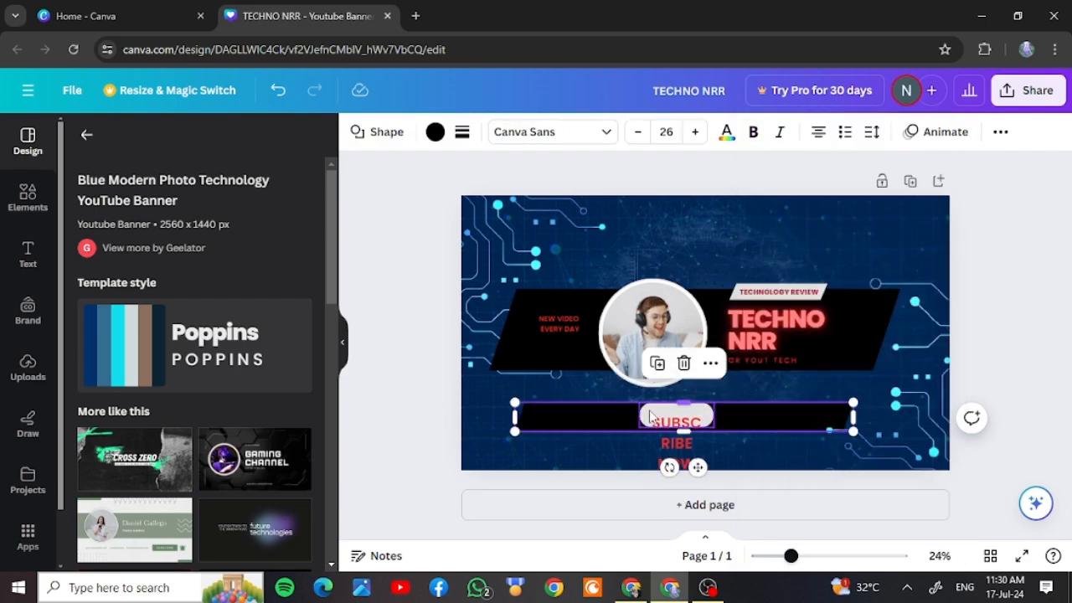
click(655, 419)
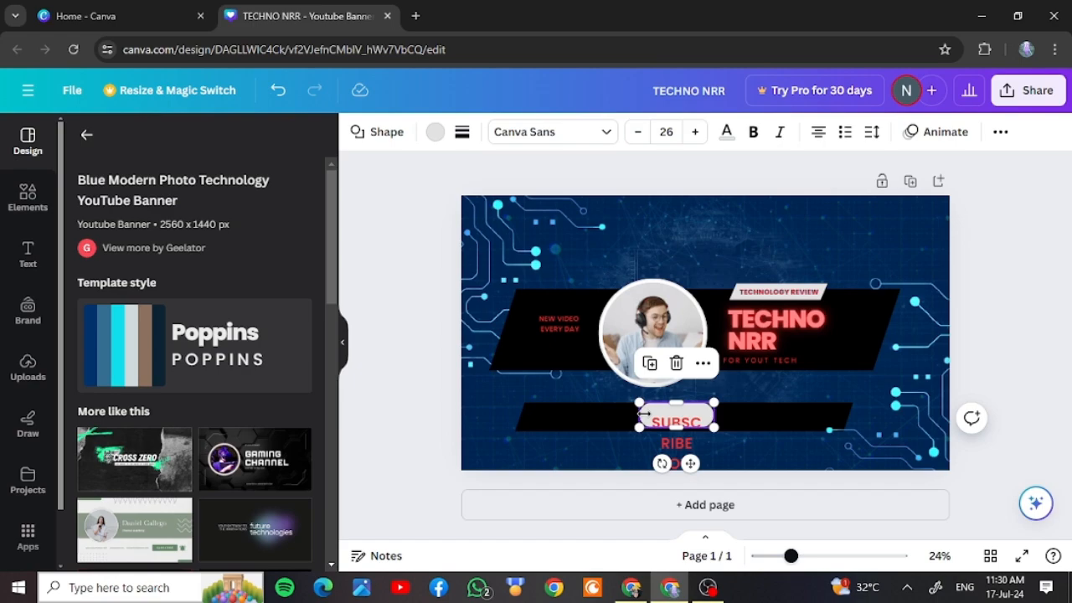
click(676, 365)
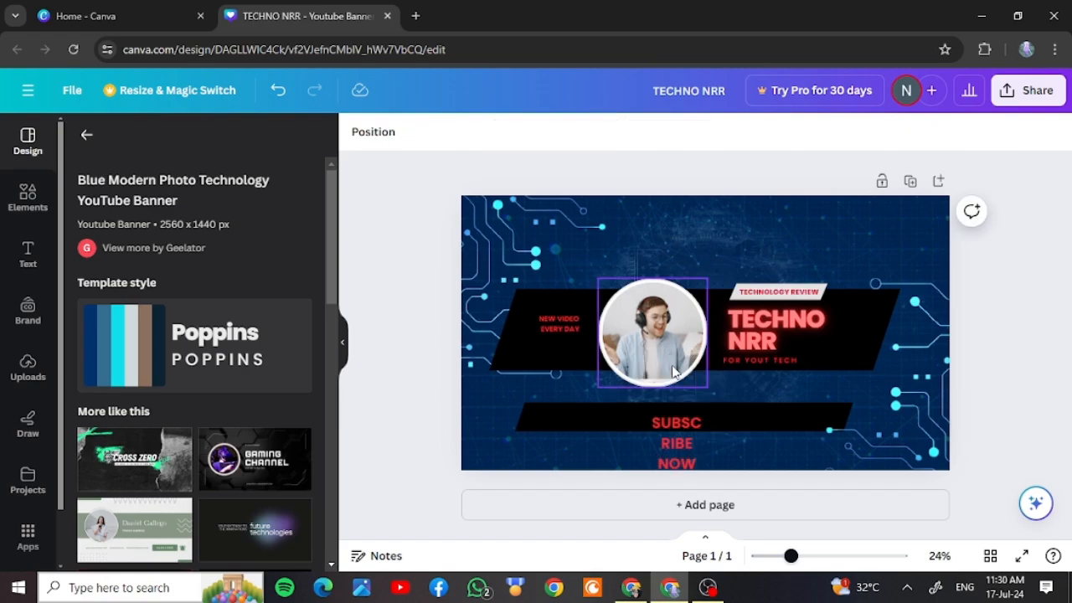
- Widen the SUBSCRIBE NOW text box until the wording fits on a single line
click(680, 437)
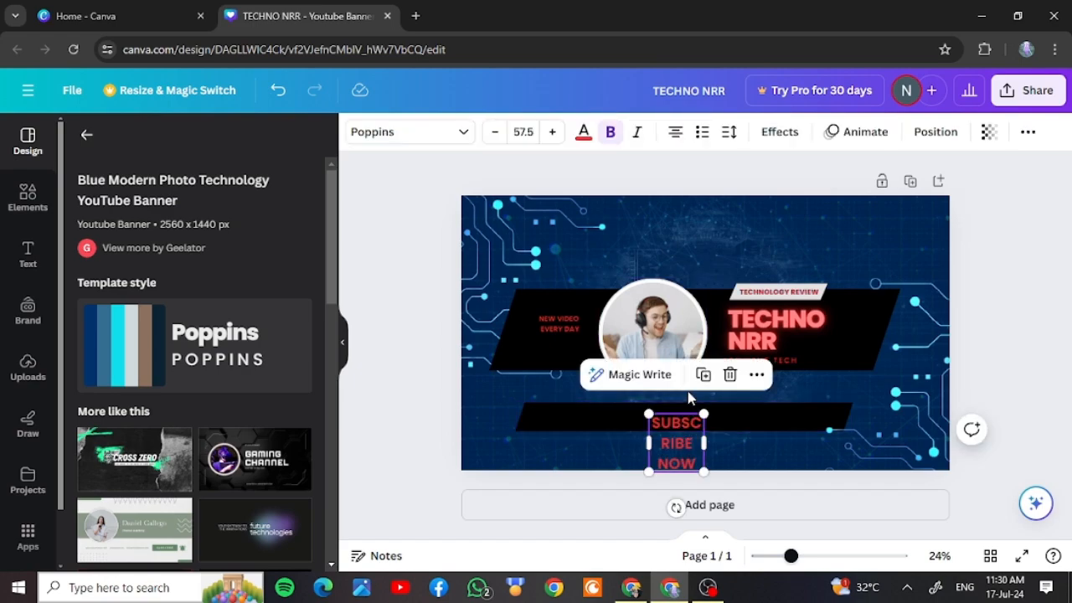
click(705, 446)
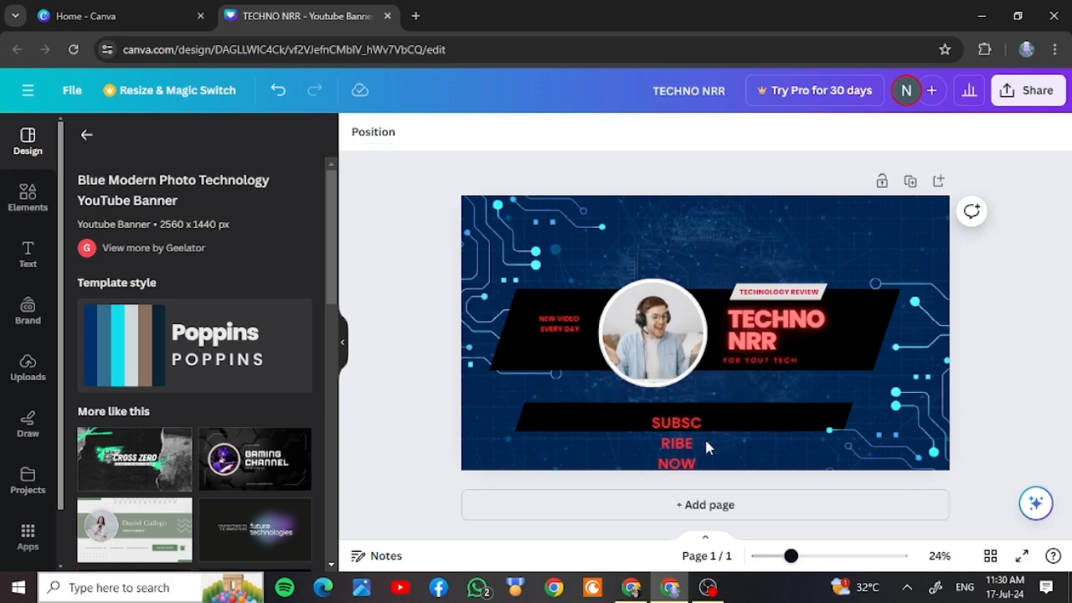
click(706, 446)
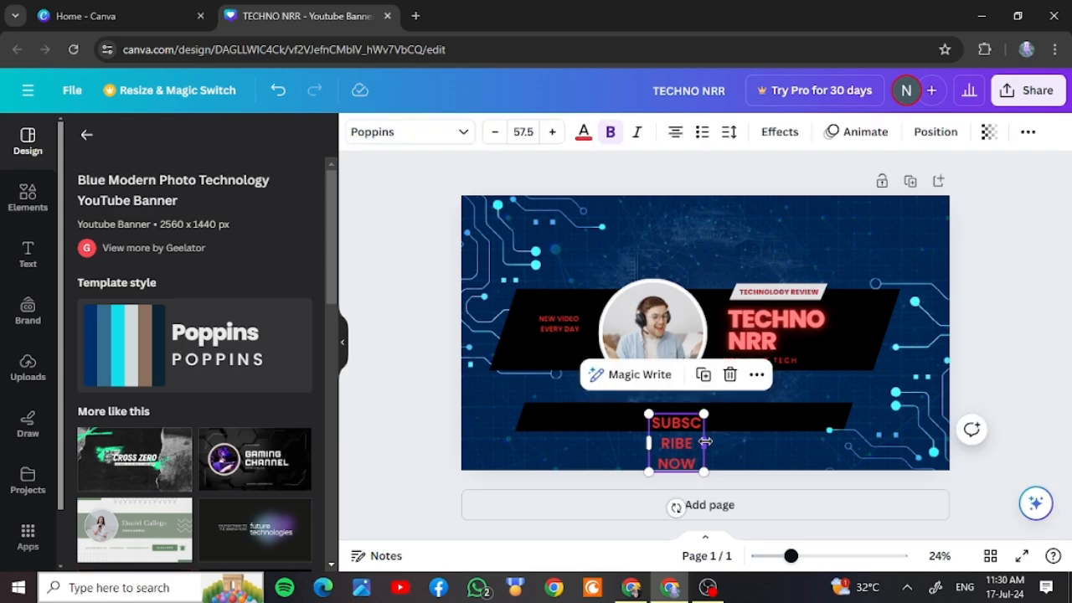
drag(705, 441, 824, 432)
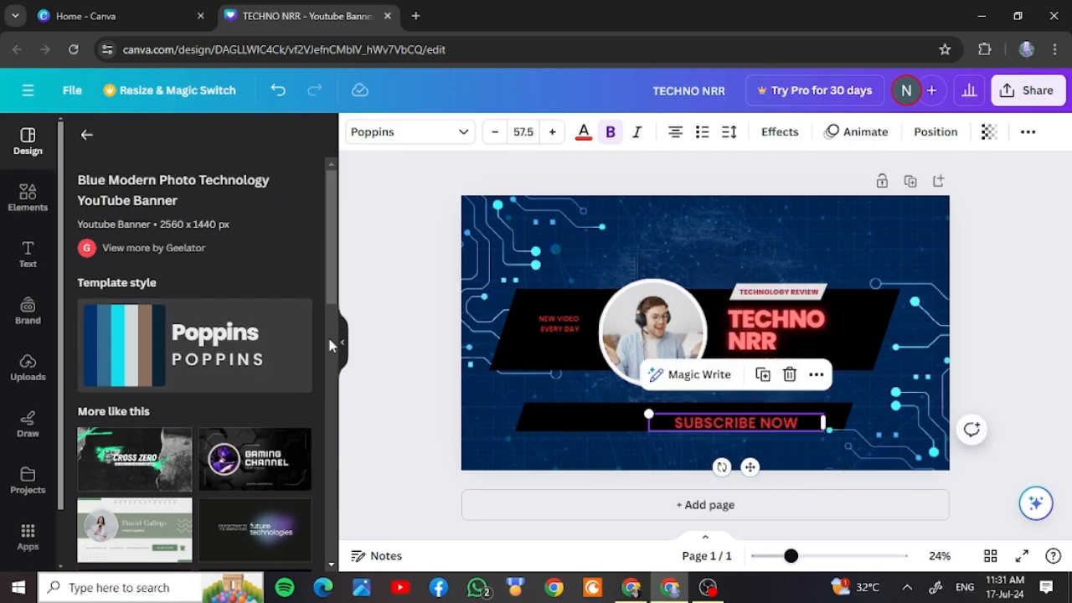
click(381, 345)
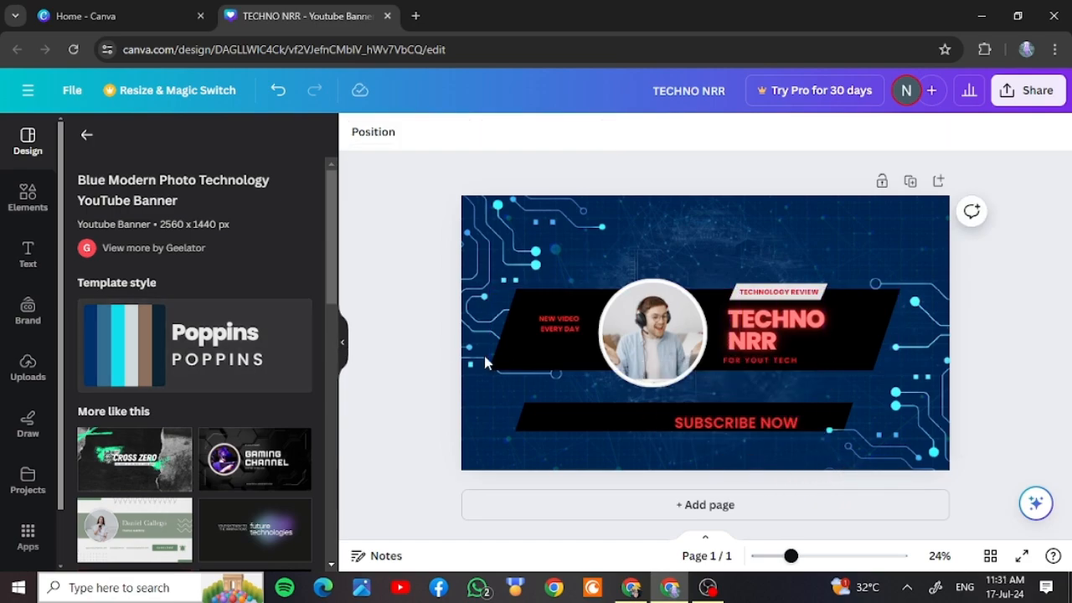
- Move the SUBSCRIBE NOW text to the middle of the lower black bar
click(707, 410)
right_click(673, 416)
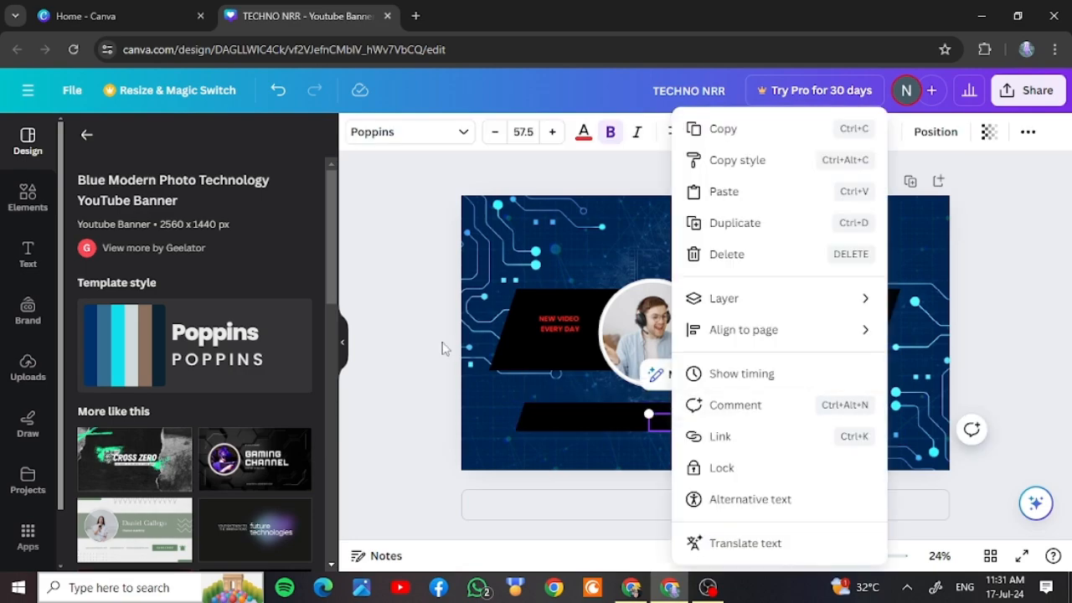
click(409, 329)
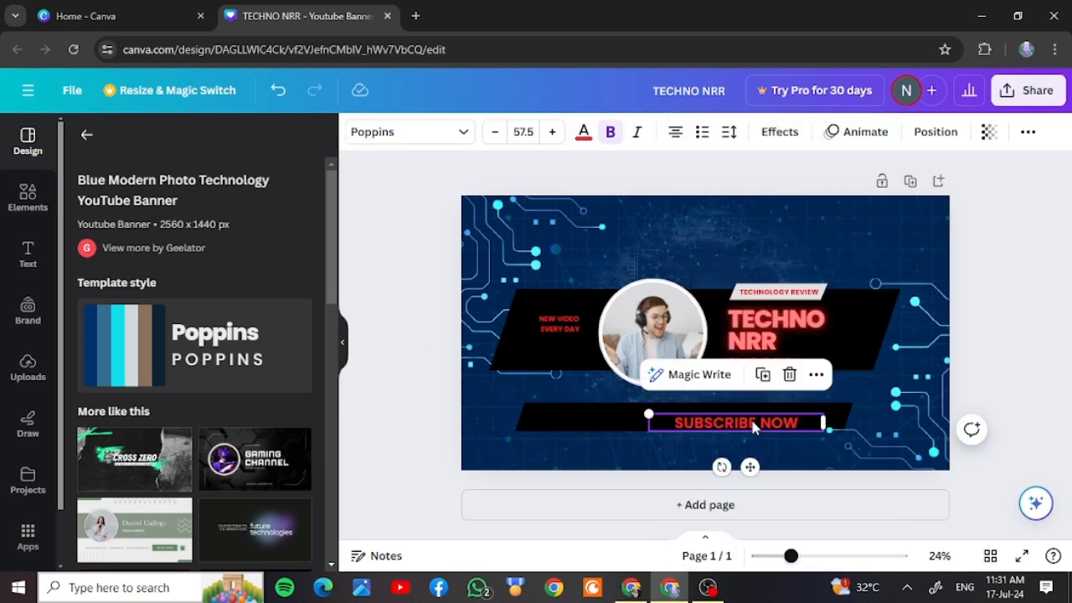
drag(751, 417, 708, 417)
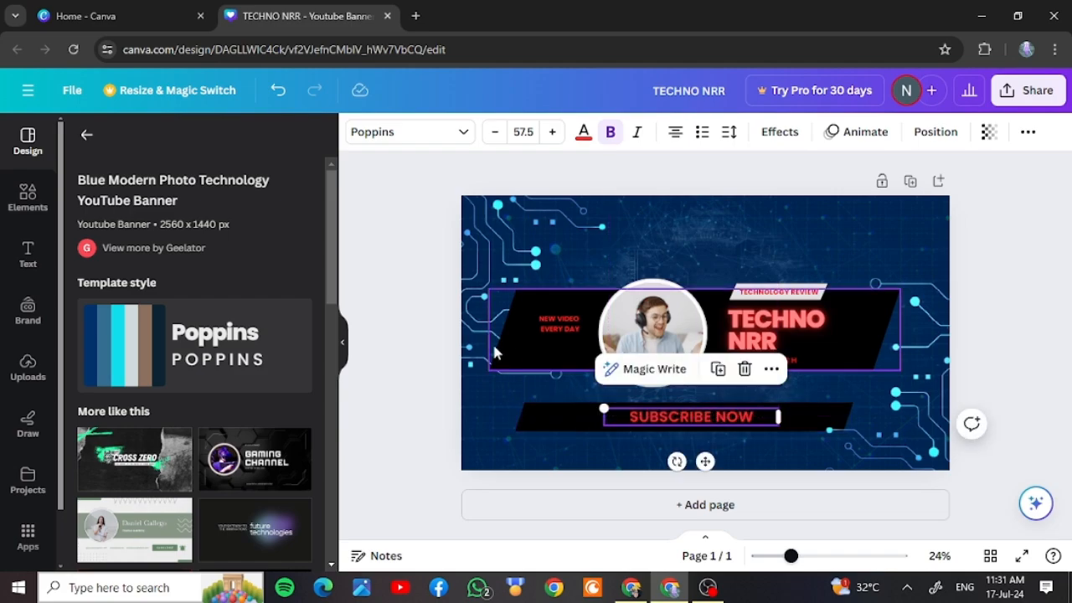
click(402, 314)
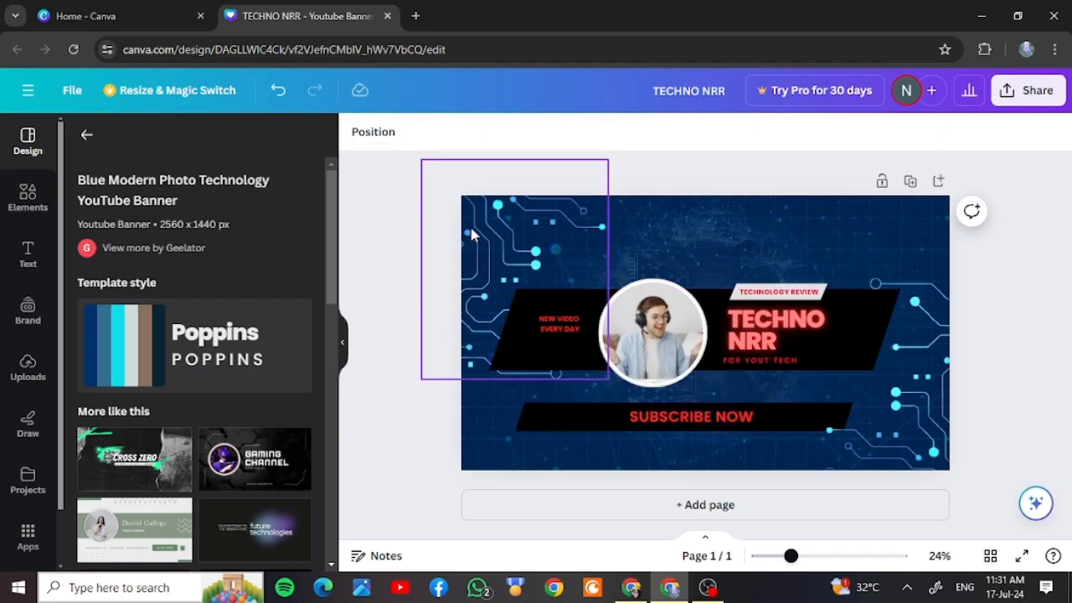
- Delete the man's photo from the circular frame, keeping the empty frame in place
click(809, 296)
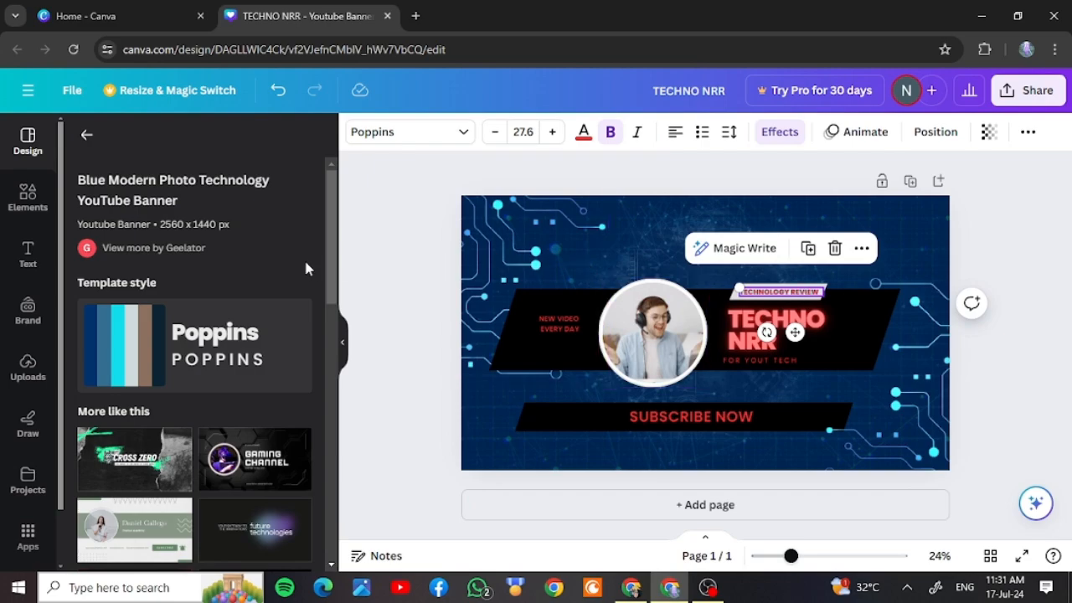
click(397, 276)
click(680, 355)
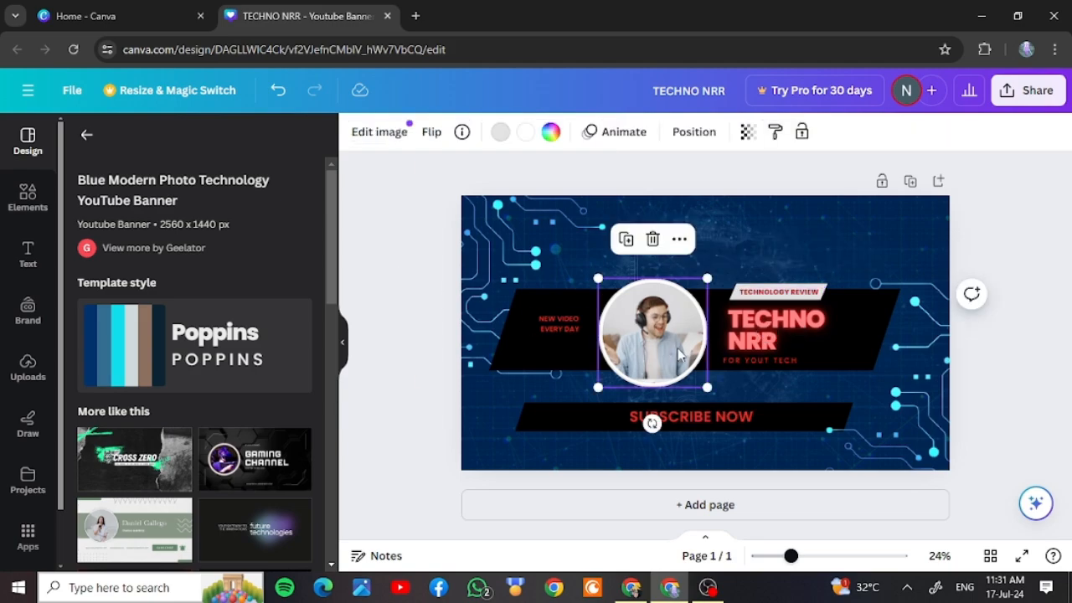
click(653, 240)
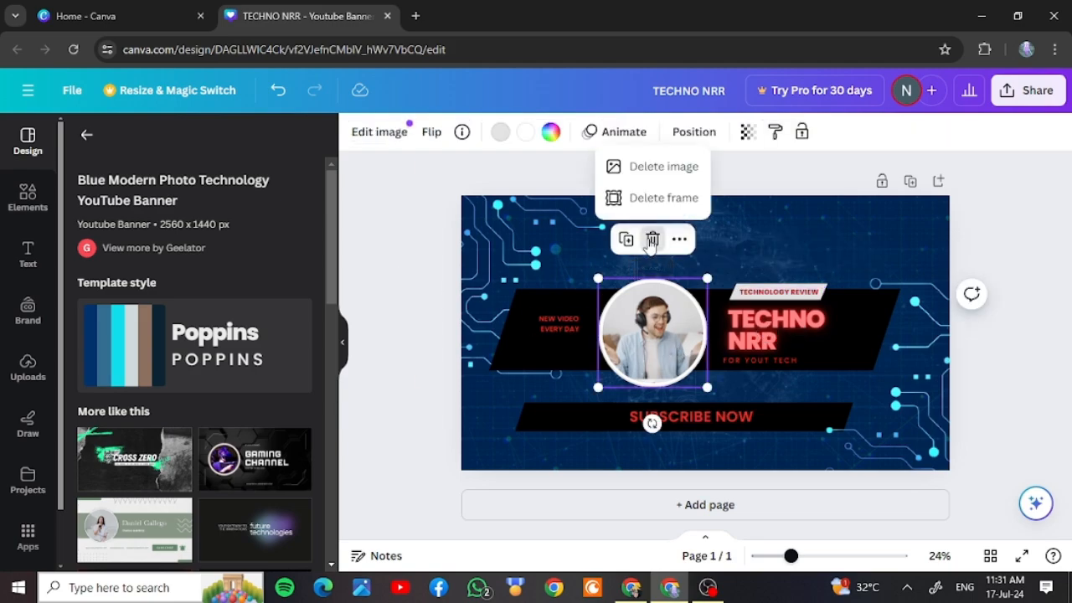
click(664, 167)
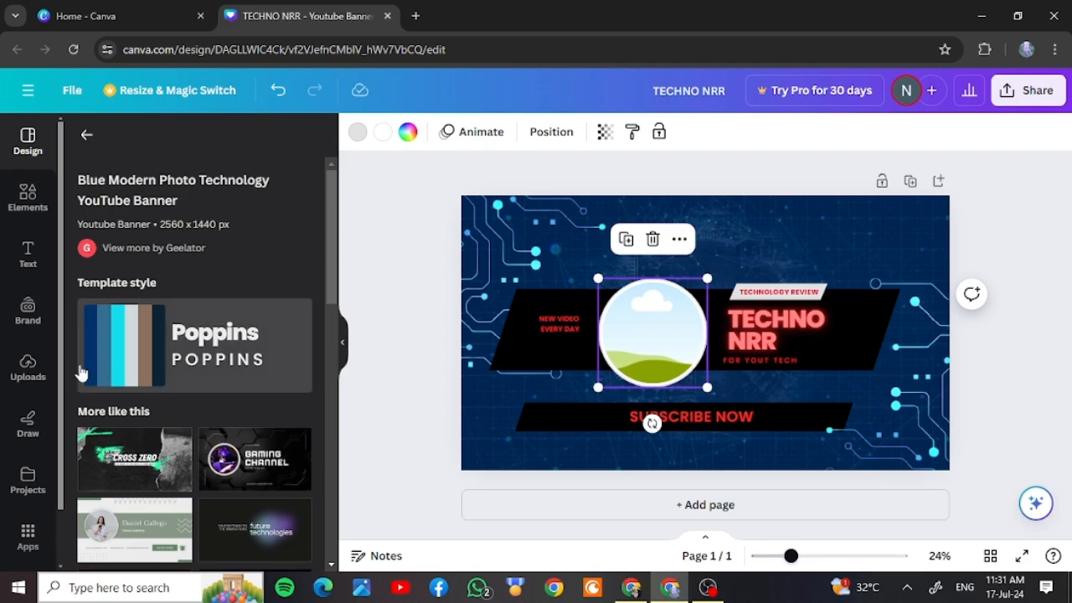
- Upload the TECHNO PNG image from the Downloads folder to the project's uploads
click(27, 366)
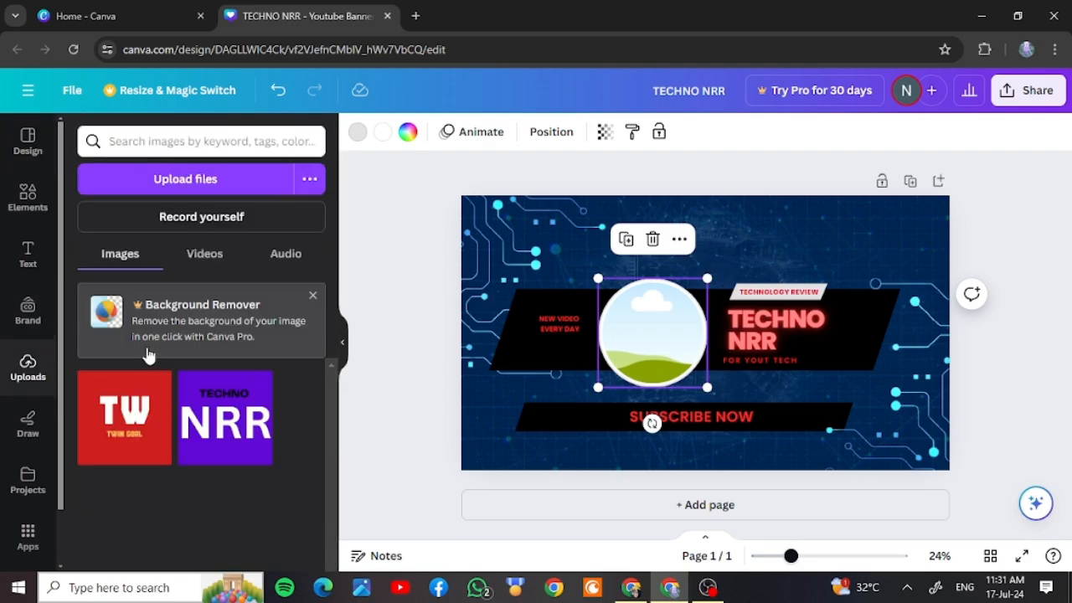
click(218, 196)
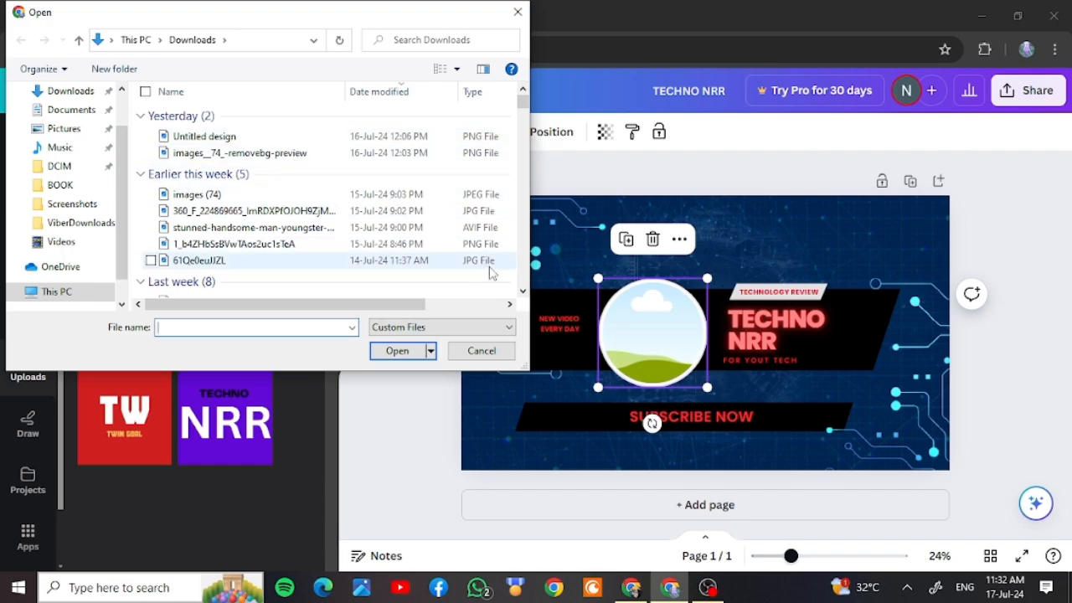
scroll(528, 260, down, 4)
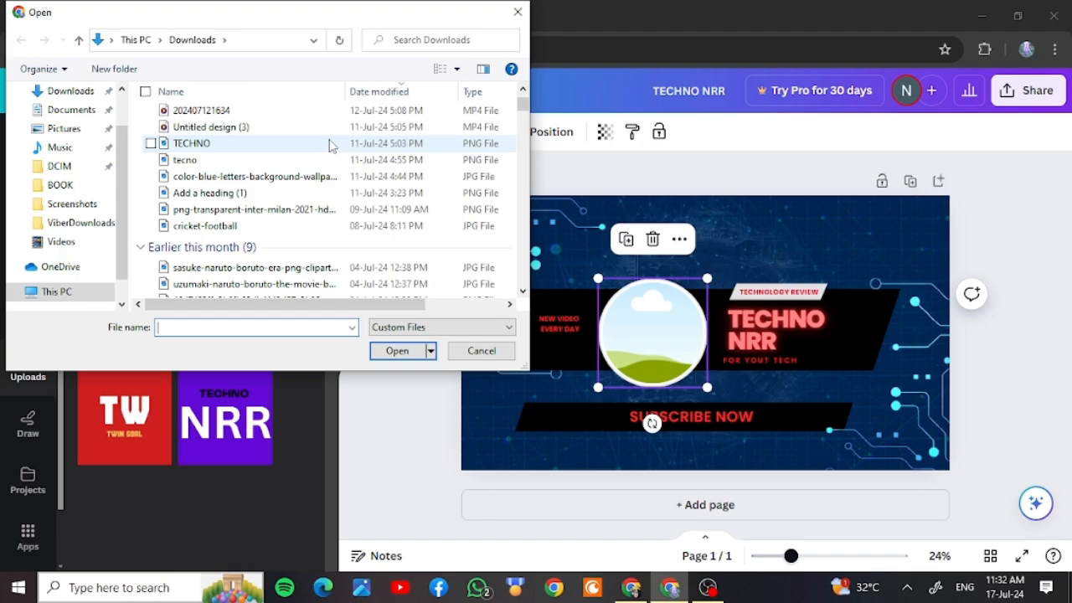
click(331, 146)
click(390, 350)
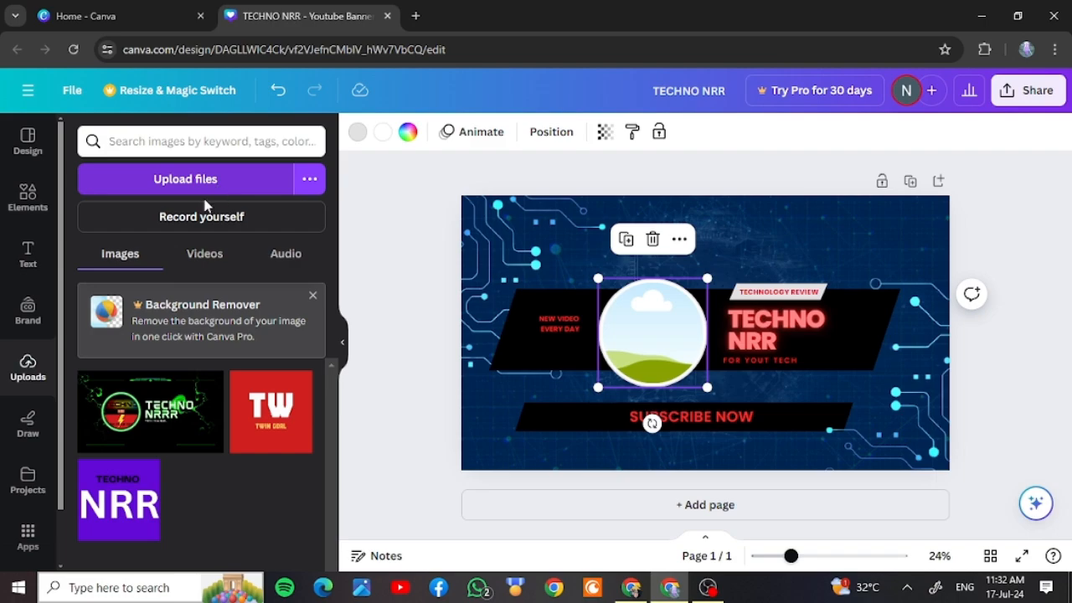
- Upload the tecno PNG logo image from the Downloads folder
click(211, 181)
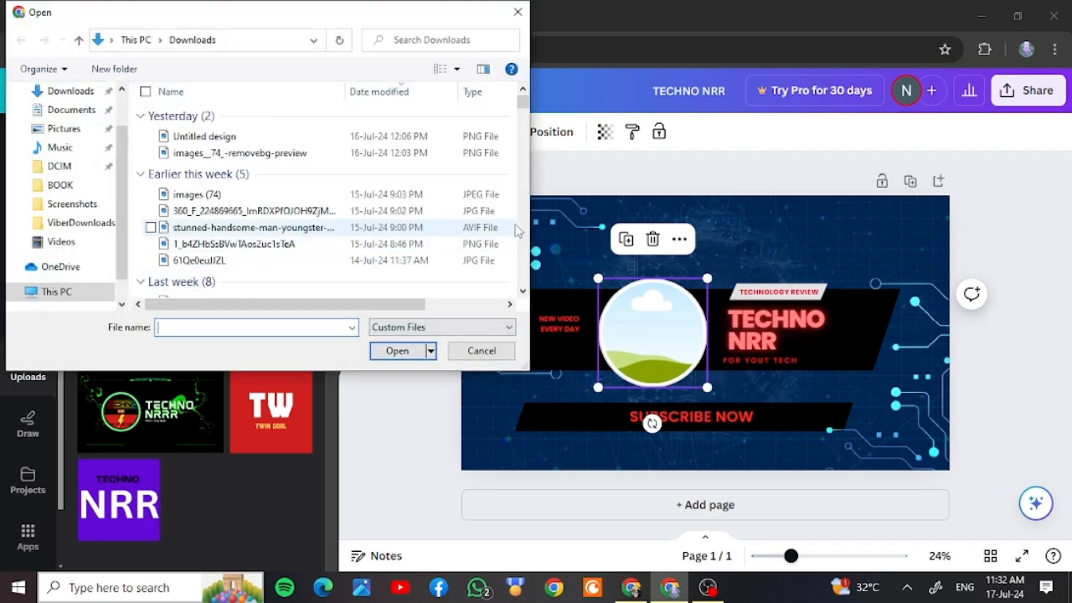
scroll(523, 227, down, 4)
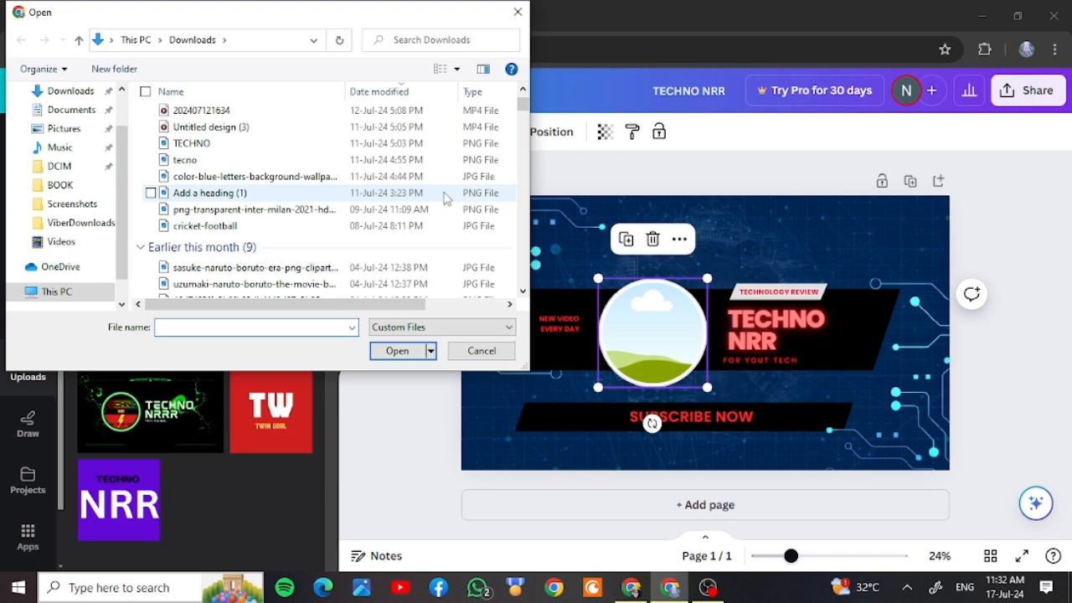
click(434, 161)
click(401, 350)
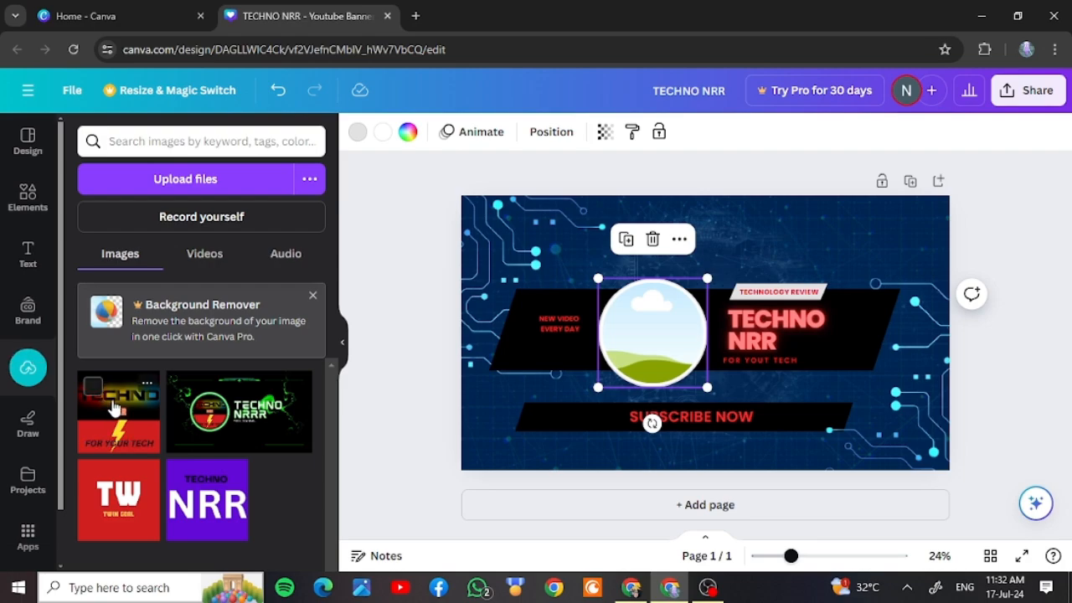
- Insert the uploaded red-and-black TECHNO NRR logo with the lightning bolt into the empty circular frame
click(115, 408)
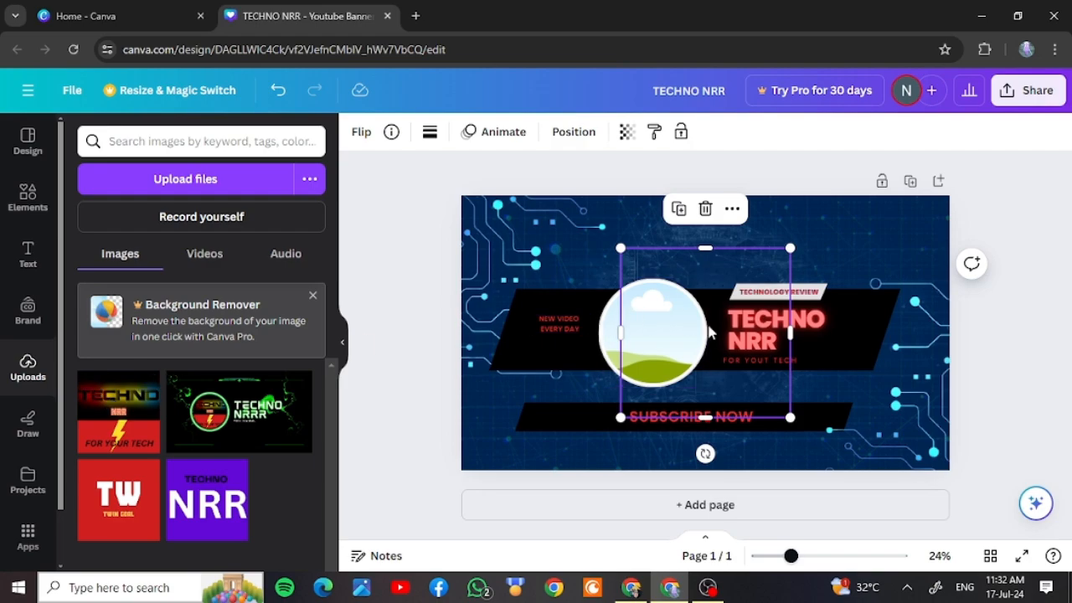
drag(676, 326, 633, 331)
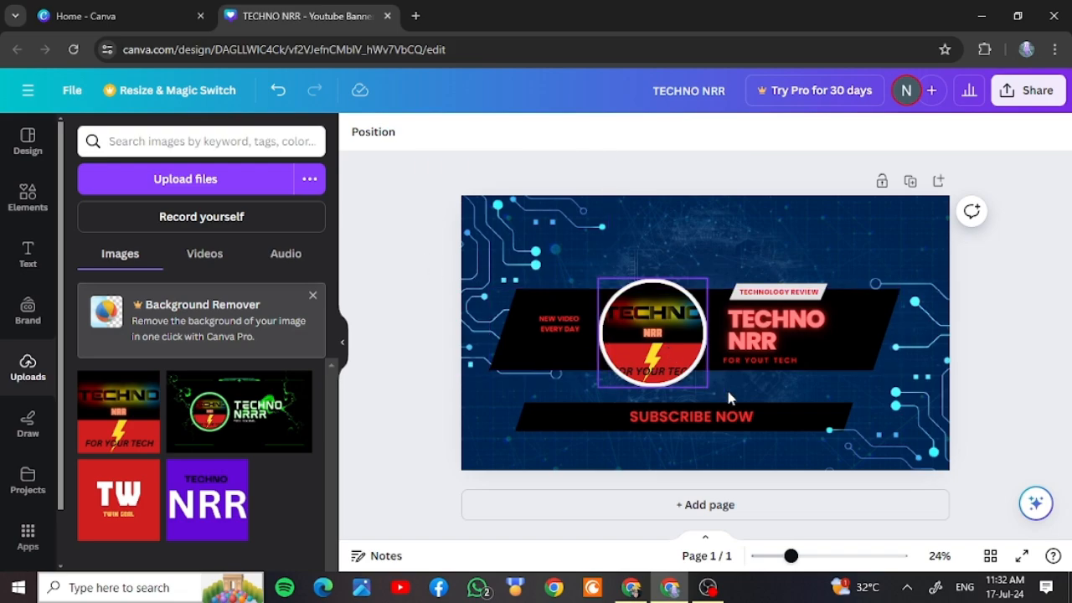
click(488, 243)
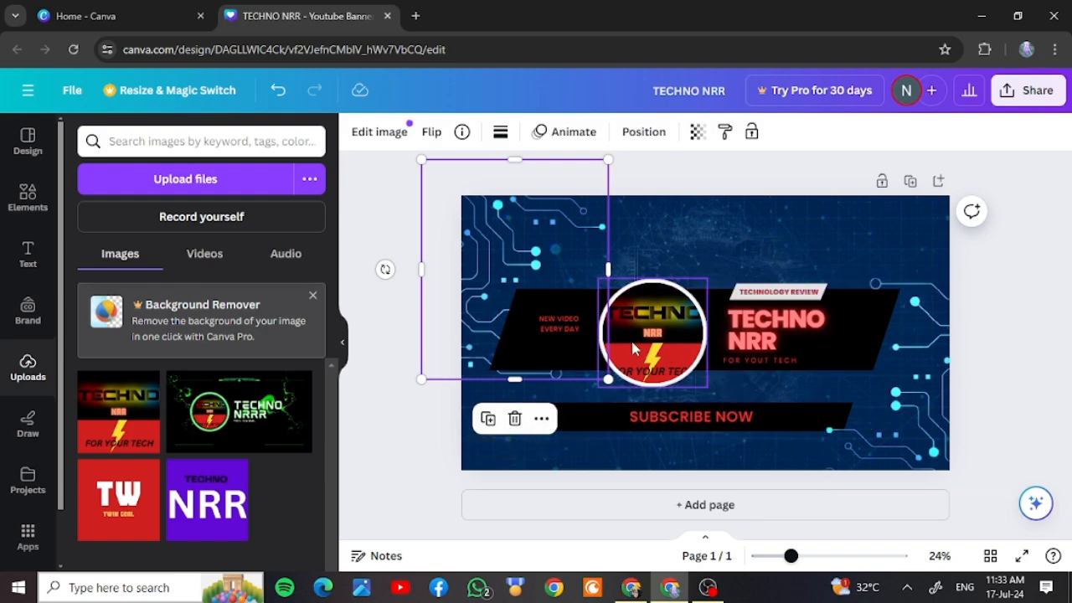
click(365, 329)
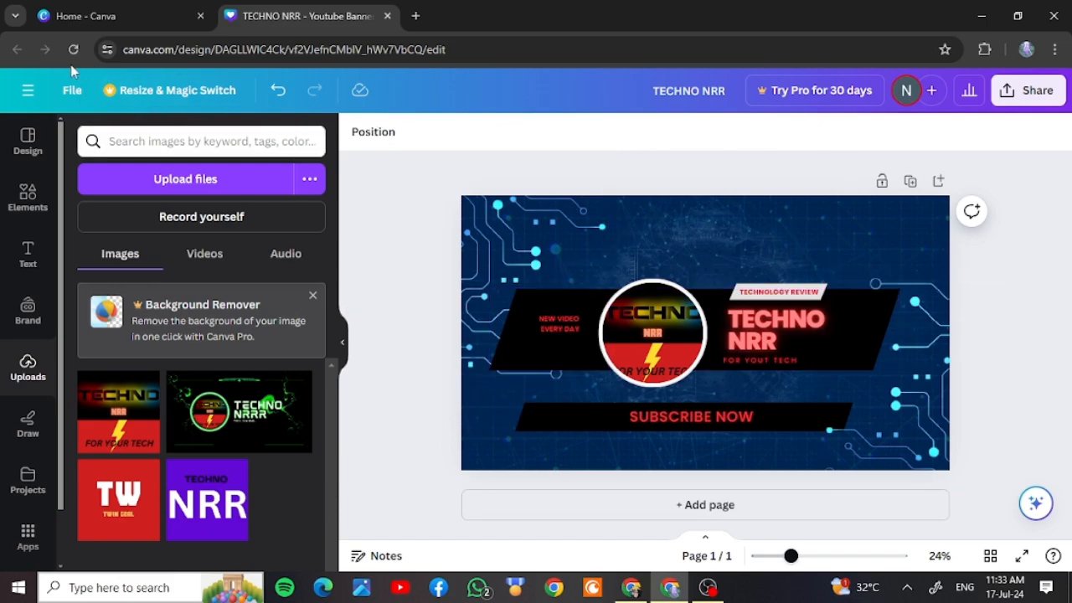
- Download the finished banner as a PNG at 2,560 × 1,440 px, without saving the download settings
click(70, 93)
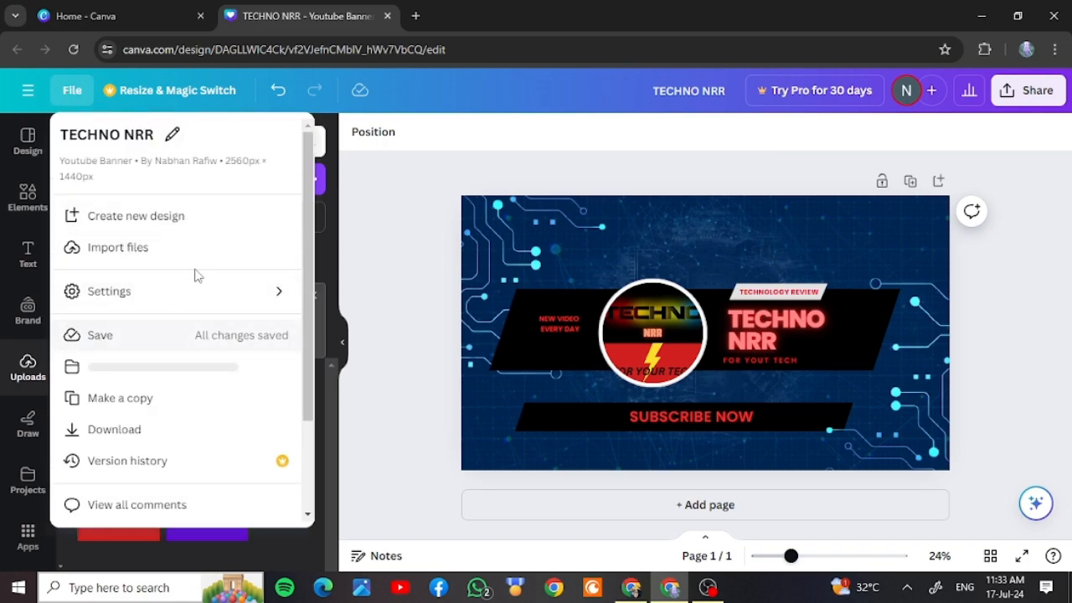
click(151, 432)
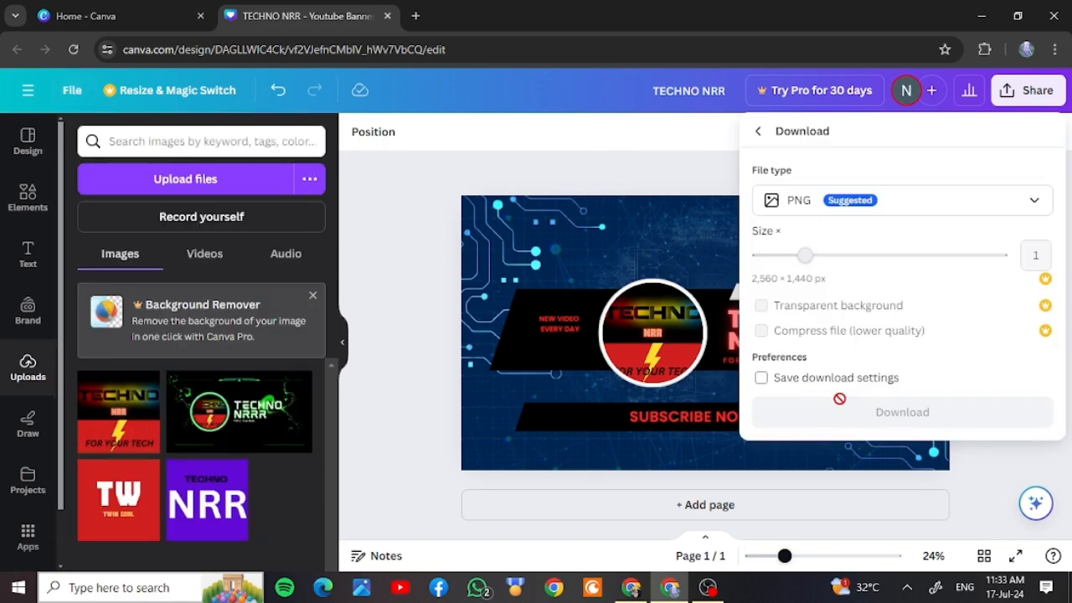
click(761, 377)
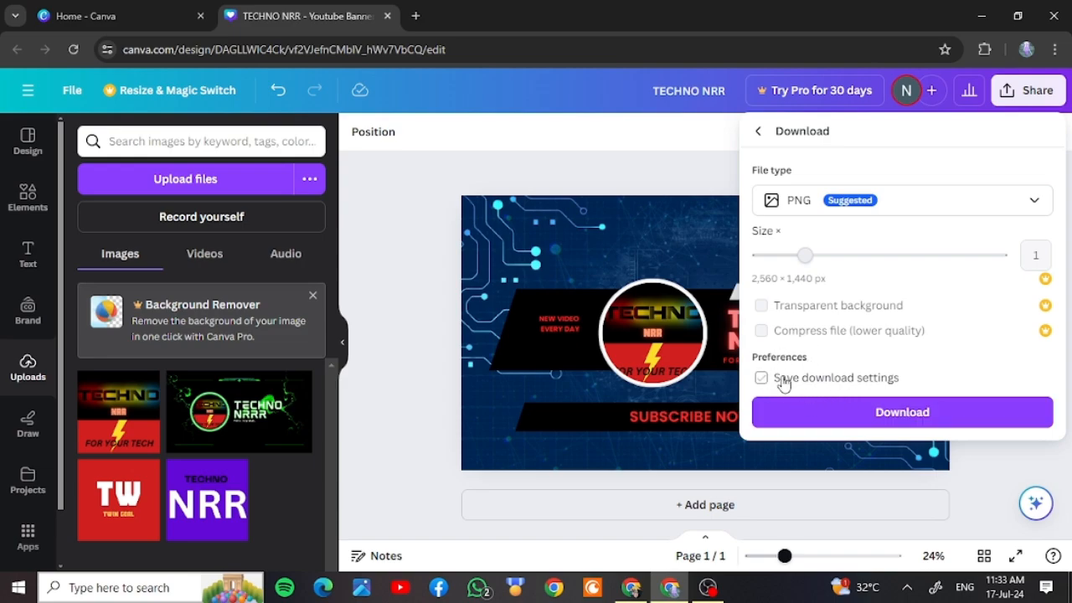
click(856, 387)
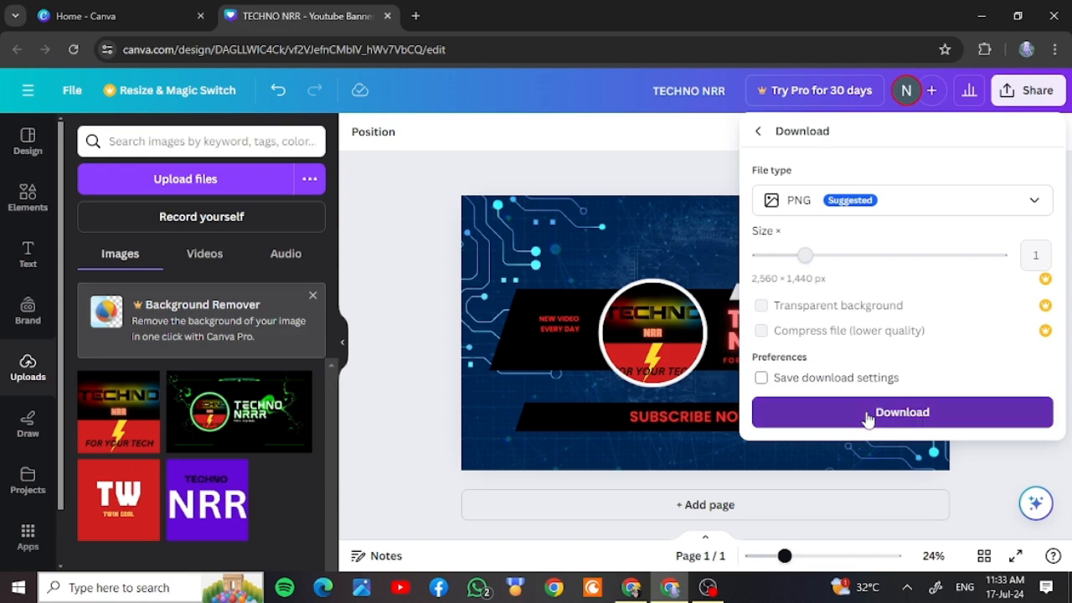
click(868, 415)
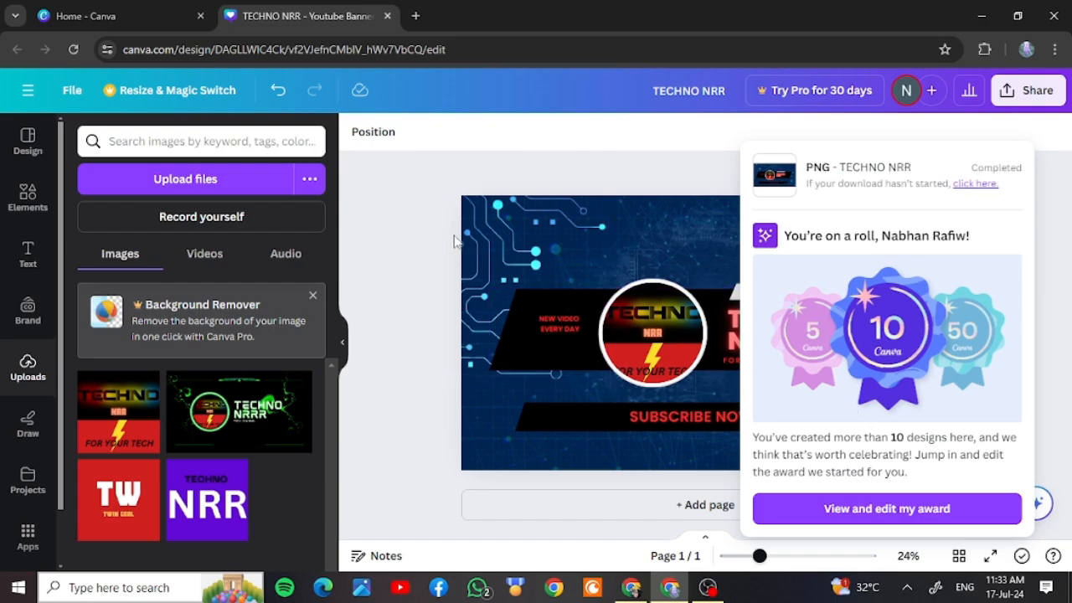
- Check the download status of TECHNO NRR.png in the browser's recent download history until the download finishes
click(416, 229)
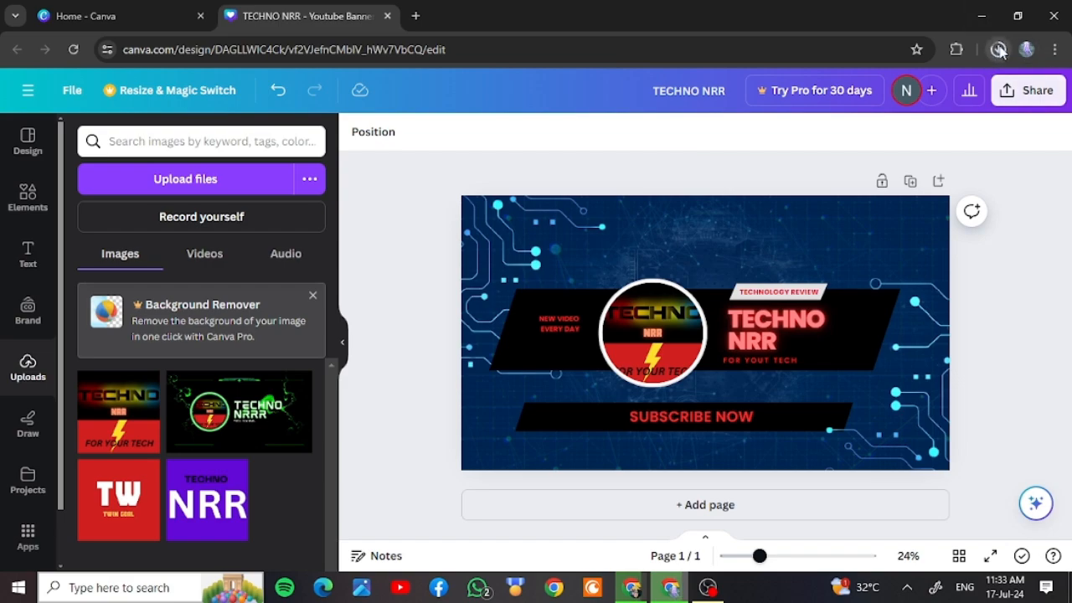
click(998, 50)
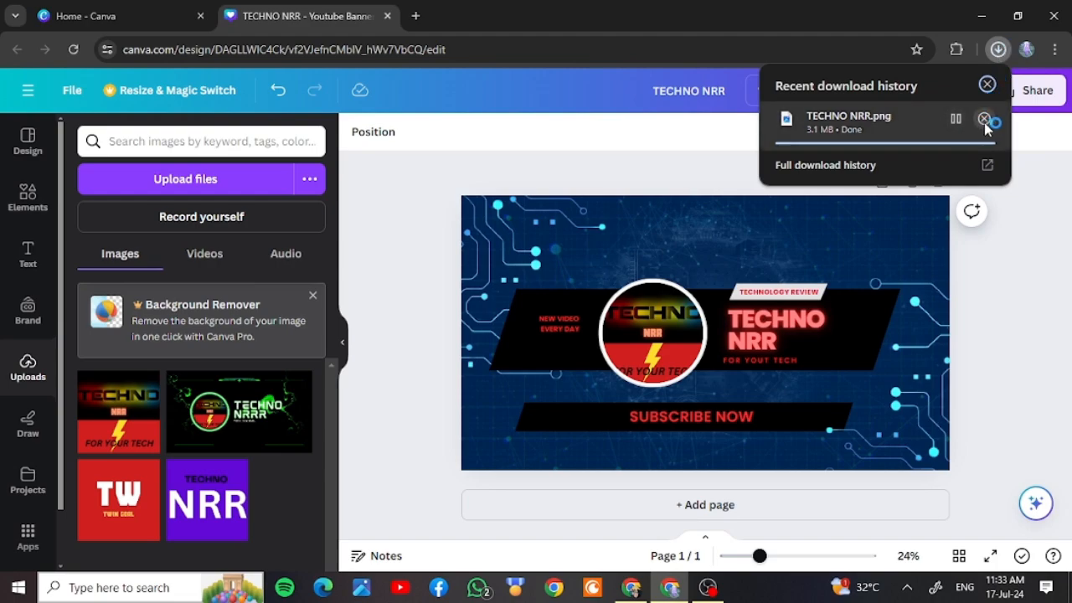
mouse_move(921, 118)
click(987, 84)
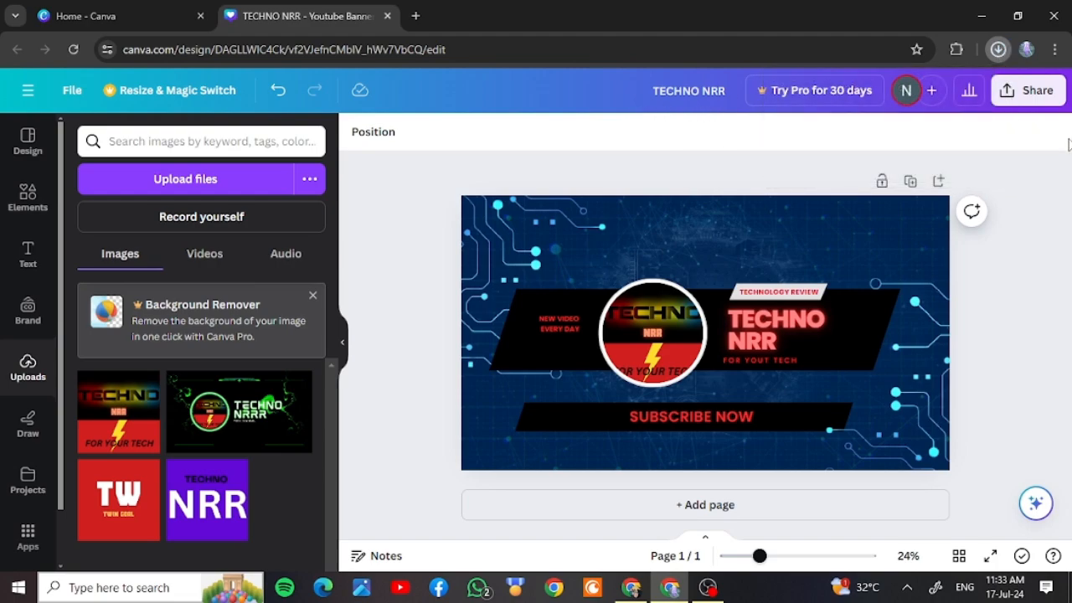
click(998, 50)
mouse_move(941, 136)
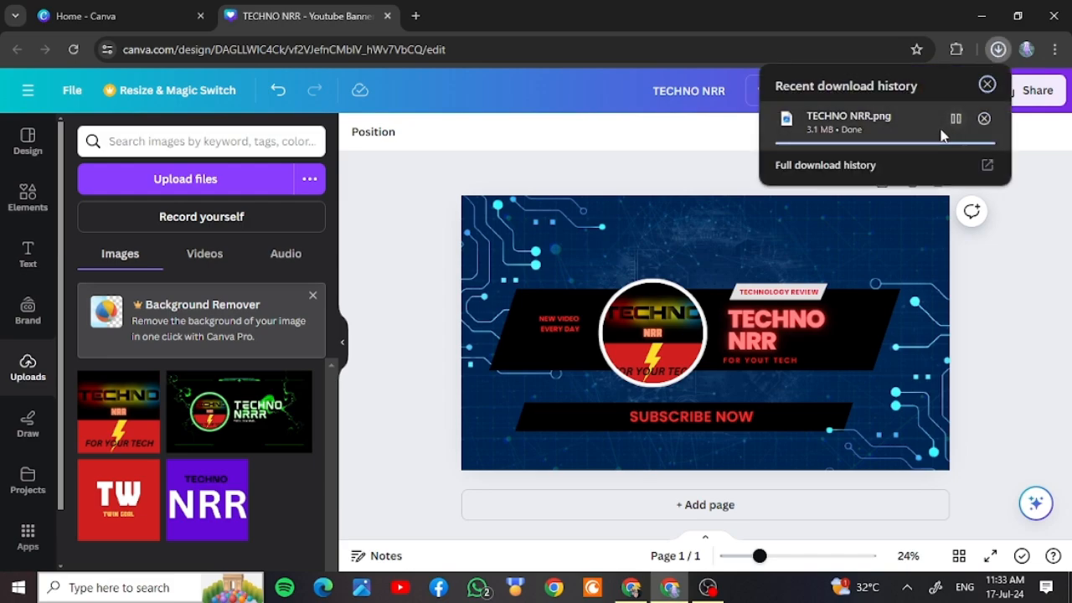
click(1030, 279)
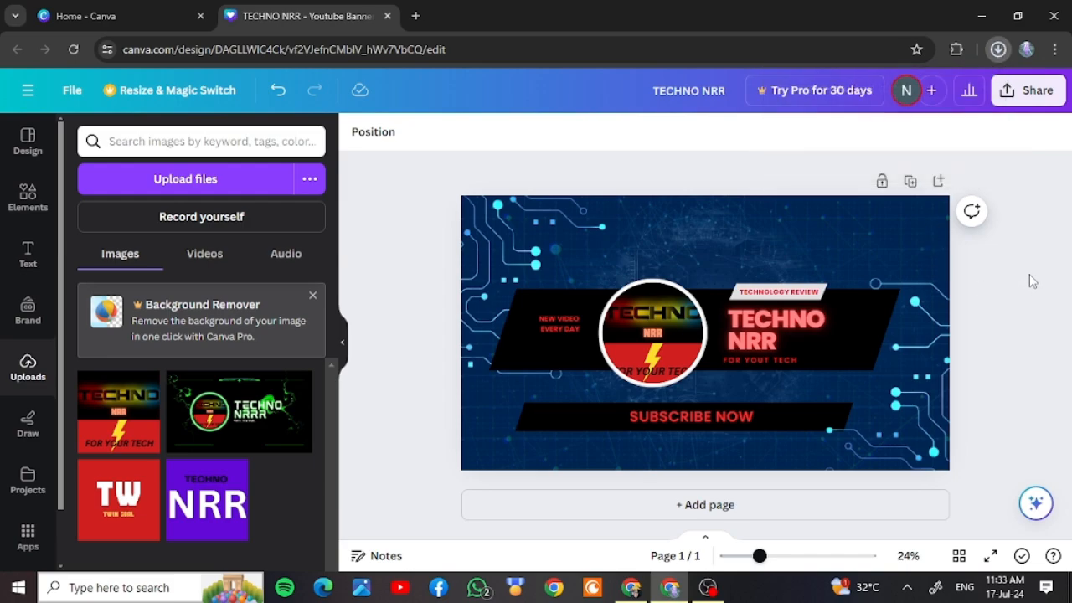
click(998, 50)
mouse_move(972, 126)
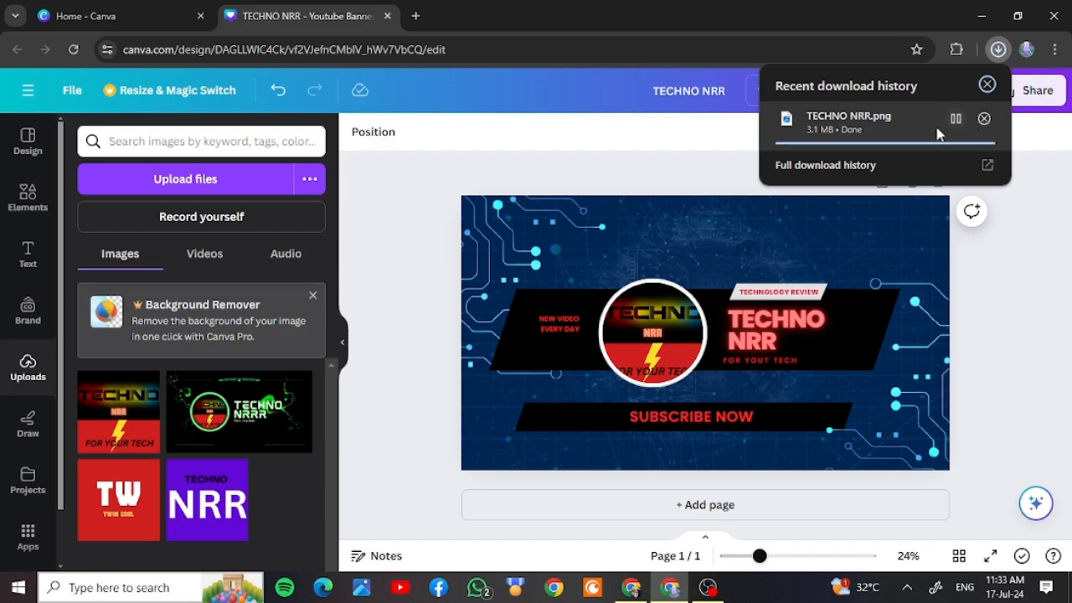
click(521, 186)
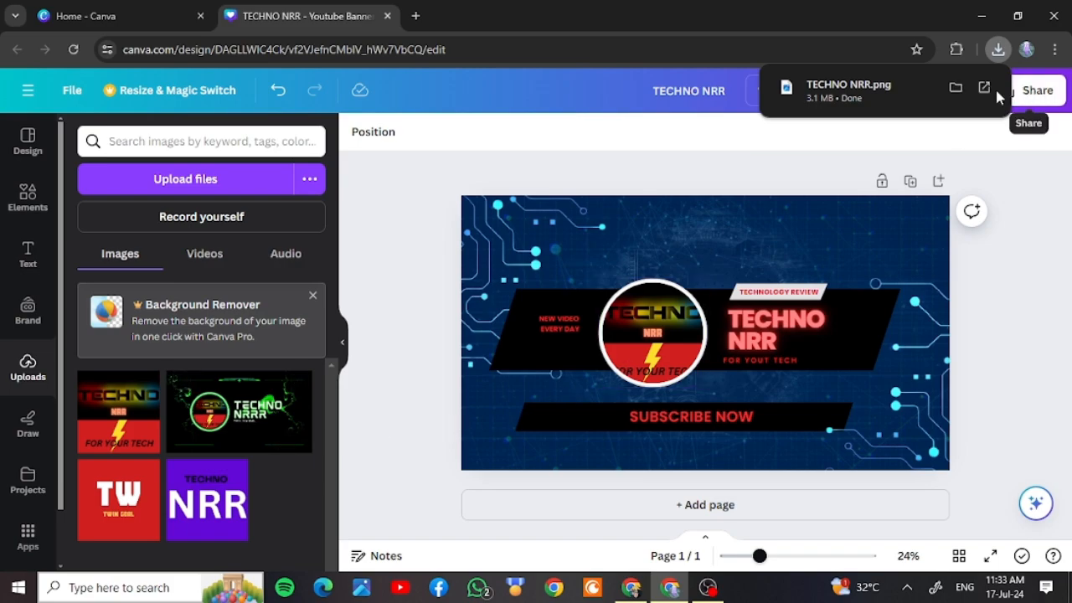
click(996, 53)
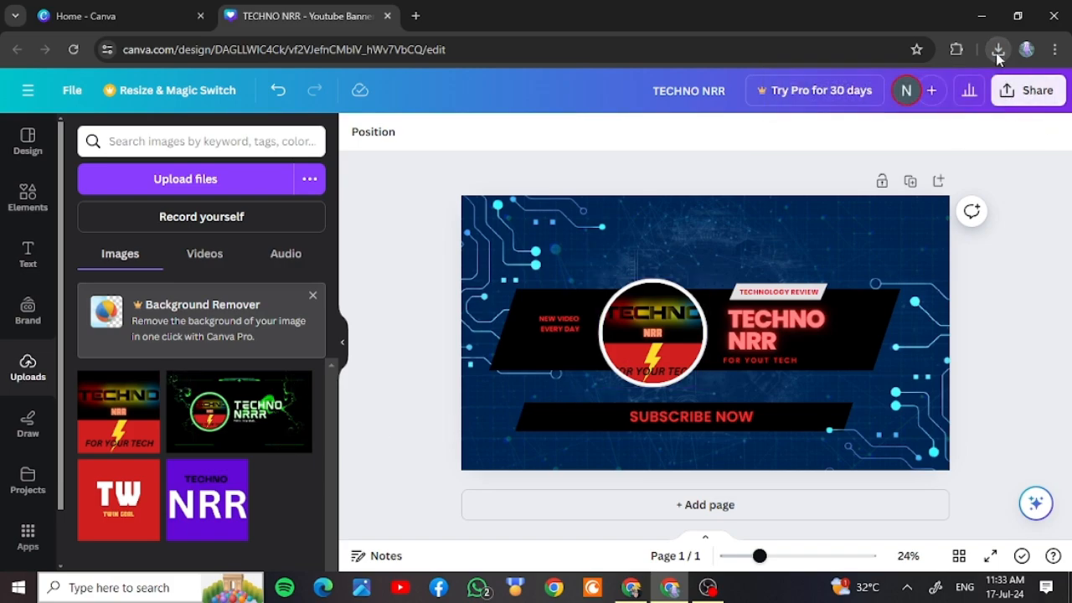
click(997, 53)
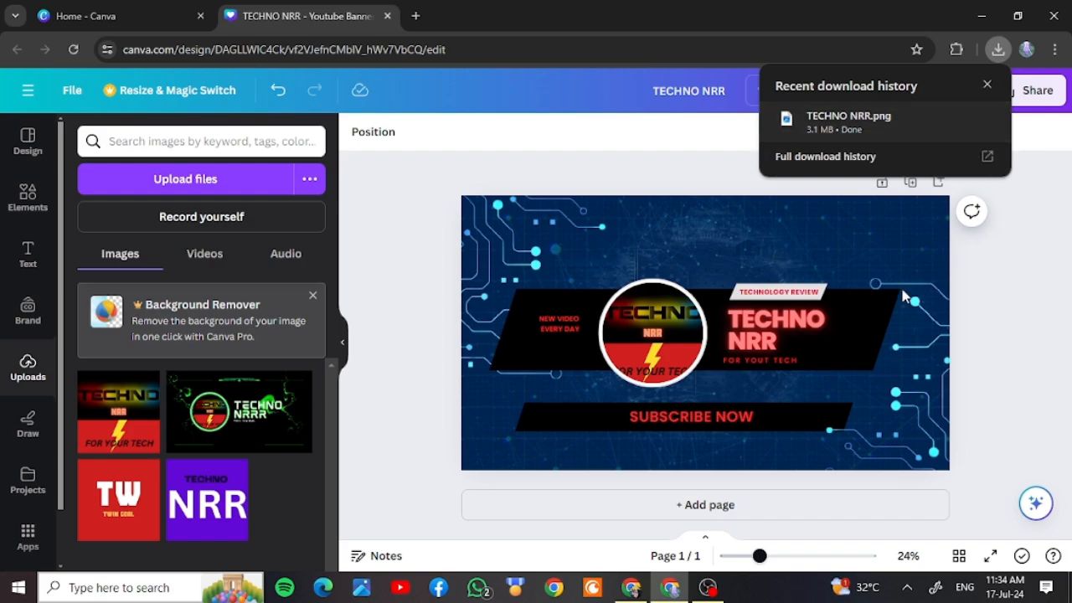
click(661, 142)
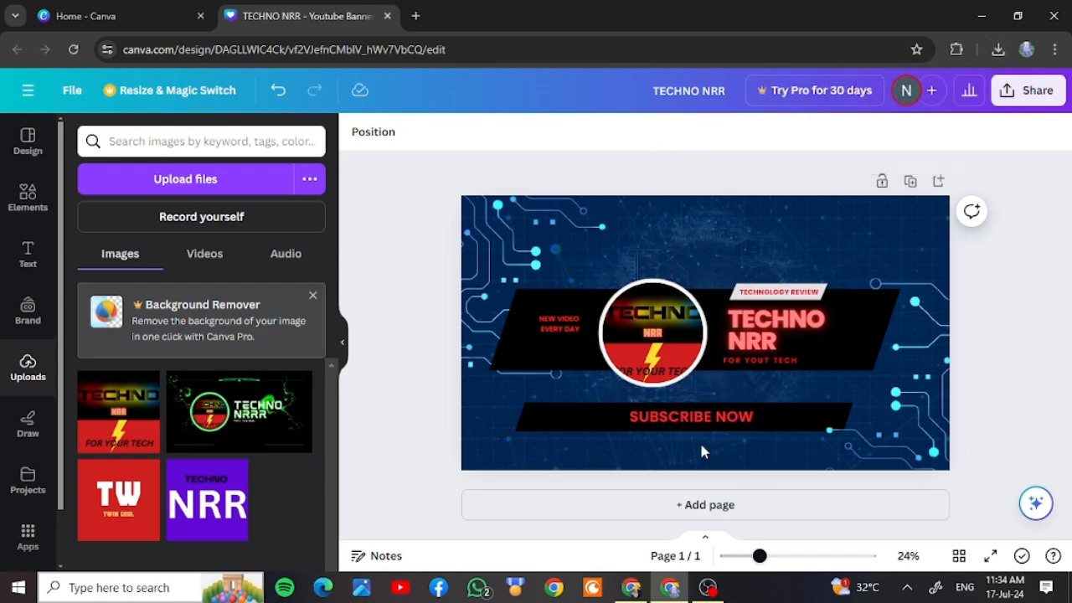
click(702, 419)
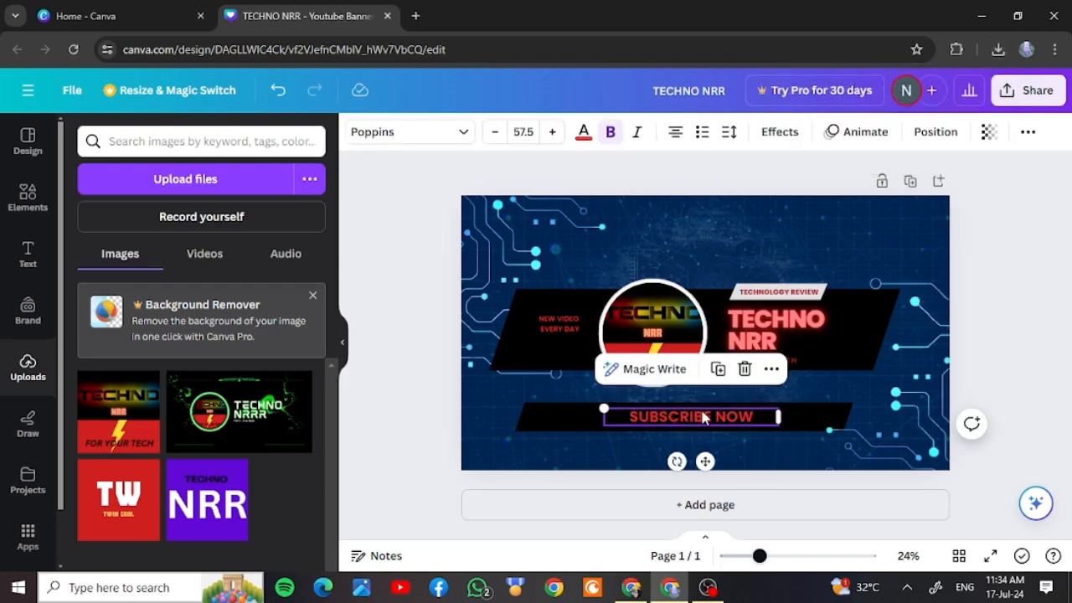
click(637, 370)
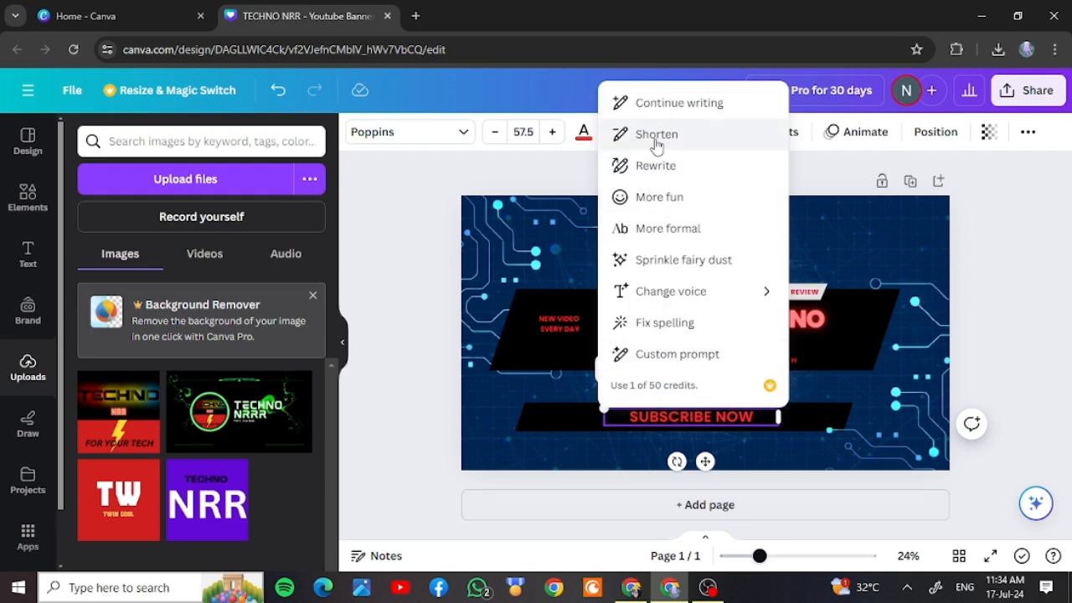
mouse_move(688, 297)
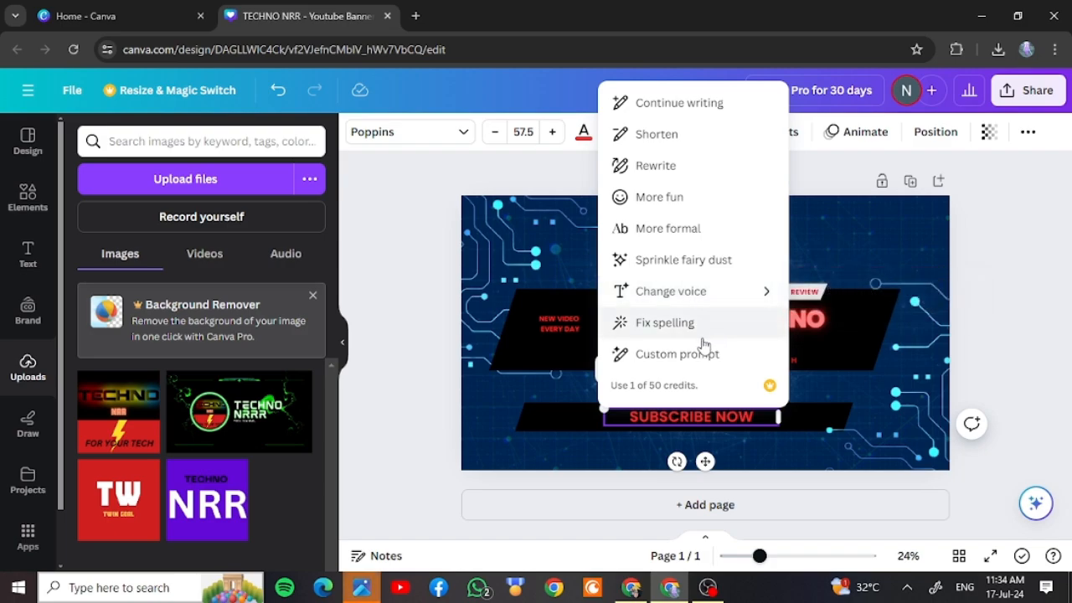
click(366, 275)
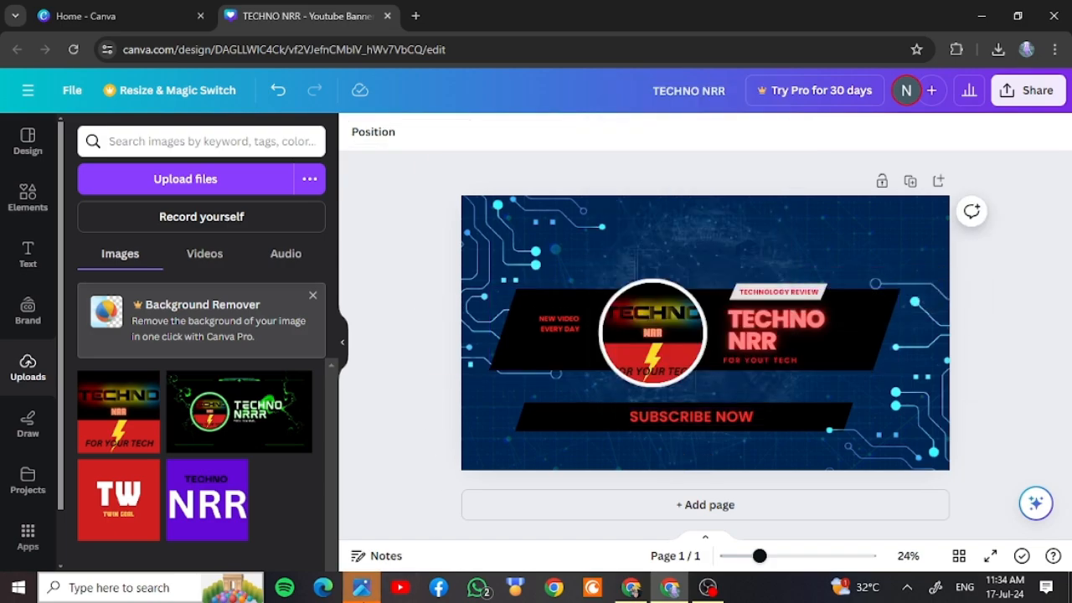
click(365, 588)
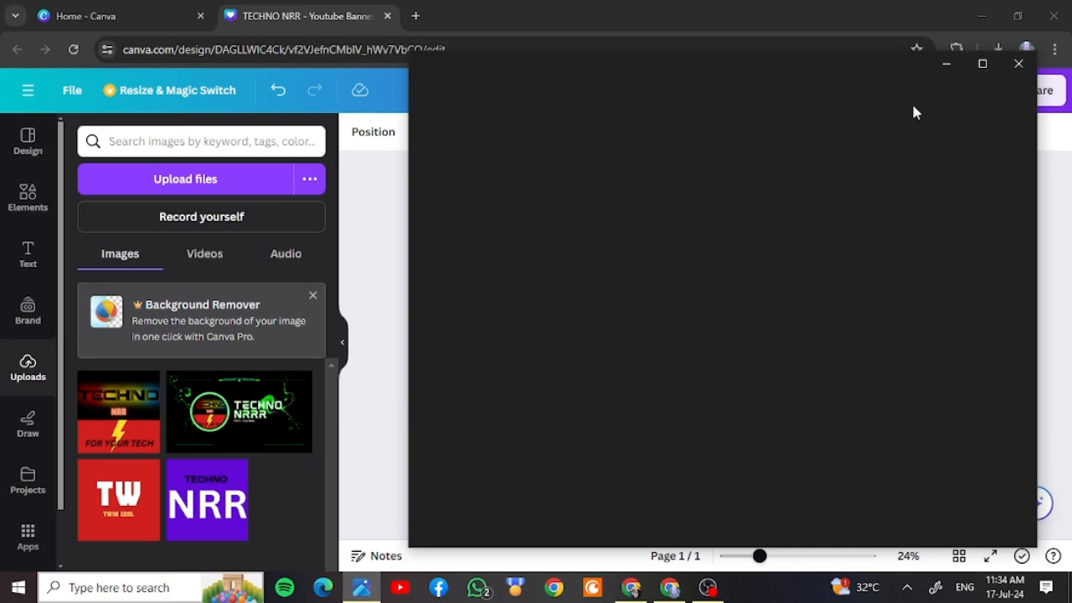
click(944, 67)
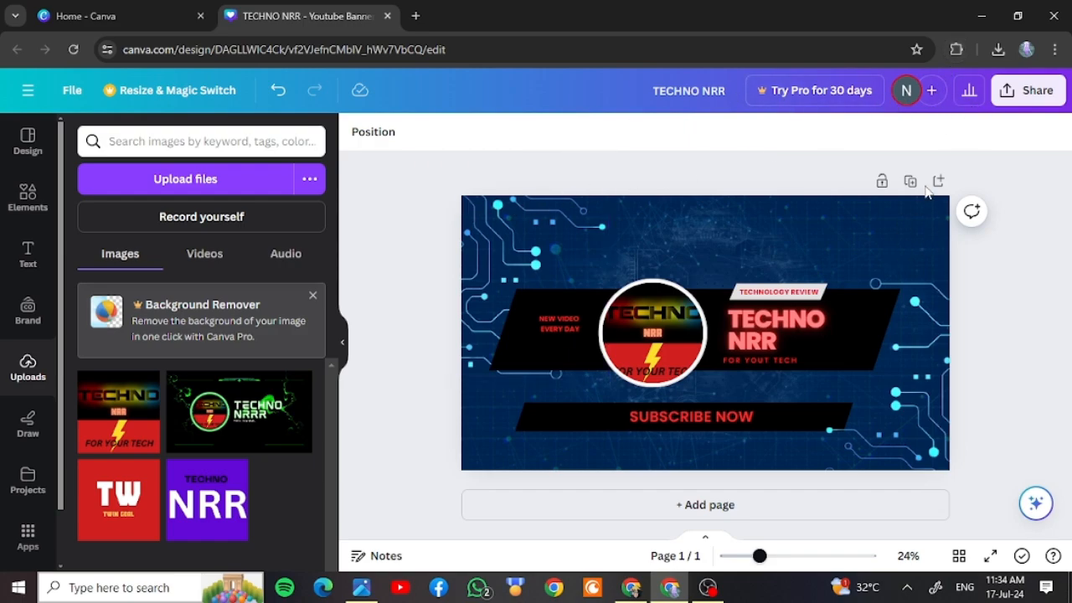
click(32, 306)
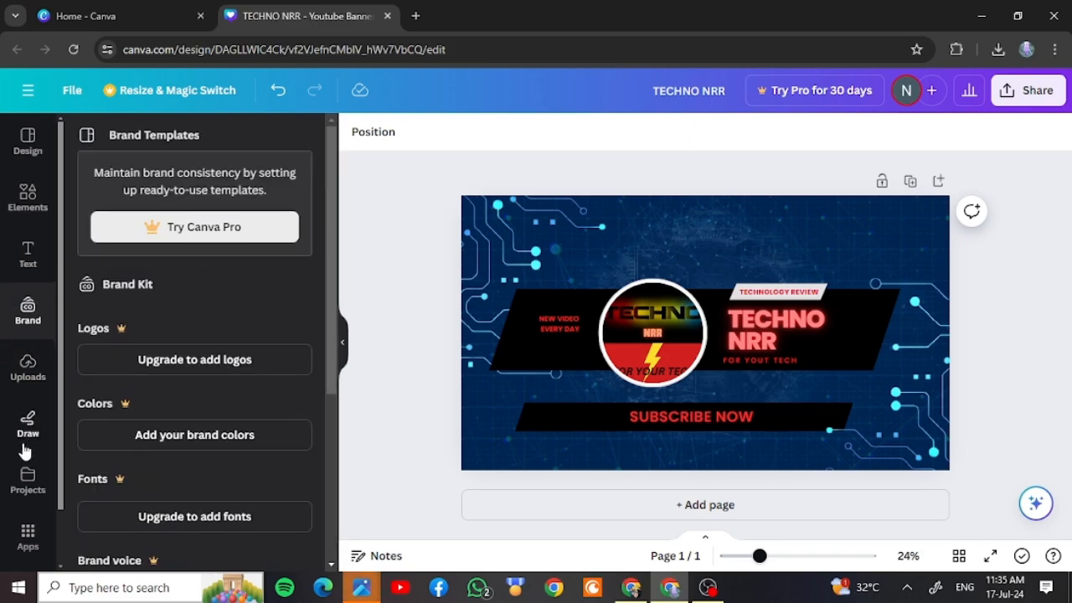
click(30, 249)
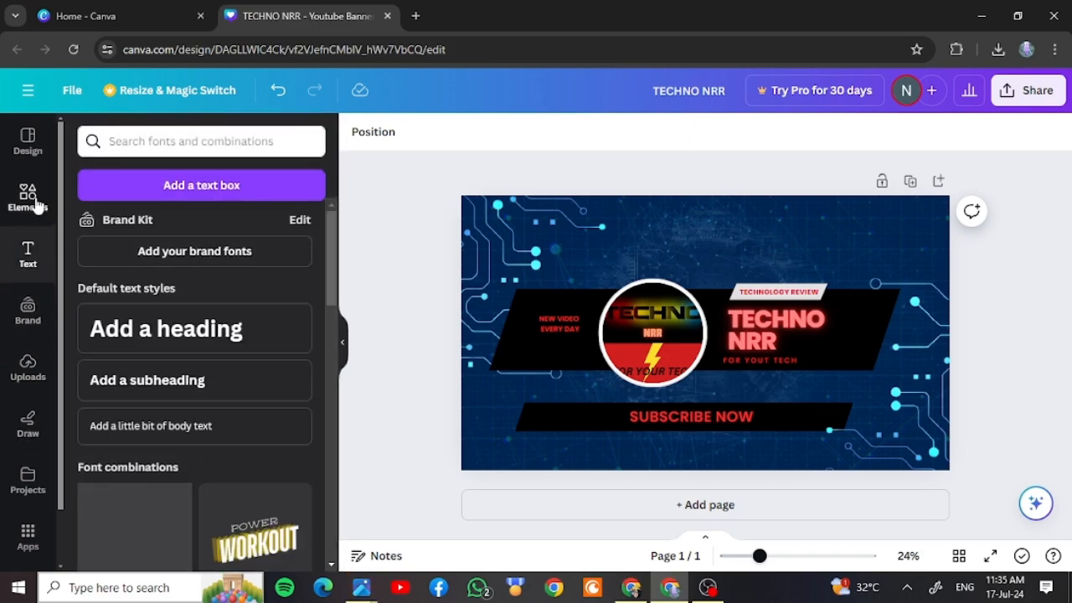
click(35, 205)
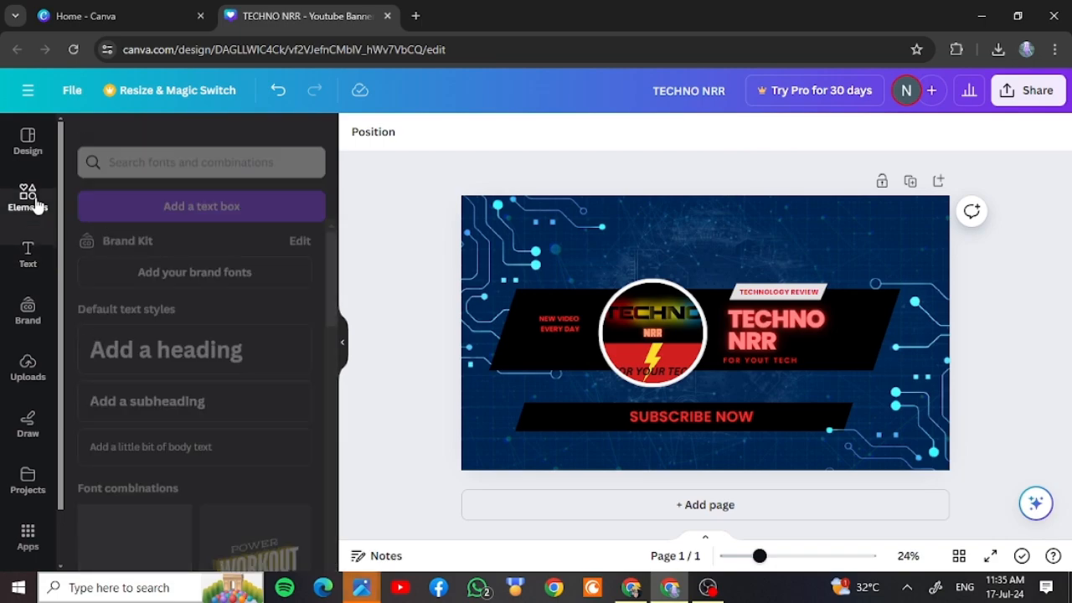